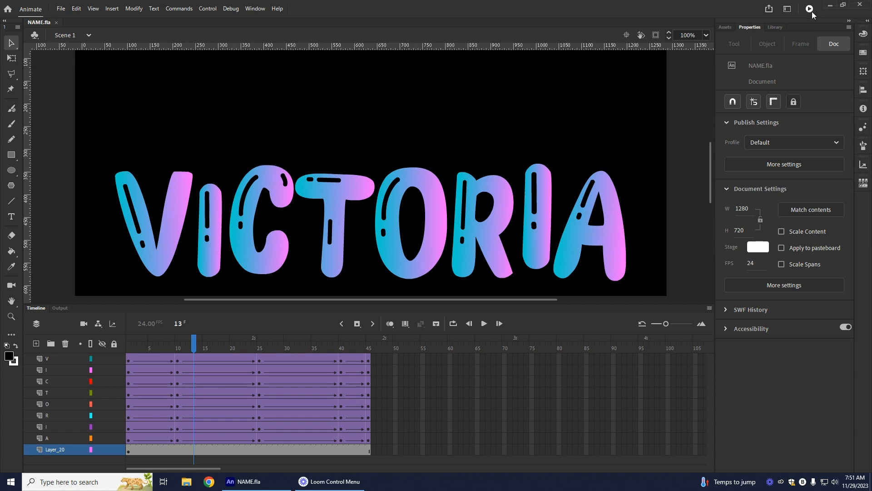
Test the finished name animation in a preview window and close the preview
left_click(812, 13)
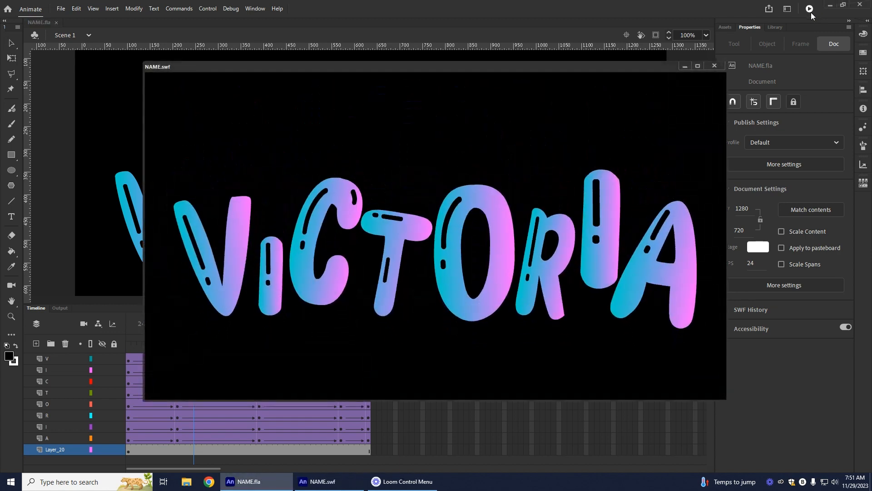
left_click(714, 66)
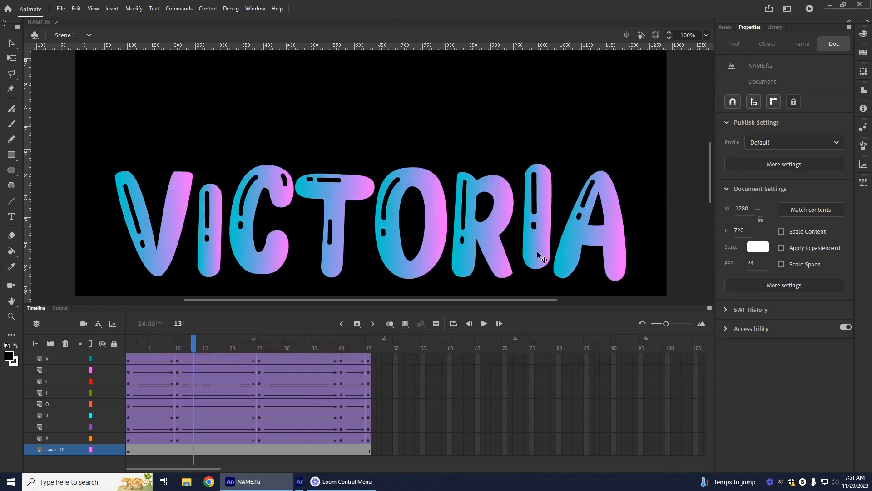
Switch to Google Chrome, search Google for "fonts" and open the DaFont website
left_click(207, 483)
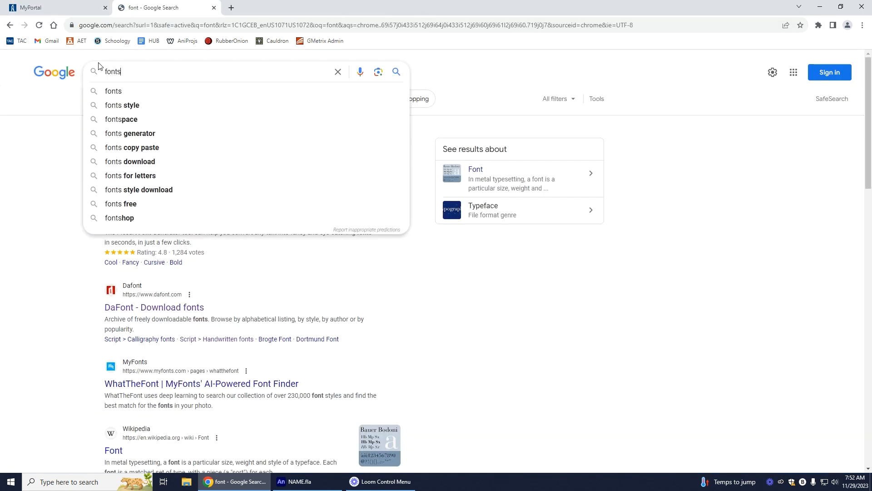
key("Return")
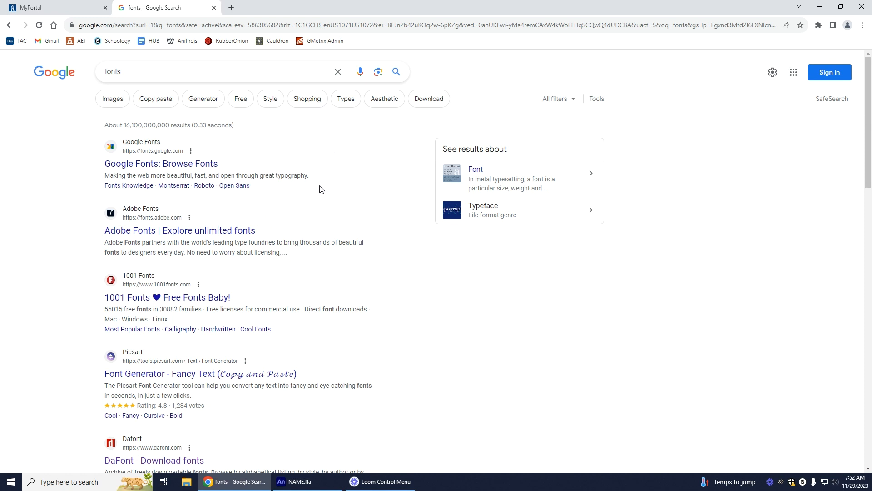
scroll(343, 194, "down", 1)
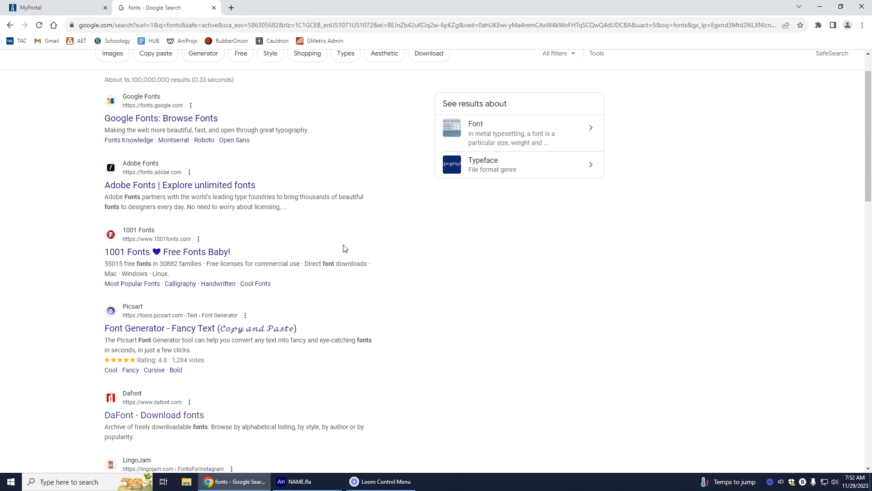
scroll(344, 249, "down", 1)
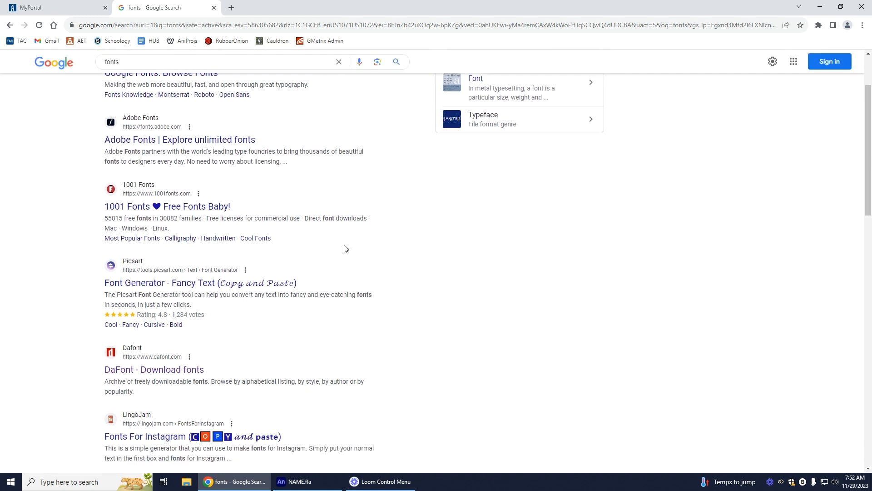
left_click(121, 370)
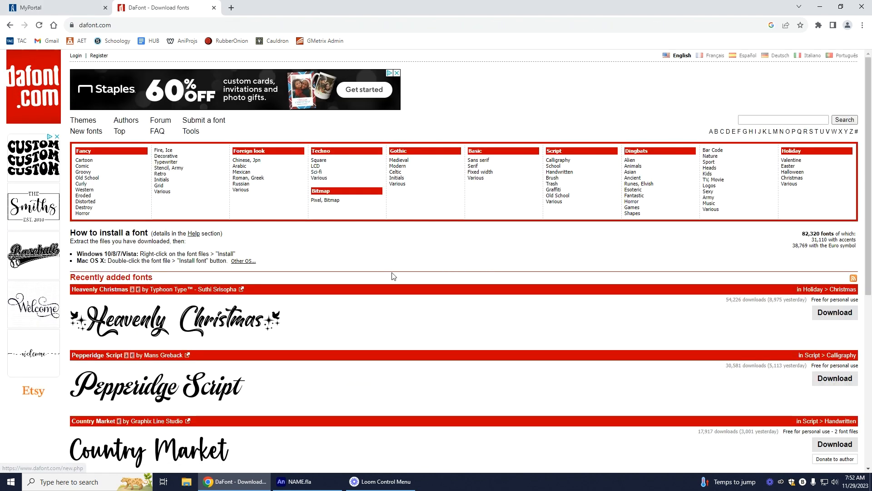
Look over the DaFont home page and open the Fancy > Cartoon font category
scroll(254, 327, "down", 7)
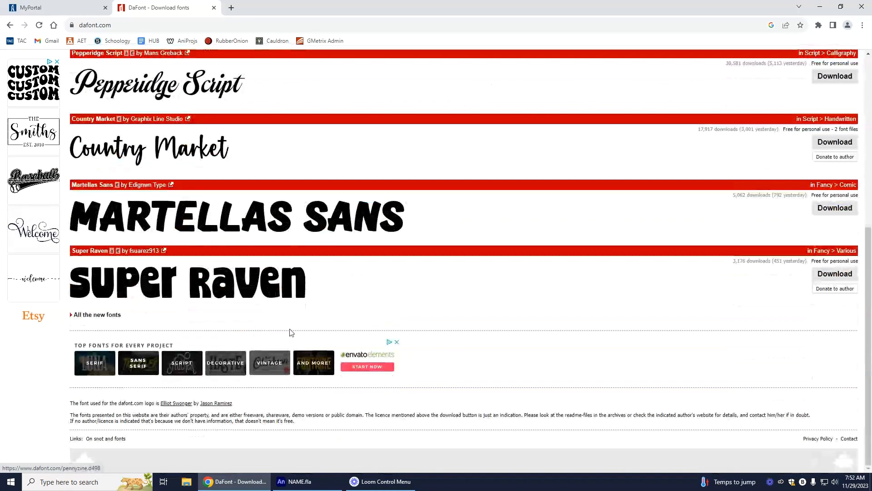
scroll(488, 317, "up", 7)
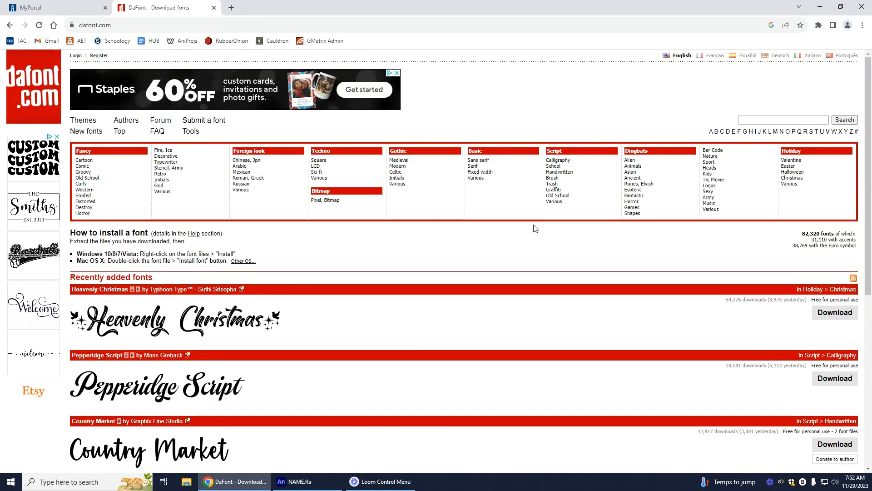
left_click(823, 120)
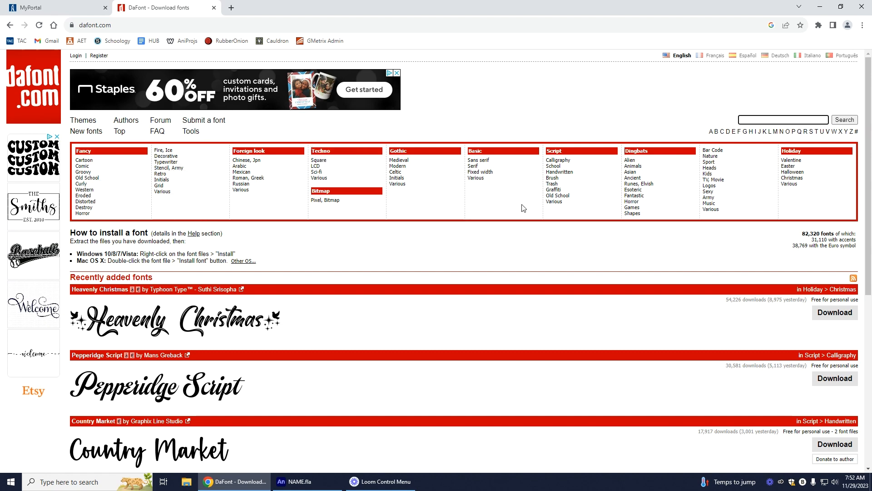
left_click(784, 168)
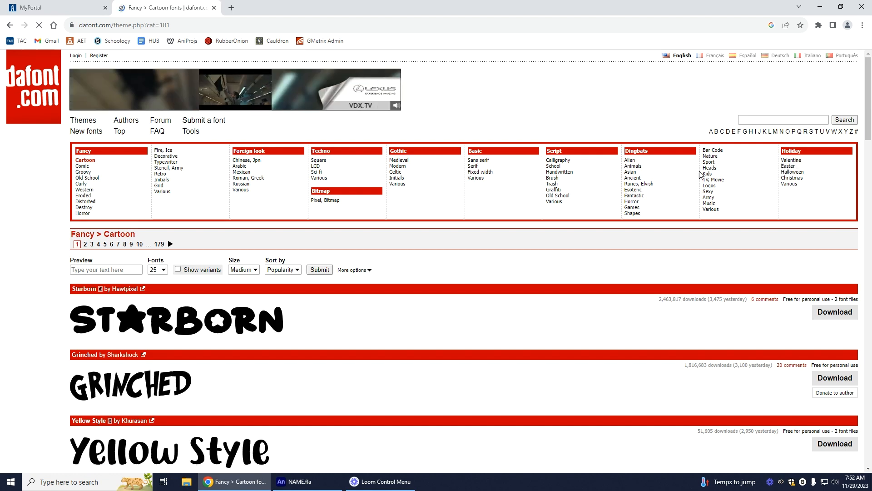
Preview the cartoon fonts with the person's name in capital letters as sample text
scroll(700, 169, "down", 1)
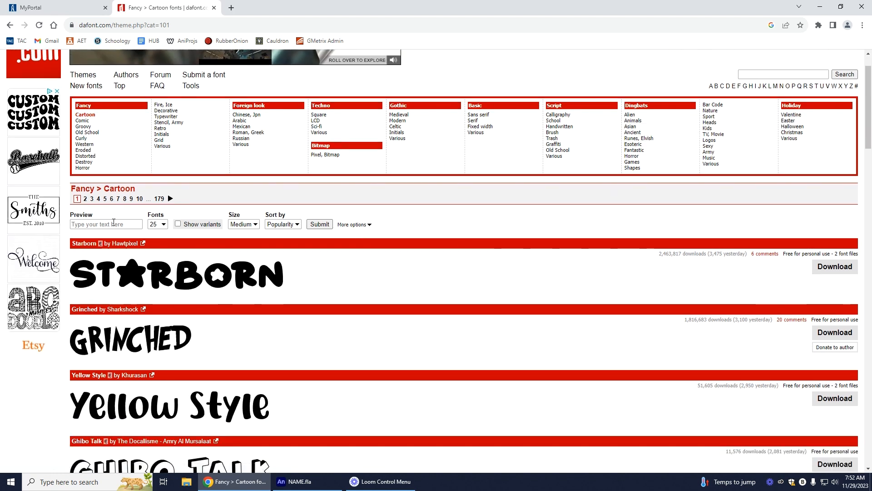
left_click(121, 223)
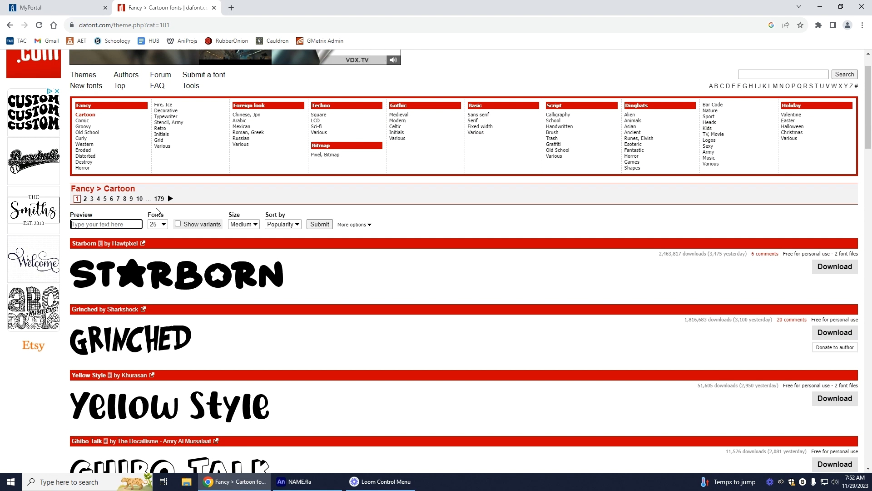
type("Ala")
key("BackSpace")
type("LAMBAR")
key("Return")
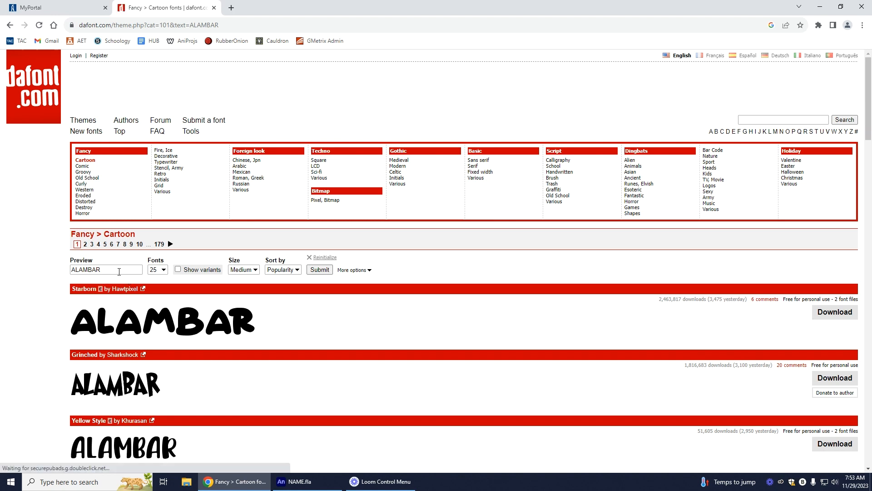
Download the Glossy Sheen font from the second page of cartoon fonts and open glossy_sheen.zip
scroll(313, 330, "down", 3)
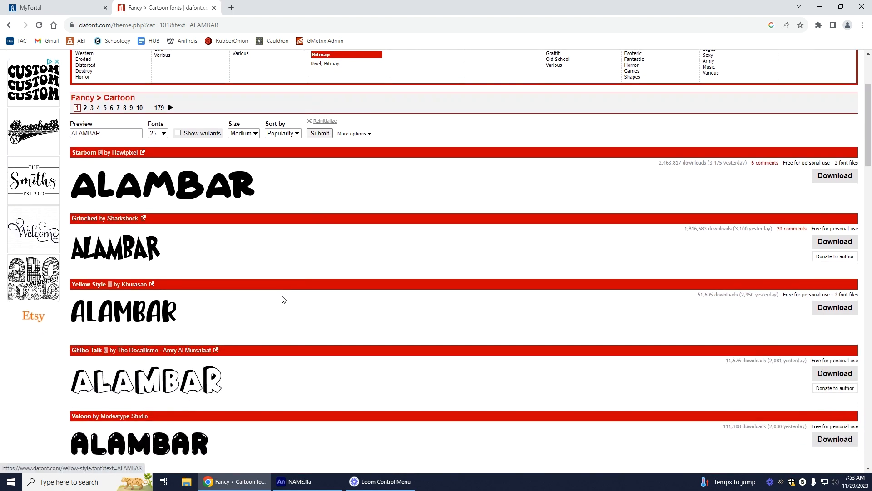
scroll(259, 302, "down", 3)
scroll(475, 236, "down", 4)
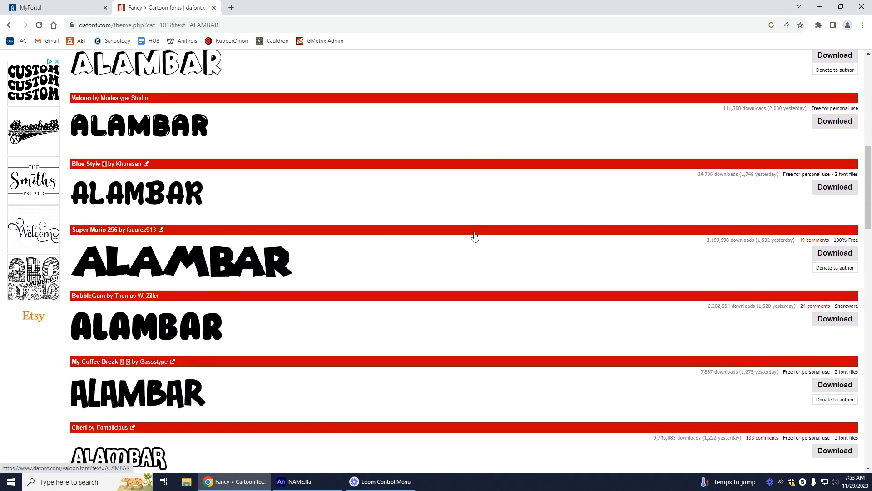
scroll(474, 236, "down", 5)
scroll(475, 237, "down", 13)
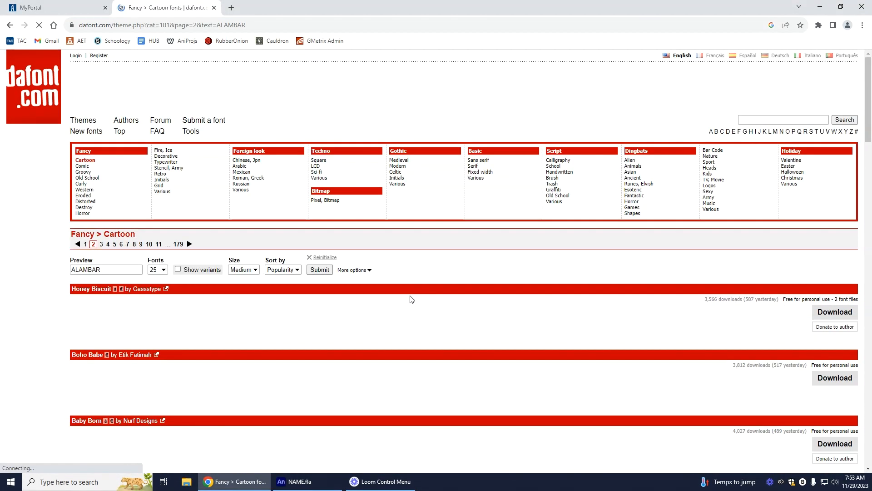
scroll(408, 298, "down", 10)
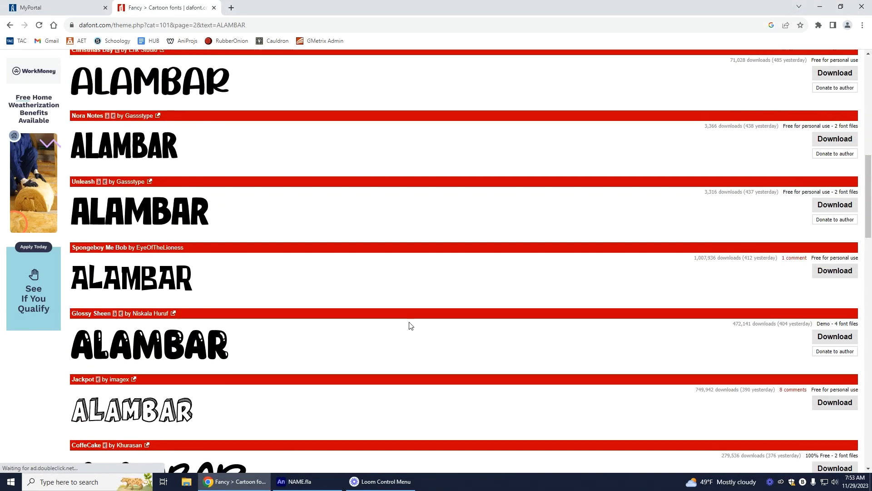
scroll(410, 325, "down", 2)
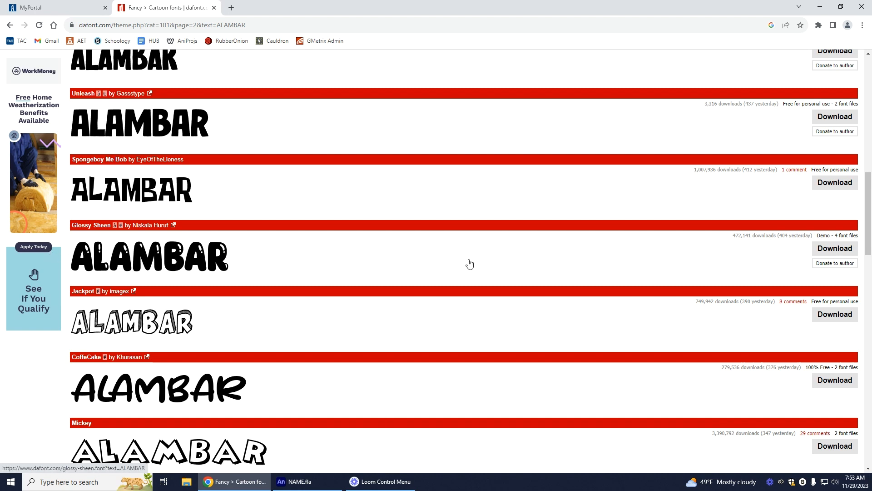
left_click(838, 251)
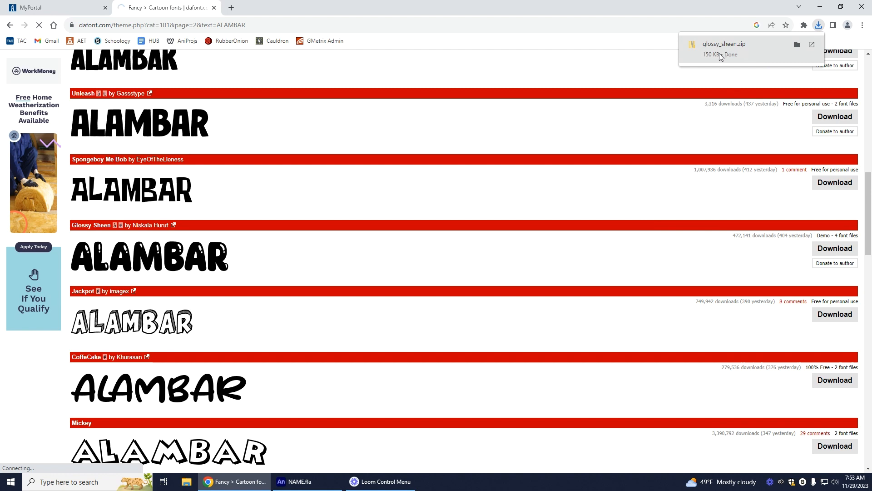
left_click(746, 51)
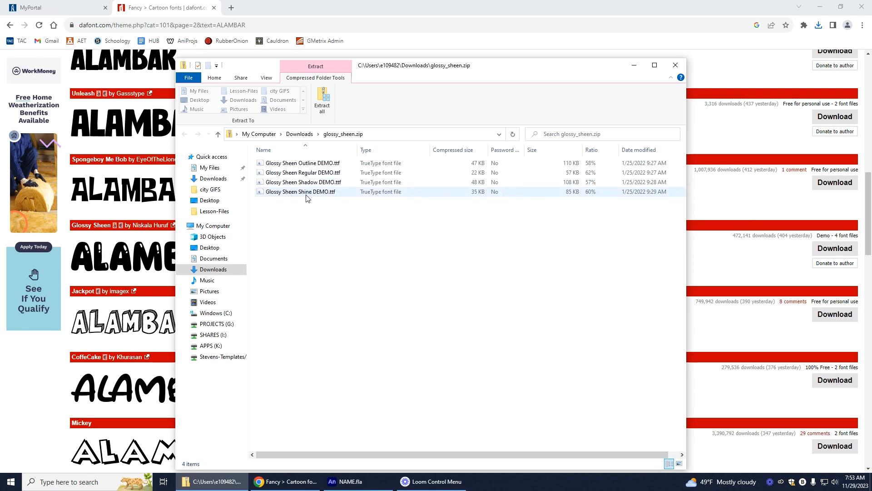
Preview the Glossy Sheen Regular, Shadow and Outline font files, closing each preview
double_click(302, 175)
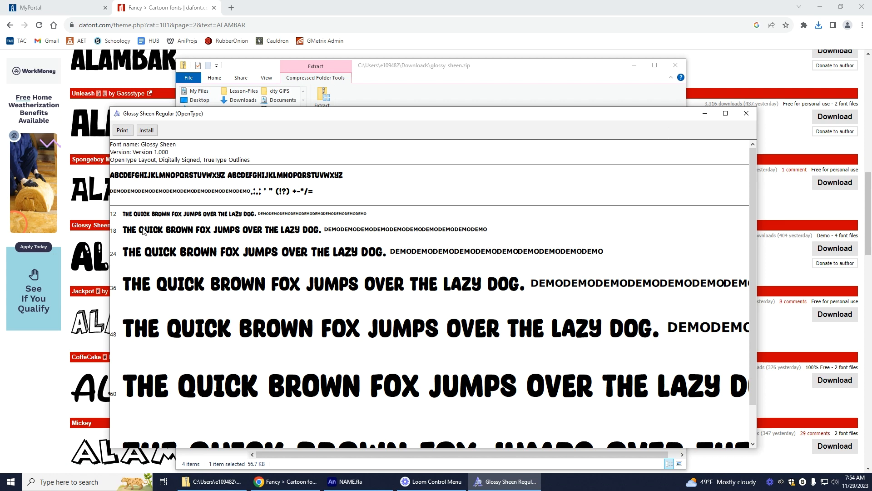
left_click(746, 113)
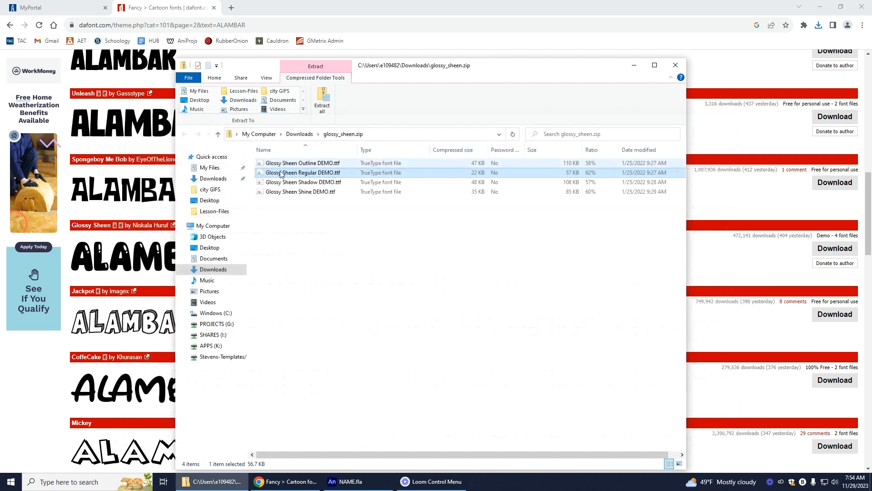
double_click(286, 184)
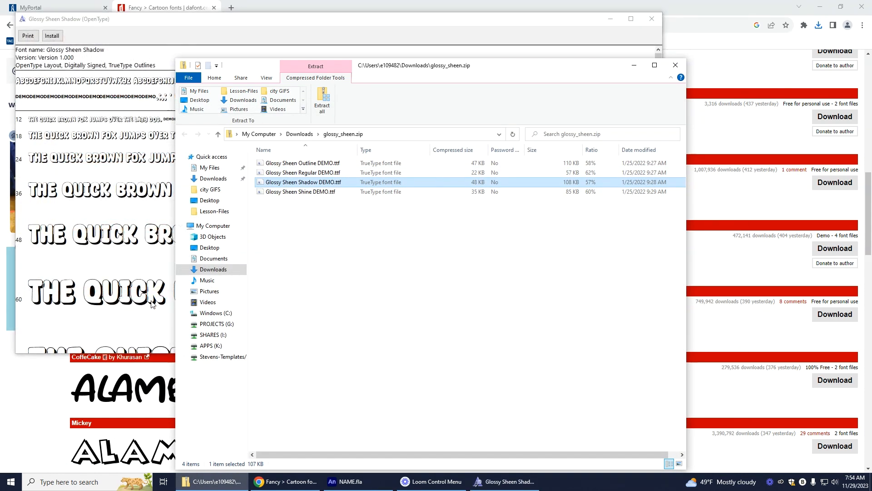
left_click(651, 19)
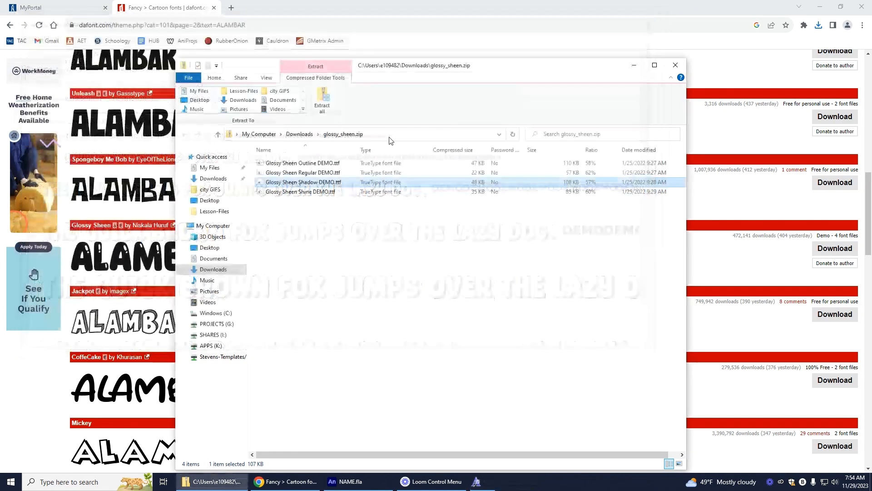
double_click(318, 163)
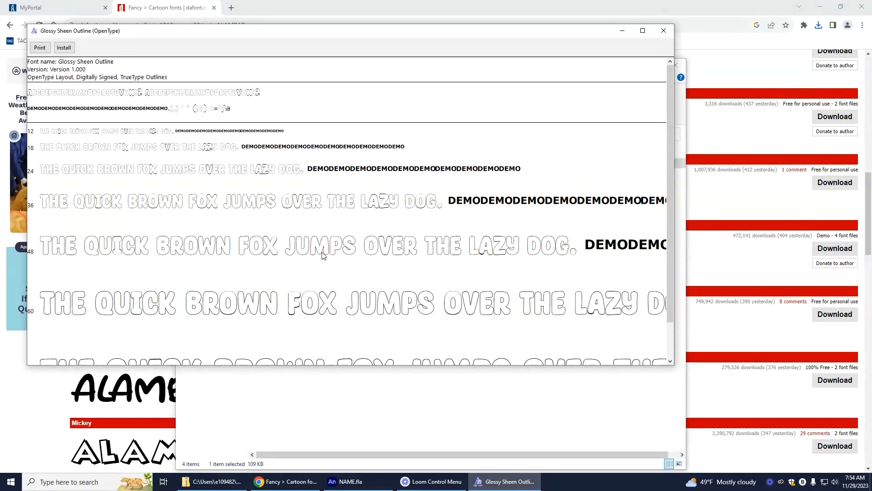
left_click(664, 31)
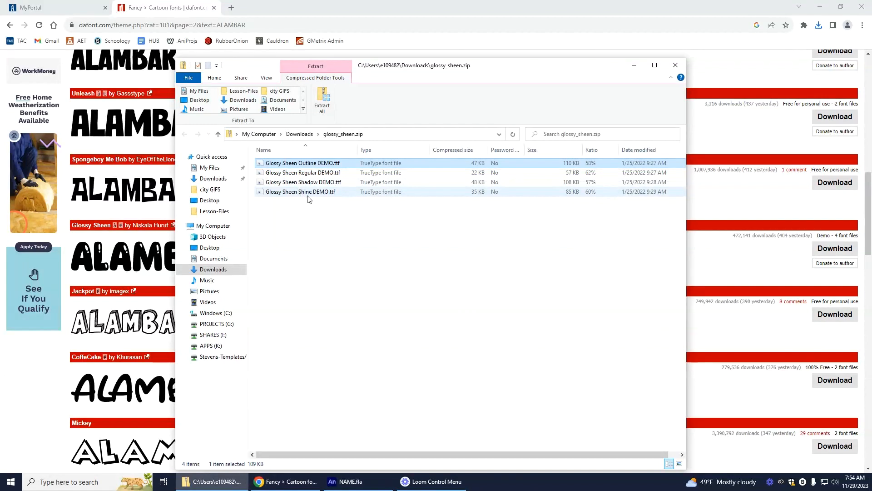
Install the Glossy Sheen Shine DEMO.ttf font and close the font preview and the zip folder
double_click(307, 192)
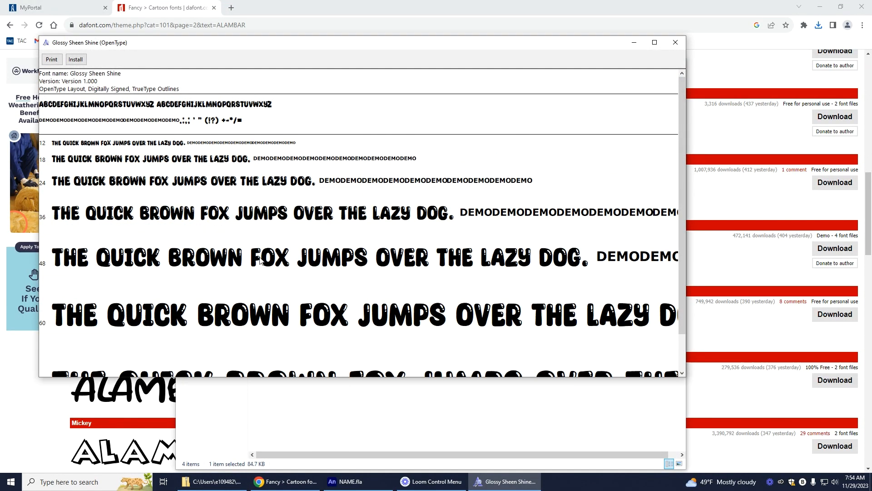
left_click(76, 60)
left_click(675, 42)
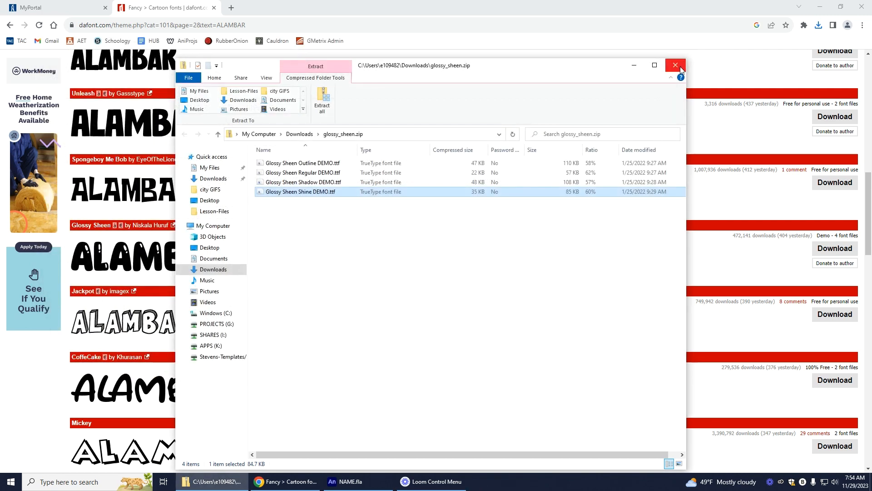
left_click(675, 65)
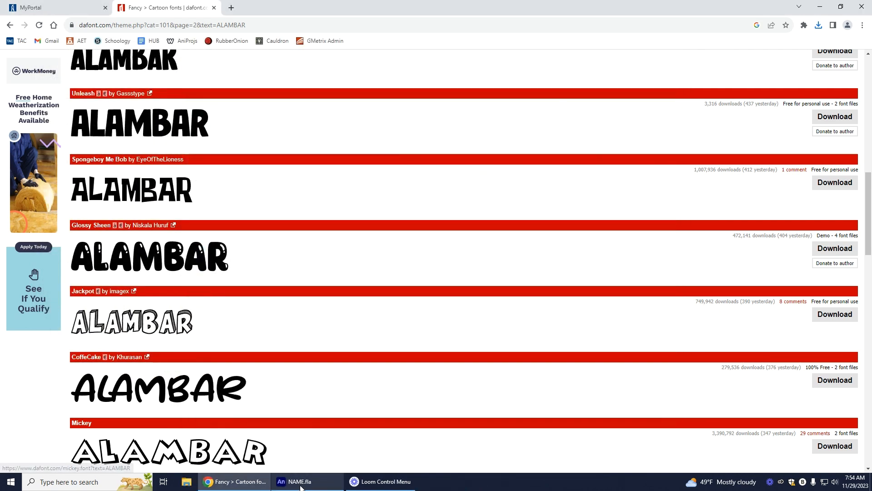
Switch to Adobe Animate, create an HD 1280 × 720 ActionScript 3.0 document at 24 fps, and shrink the timeline to enlarge the stage area
mouse_move(309, 480)
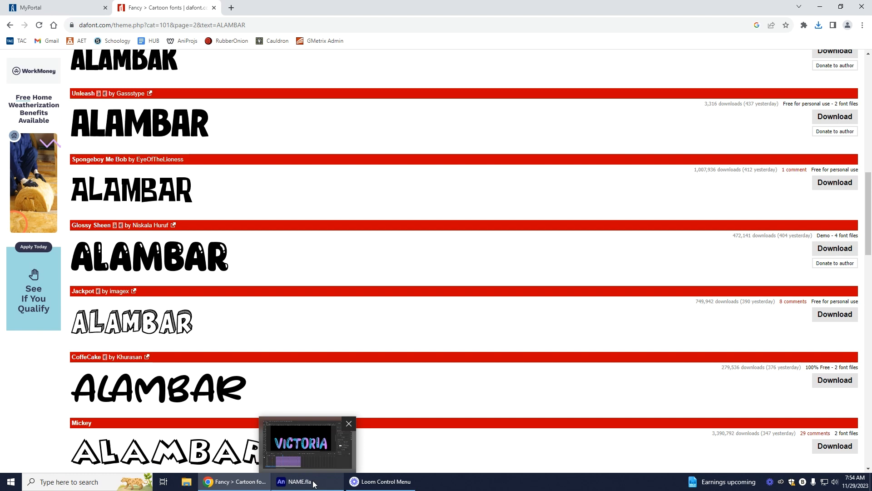
left_click(309, 457)
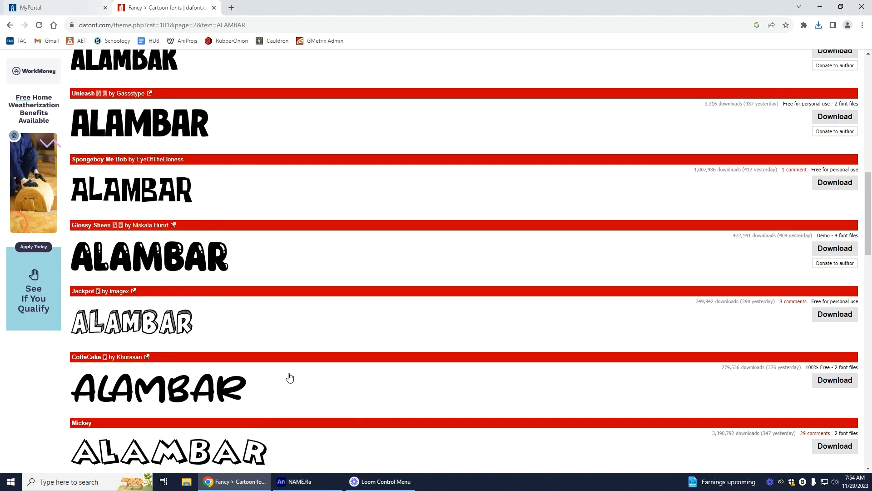
key("alt+Tab")
left_click(60, 12)
left_click(69, 21)
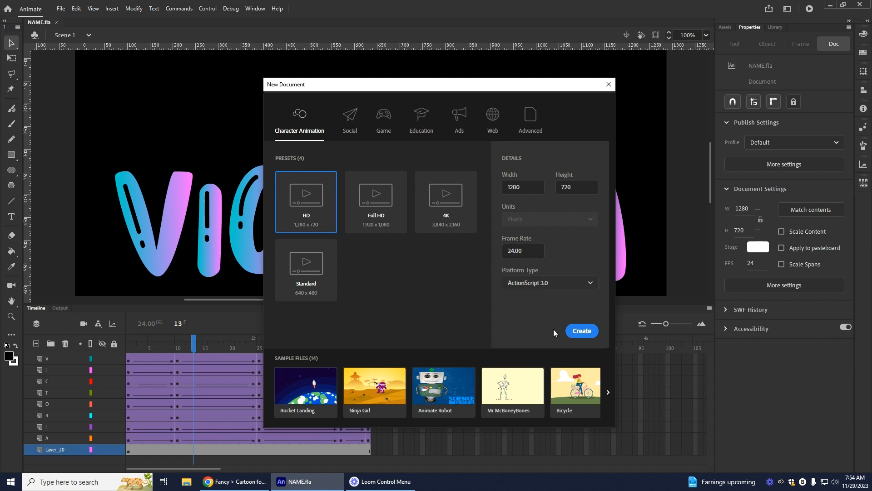
left_click(584, 333)
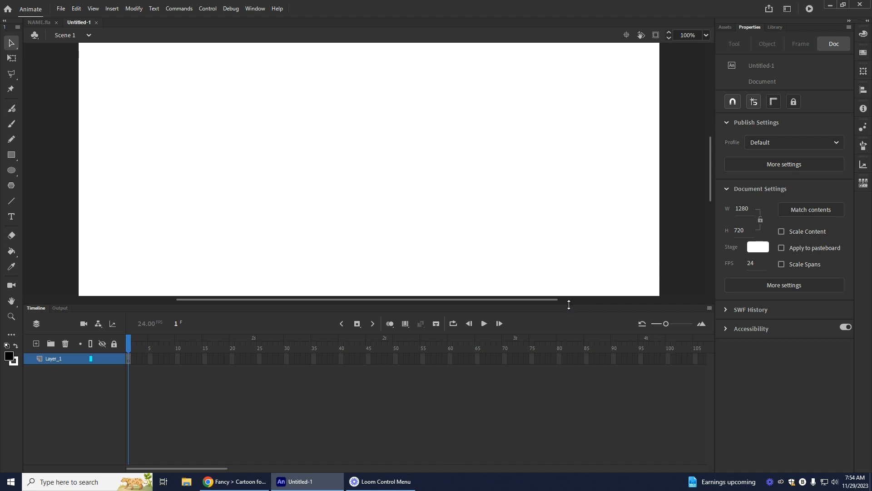
left_click_drag(569, 305, 567, 374)
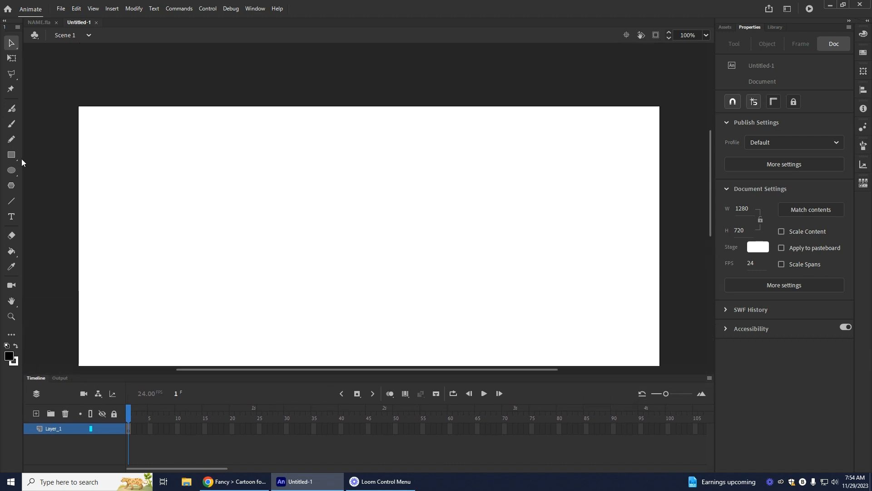
Add the surname in capital letters as static text in the upper-left part of the stage and select all of it
left_click(11, 216)
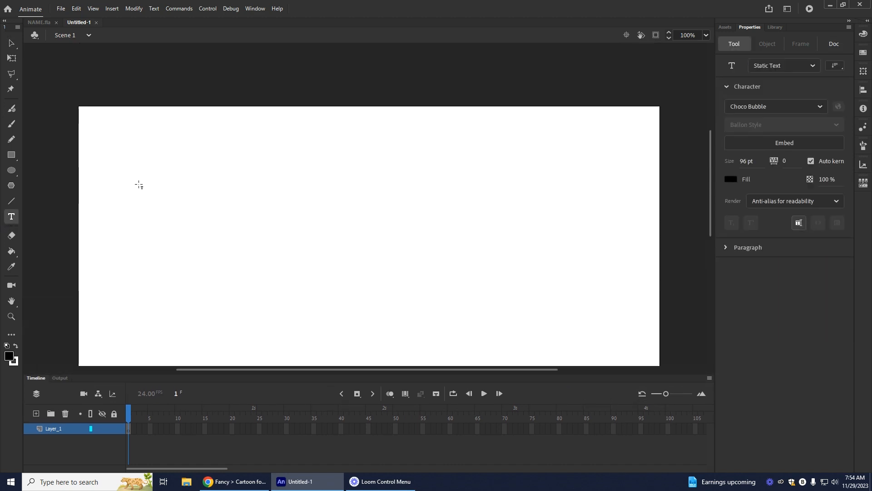
scroll(192, 169, "down", 2)
left_click(172, 148)
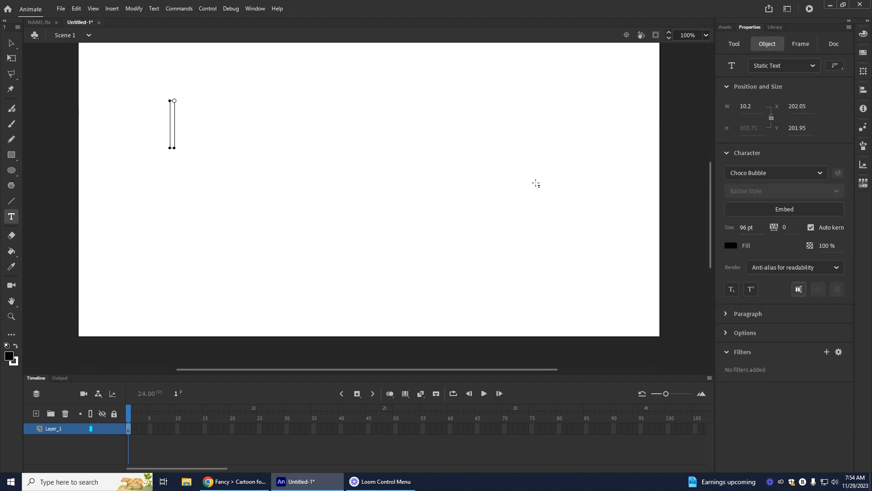
type("ALAMBAR")
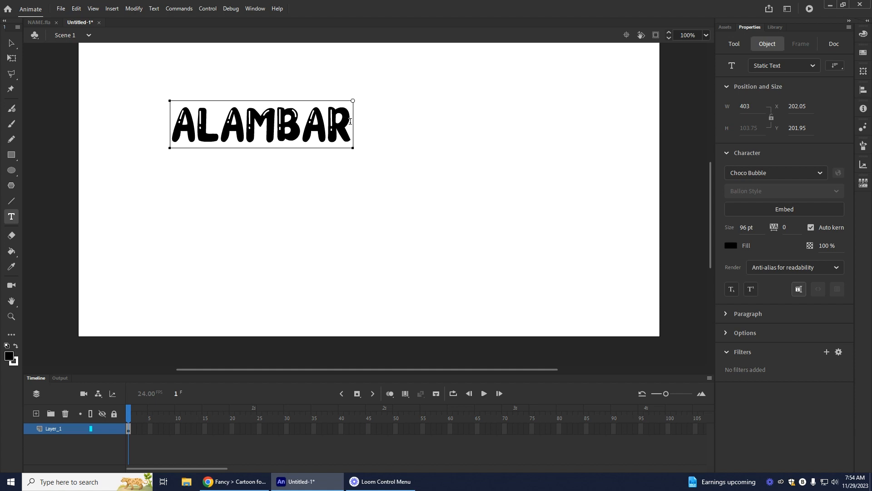
key("ctrl+a")
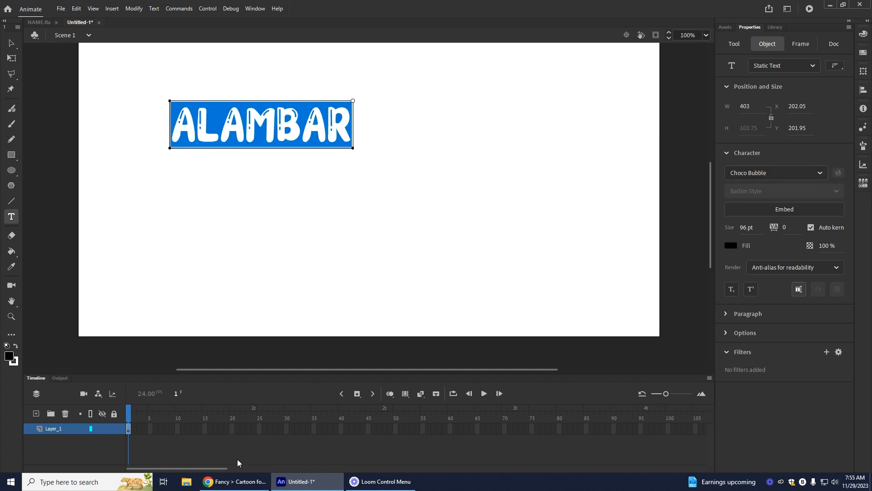
Check the font file names inside glossy_sheen.zip in File Explorer and close the window
mouse_move(244, 483)
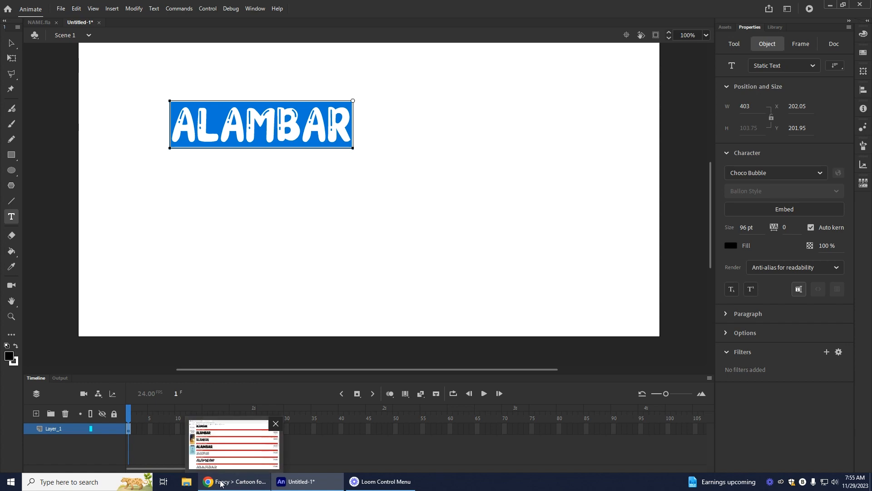
left_click(187, 482)
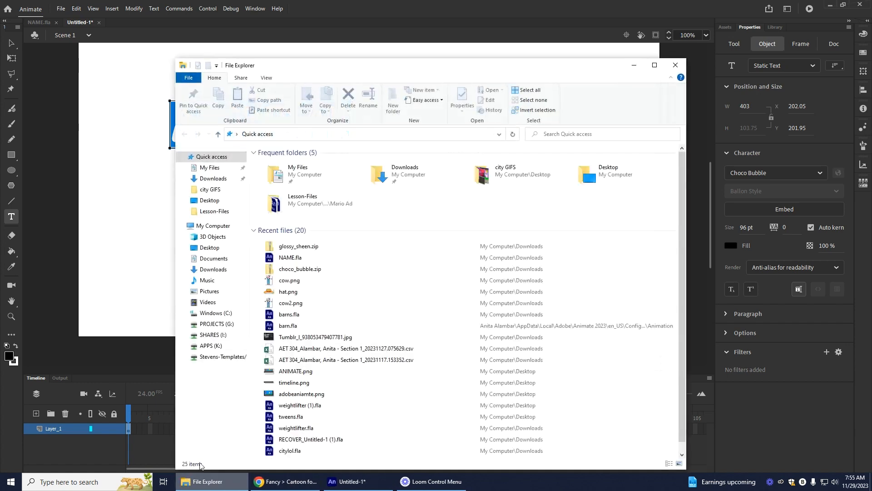
double_click(307, 250)
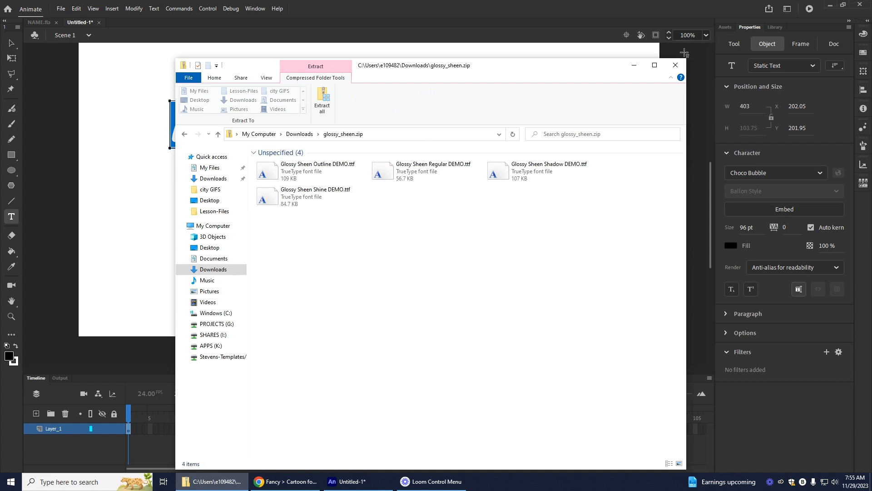
left_click(675, 65)
Set the font of the selected text to Glossy Sheen
left_click(820, 173)
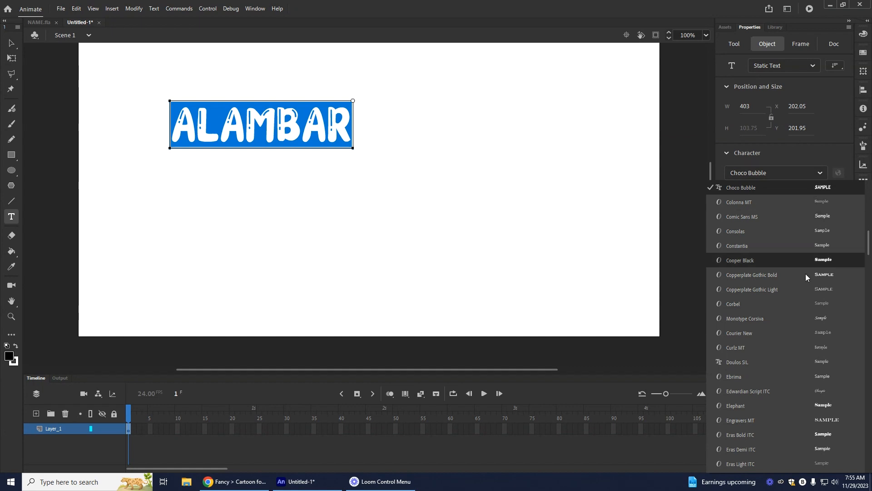
scroll(783, 339, "up", 6)
scroll(782, 340, "up", 2)
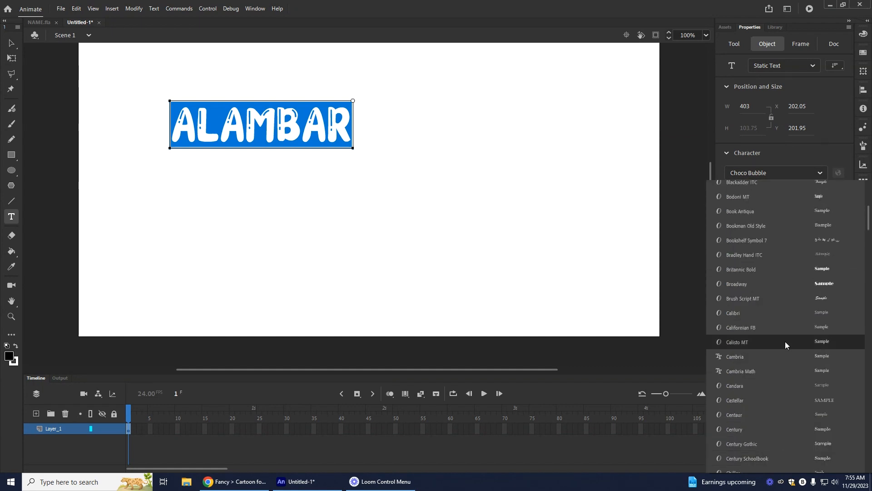
scroll(780, 337, "up", 5)
scroll(766, 324, "down", 10)
scroll(761, 318, "down", 7)
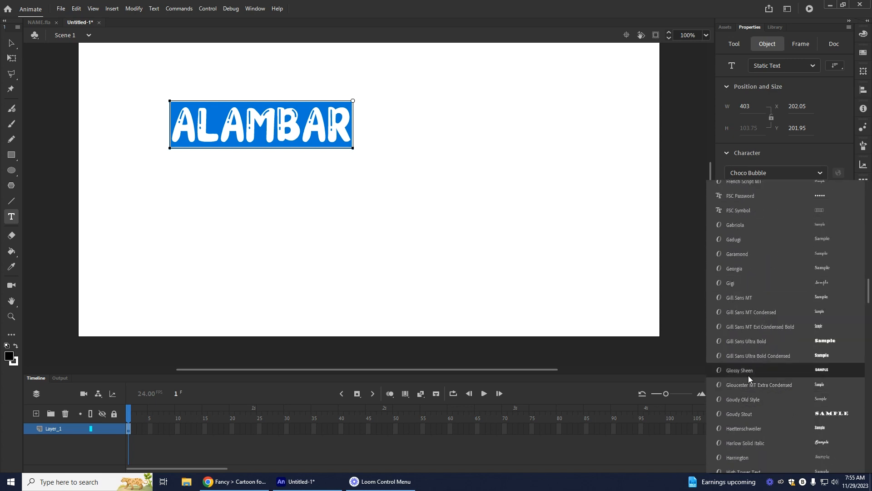
left_click(746, 371)
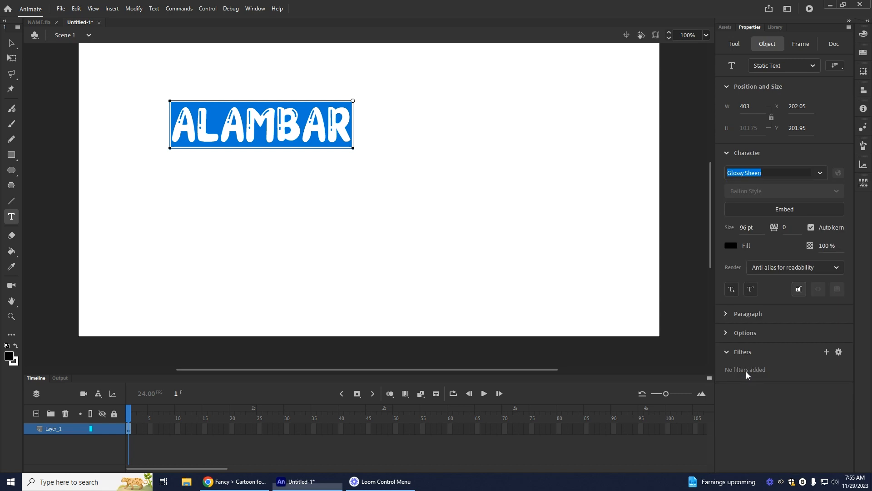
Enlarge the text with Free Transform to about 1206 px wide and position it so it spans the stage
left_click(11, 57)
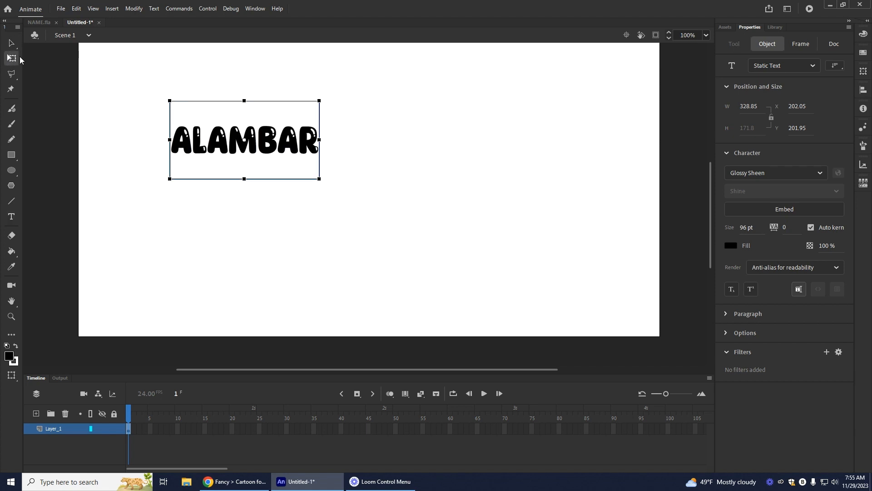
left_click_drag(318, 178, 429, 228)
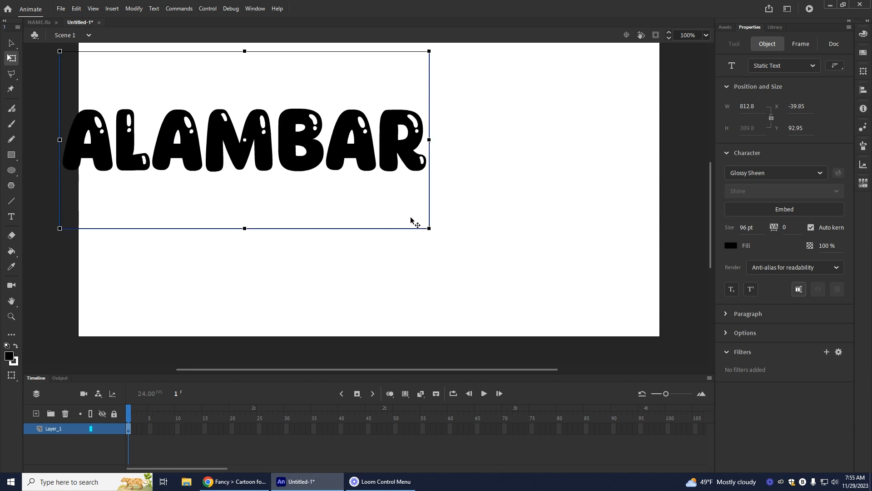
key("ctrl+z")
left_click_drag(320, 178, 464, 232)
left_click_drag(399, 203, 423, 208)
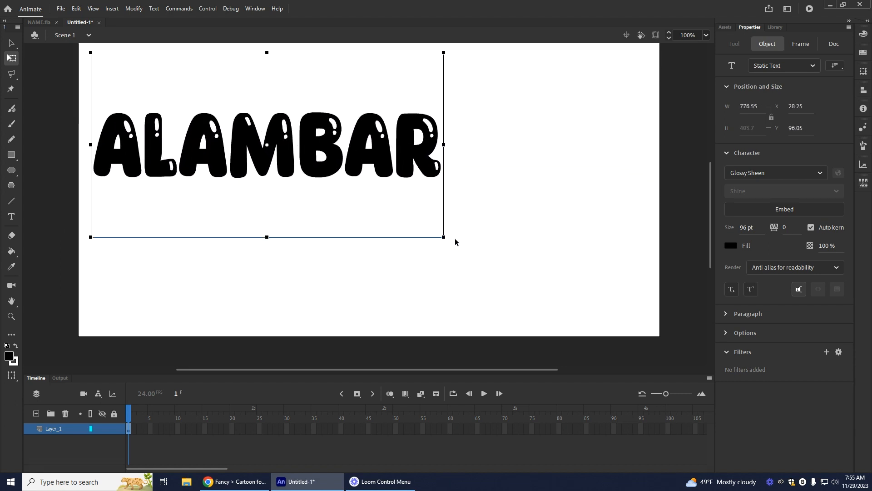
left_click_drag(443, 237, 507, 270)
left_click_drag(389, 175, 456, 190)
left_click_drag(578, 284, 654, 321)
left_click_drag(535, 173, 538, 172)
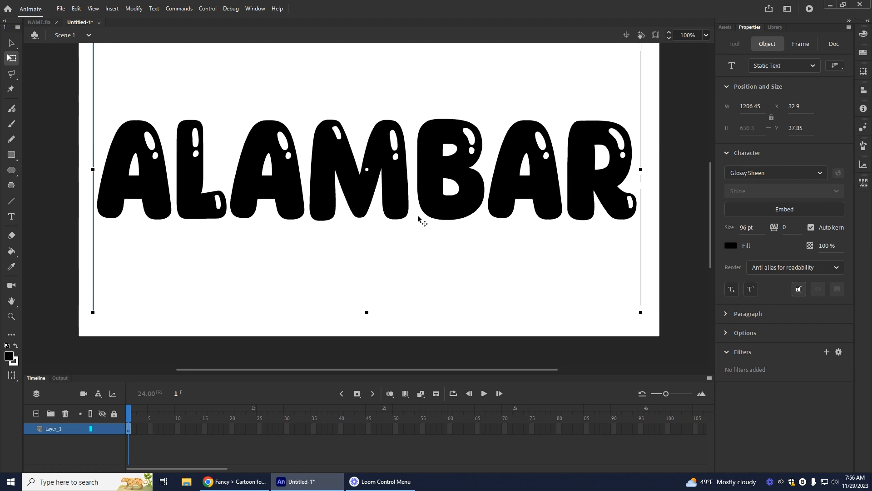
scroll(417, 219, "up", 4)
scroll(417, 220, "down", 4)
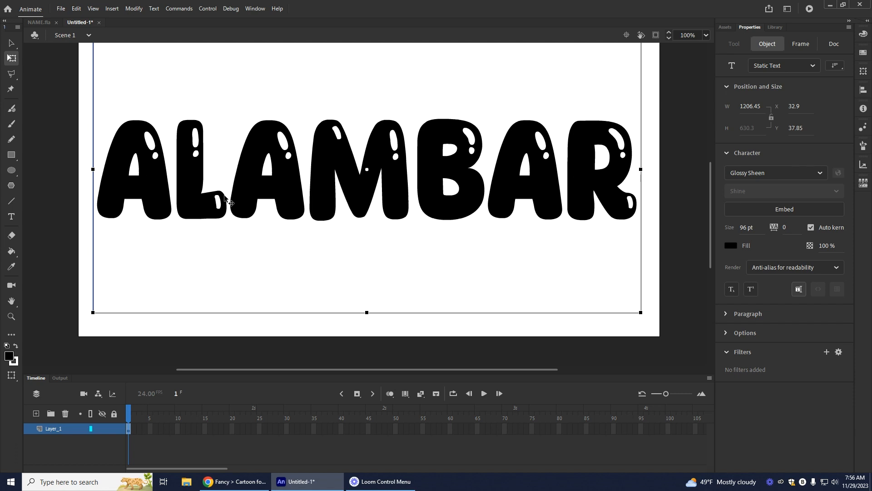
Break the text apart twice, first into single letters and again into editable shapes
right_click(459, 172)
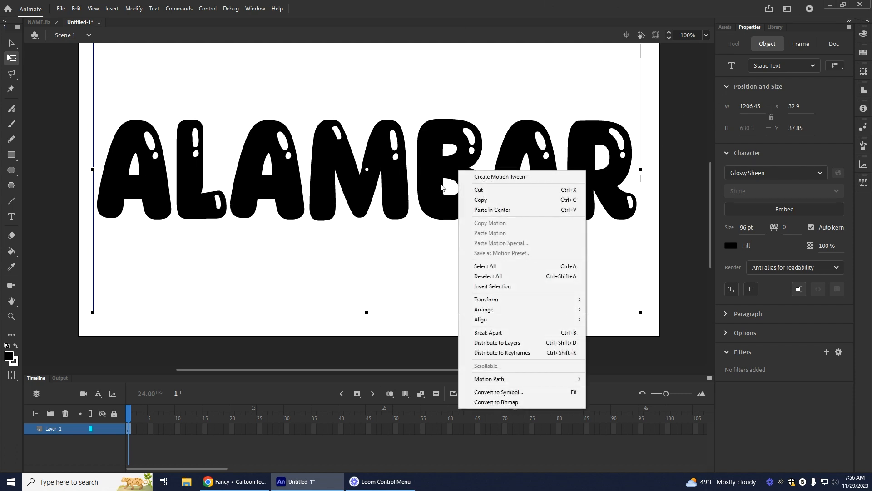
left_click(497, 335)
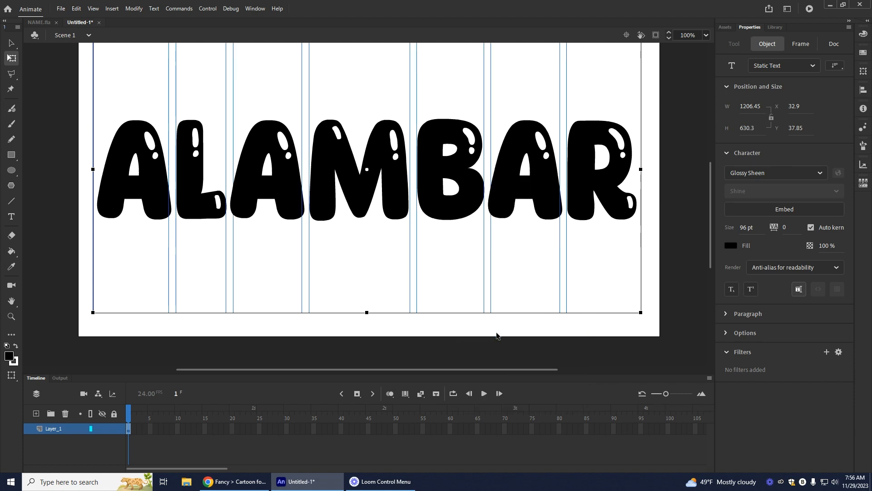
right_click(359, 184)
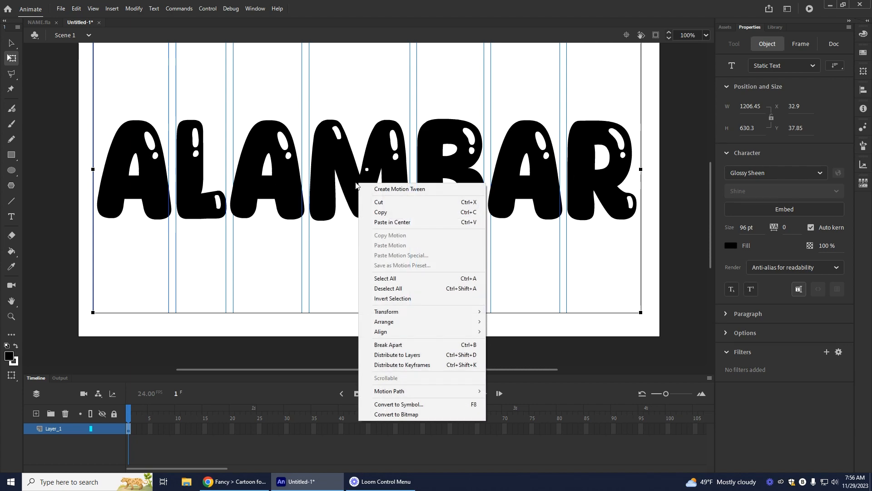
left_click(400, 346)
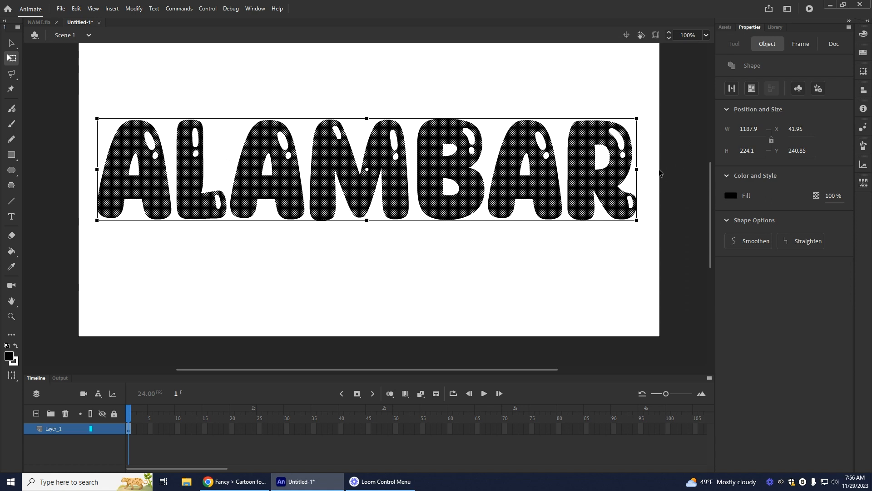
Try moving the first letter separately from the others and undo the move
left_click(231, 262)
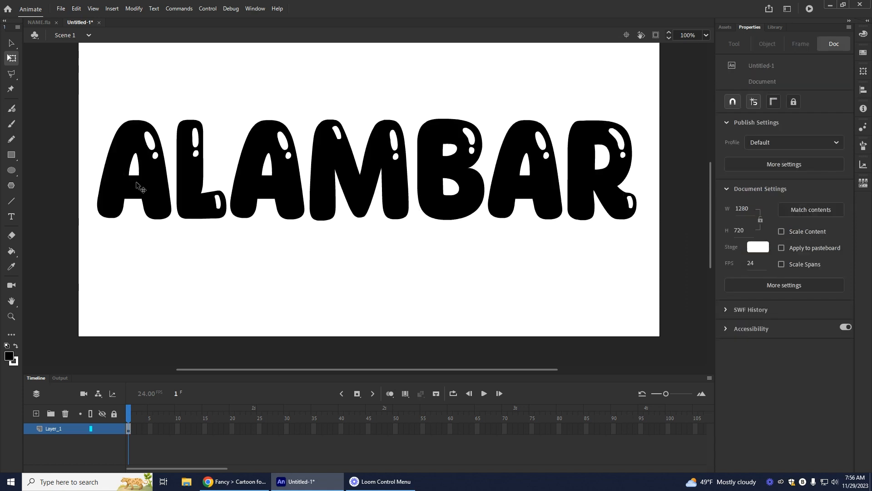
left_click_drag(119, 169, 112, 150)
key("ctrl+z")
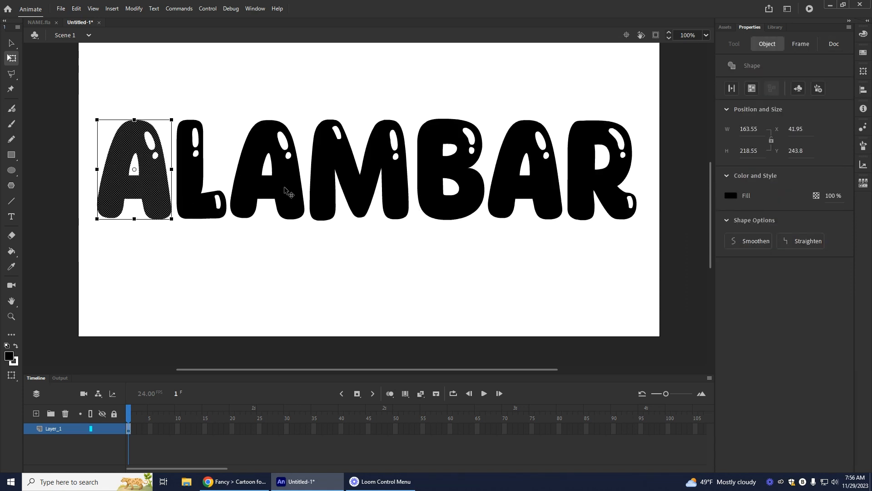
Select all the letter shapes on the stage and distribute them to separate layers
left_click(95, 81)
left_click_drag(95, 81, 687, 275)
right_click(405, 182)
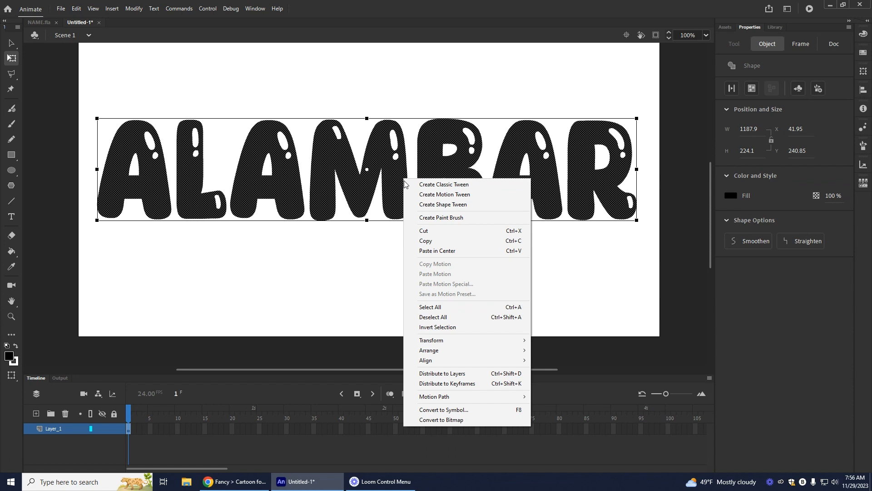
left_click(447, 374)
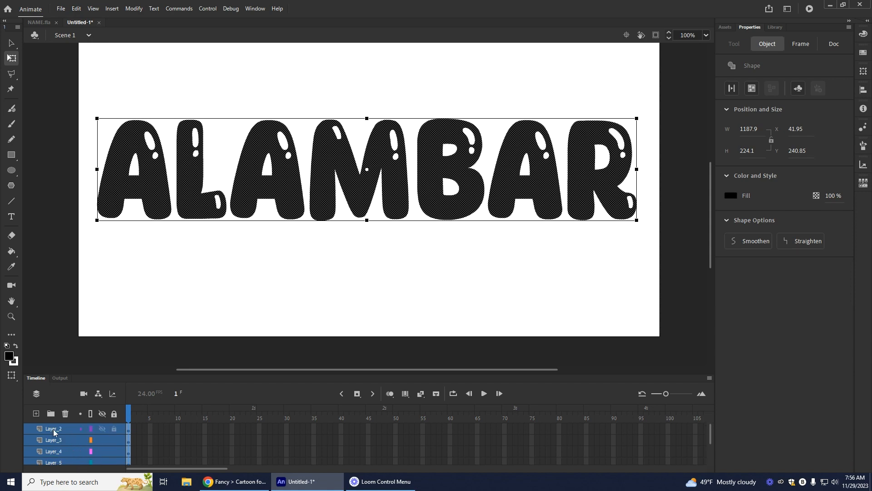
Rename the second letter's layer L and the first letter's layer A, and move layer A above layer L
left_click(90, 433)
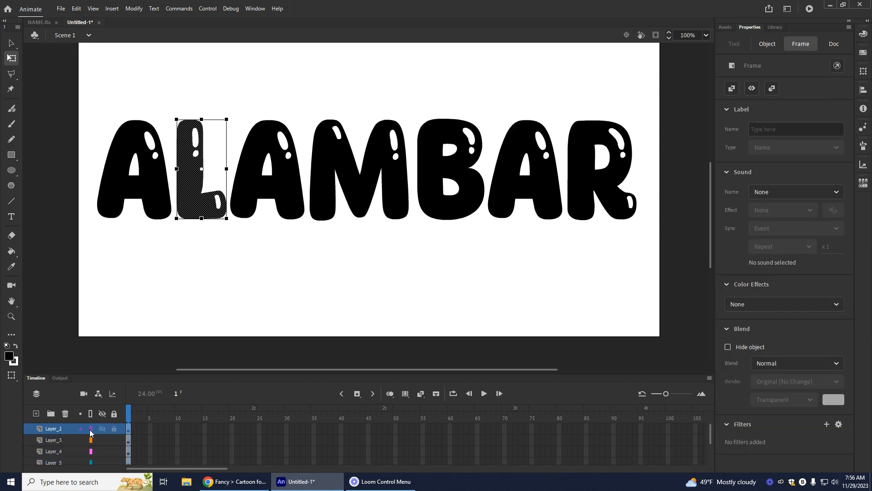
double_click(59, 430)
type("L")
double_click(56, 440)
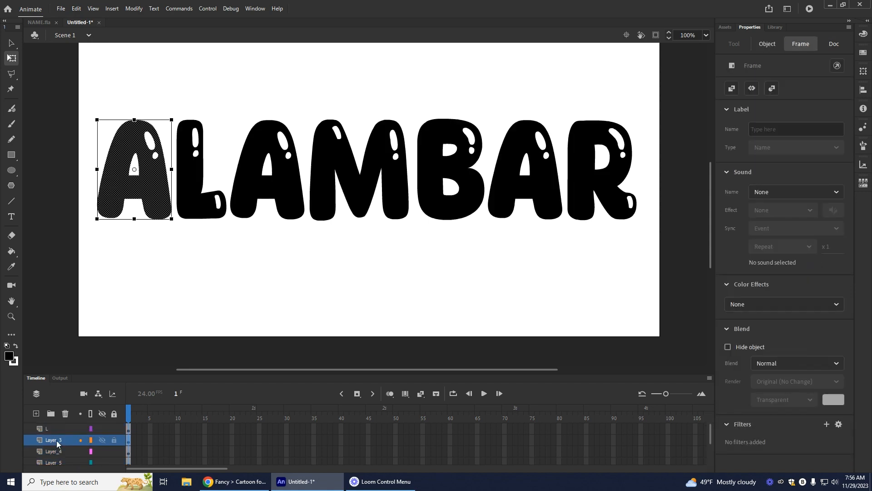
type("A")
key("Return")
left_click_drag(56, 441, 54, 427)
Rename the third letter's layer A and the fourth letter's layer M
left_click(53, 450)
double_click(53, 451)
type("A")
left_click(55, 462)
double_click(55, 461)
type("M")
left_click(58, 451)
Rename the fifth letter's layer B
scroll(58, 454, "down", 1)
left_click(55, 461)
double_click(56, 462)
type("B")
left_click(59, 451)
scroll(58, 455, "down", 1)
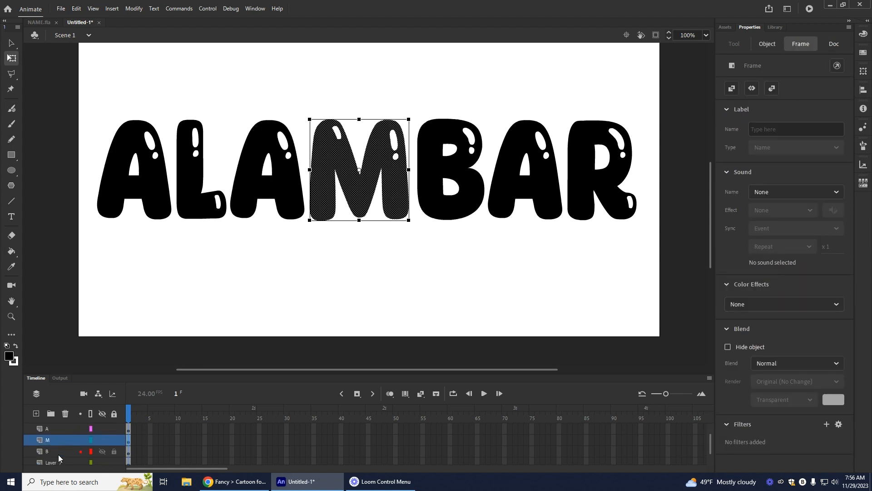
Rename the sixth letter's layer A, checking which letter the neighbouring layers hold
left_click(55, 462)
left_click(50, 451)
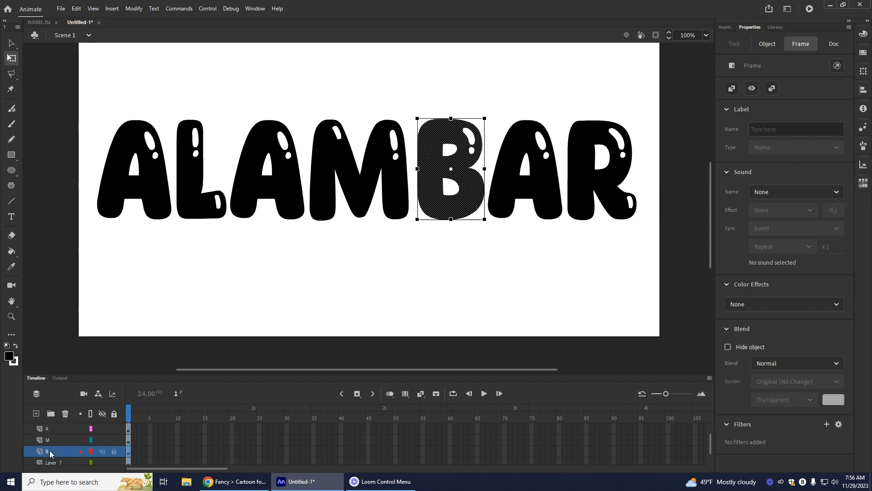
left_click(50, 443)
left_click(58, 462)
double_click(59, 462)
type("A")
scroll(64, 450, "down", 1)
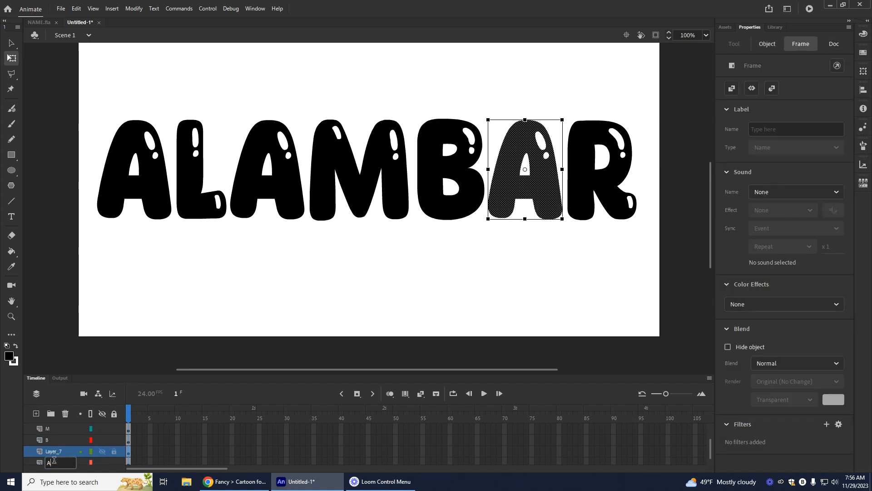
left_click(58, 438)
left_click(58, 460)
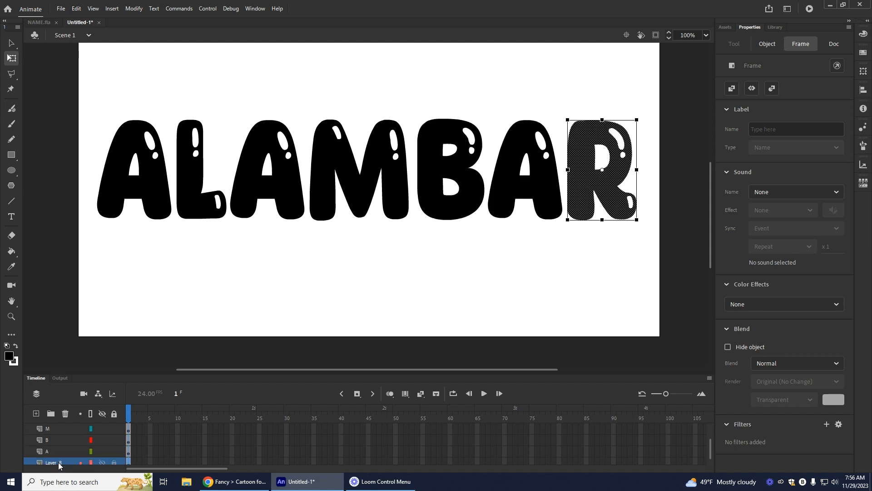
left_click(55, 449)
Select the first letter's layer and enlarge the timeline area to show more layers
scroll(64, 436, "up", 3)
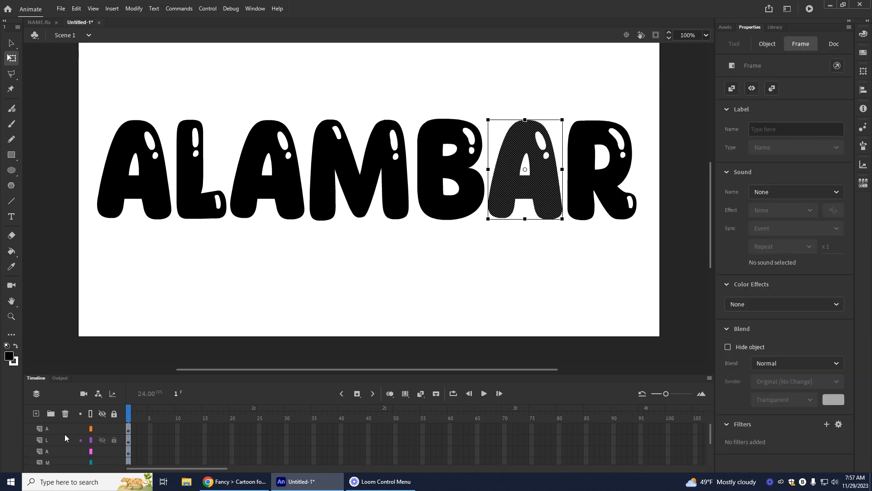
left_click(49, 426)
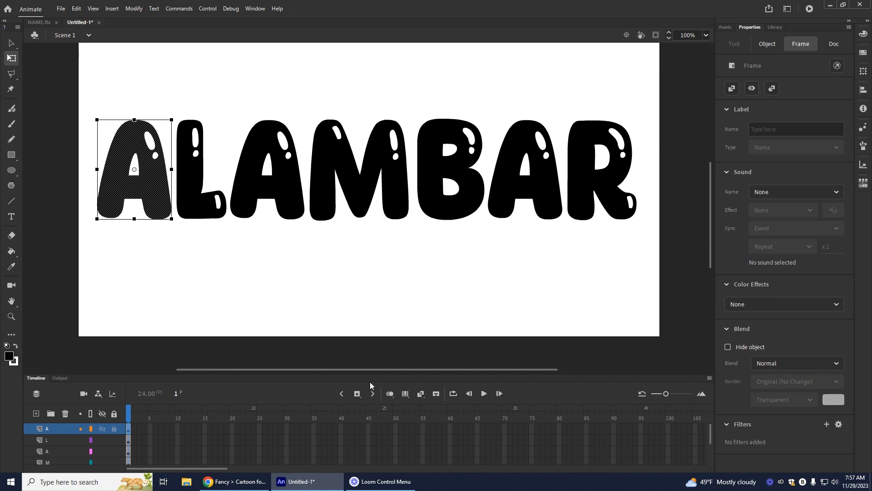
left_click_drag(371, 372, 371, 341)
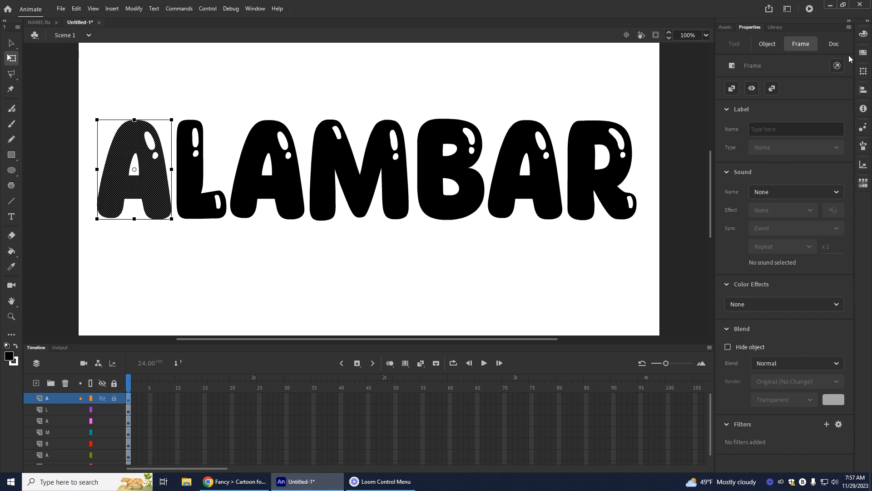
Change the first letter A's fill from solid color to a linear gradient
left_click(257, 8)
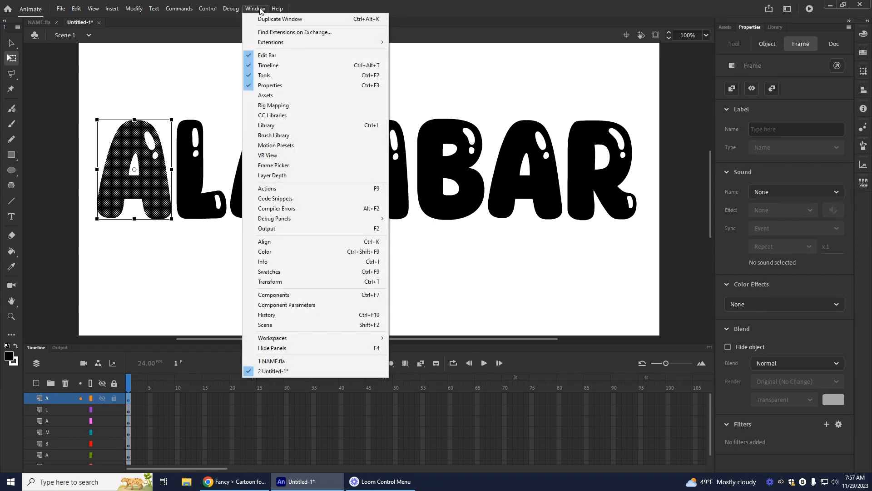
left_click(291, 252)
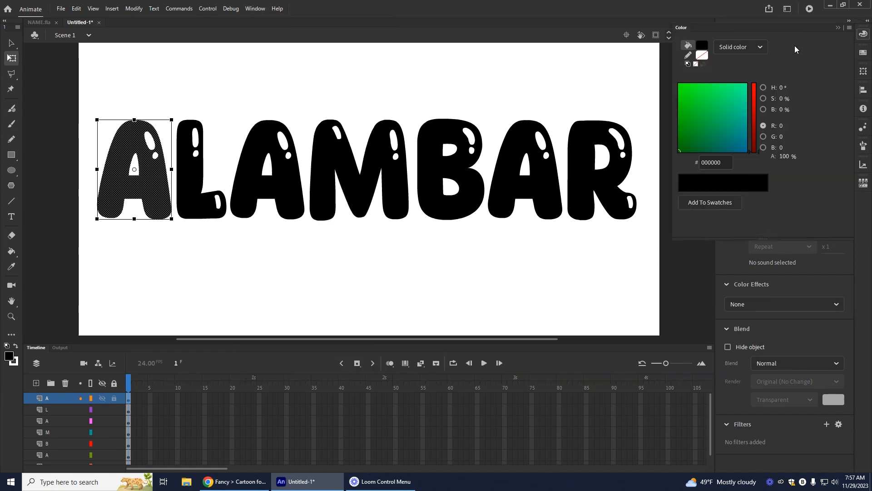
left_click(740, 48)
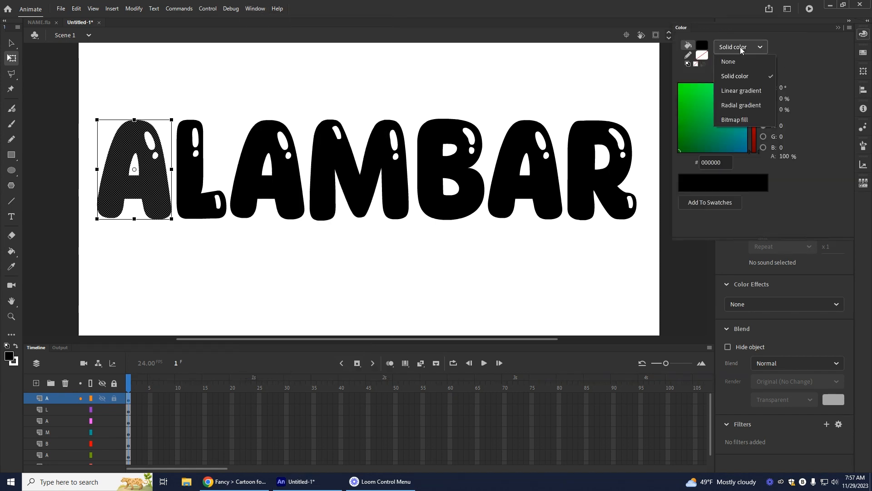
left_click(752, 92)
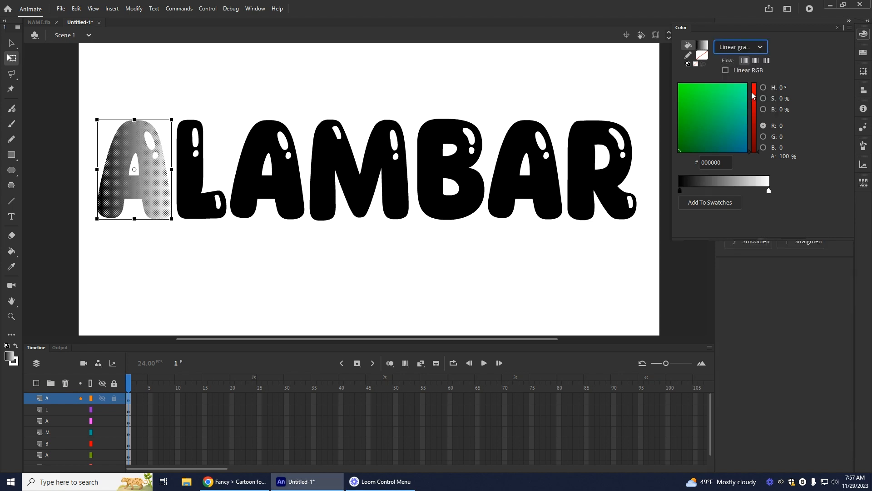
Try the gradient's other flow modes, return to the first one, and set the first letter's starting gradient color to pink
left_click(759, 48)
left_click(796, 45)
left_click(756, 61)
left_click(767, 62)
left_click(744, 62)
double_click(681, 191)
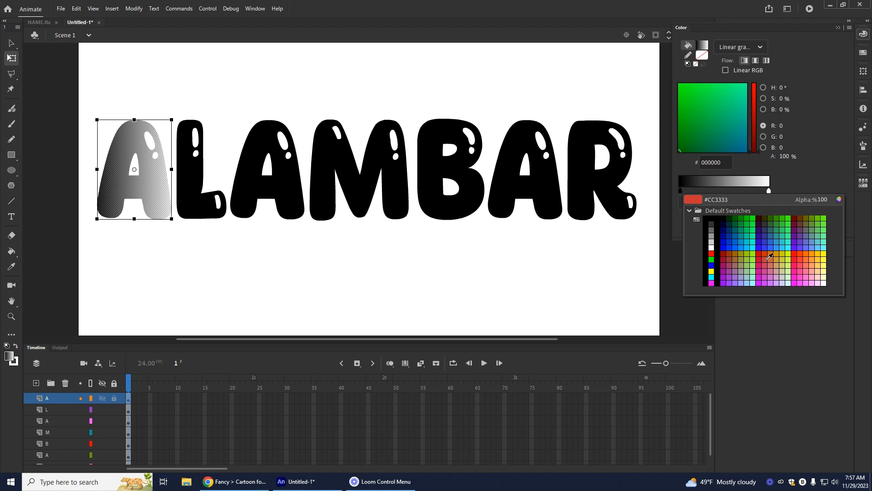
left_click(794, 271)
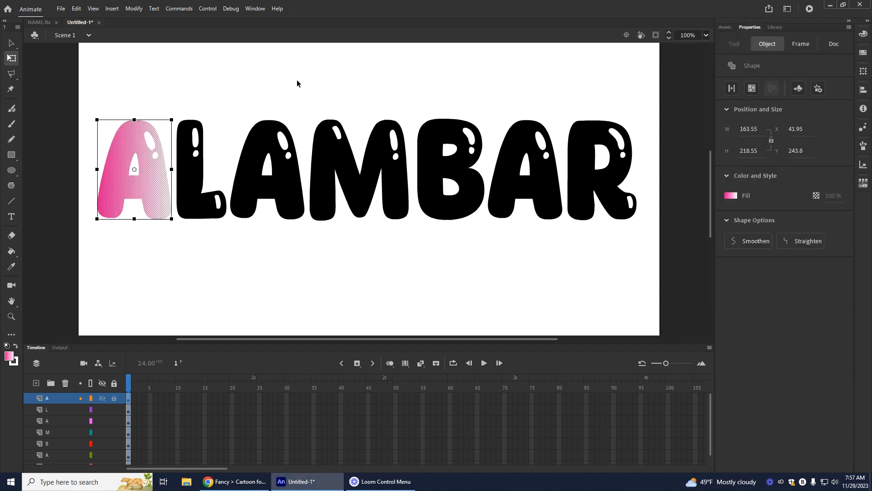
Add a color stop in the middle of the first letter's gradient and set it to orange FF9966
left_click(255, 8)
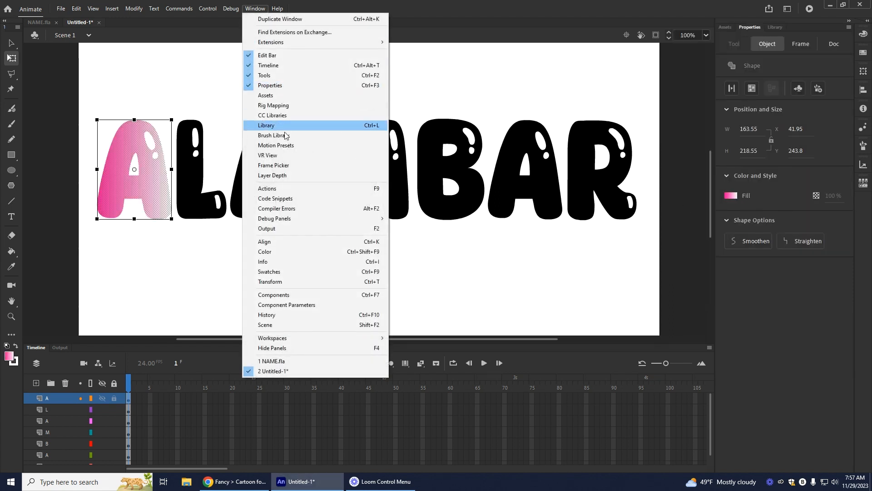
left_click(289, 251)
left_click_drag(768, 191, 725, 192)
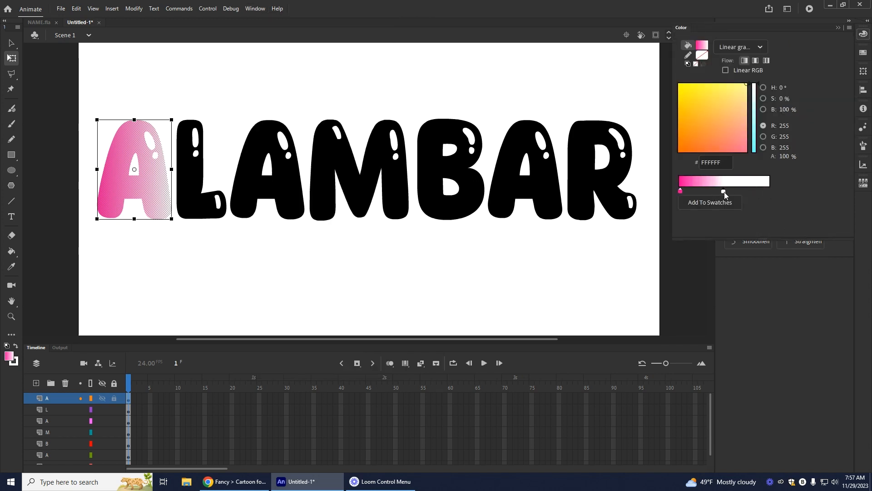
left_click(724, 191)
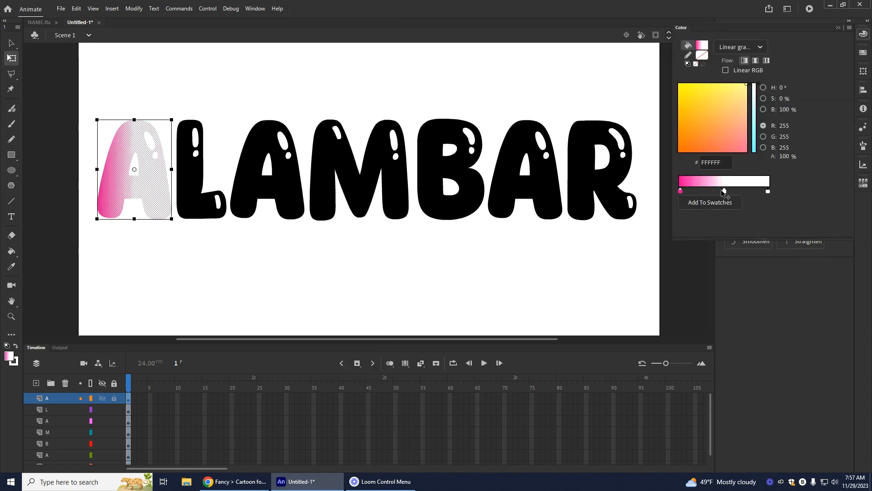
left_click(724, 191)
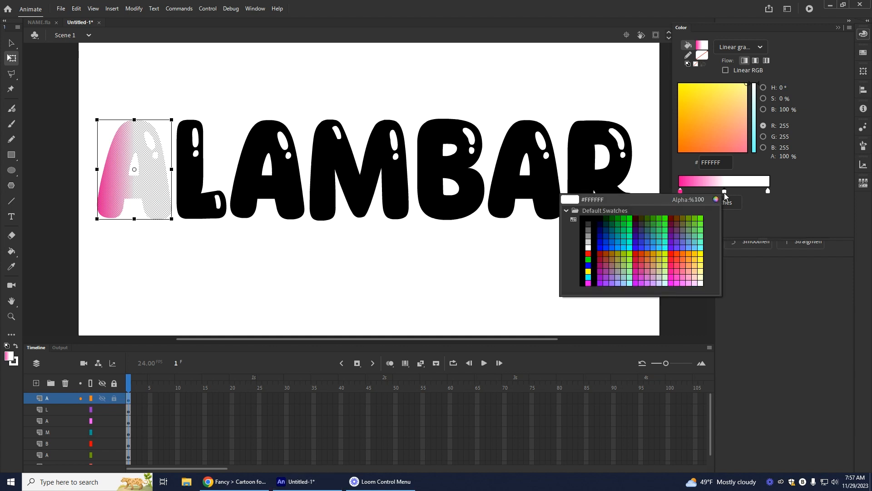
left_click(692, 263)
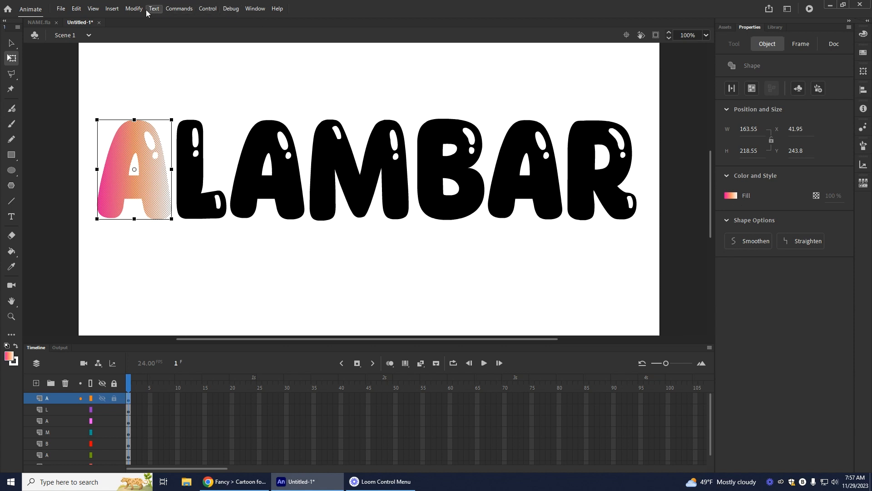
Set the end color of the first letter's gradient to yellow FFFF00 and deselect the letter
left_click(255, 8)
left_click(286, 251)
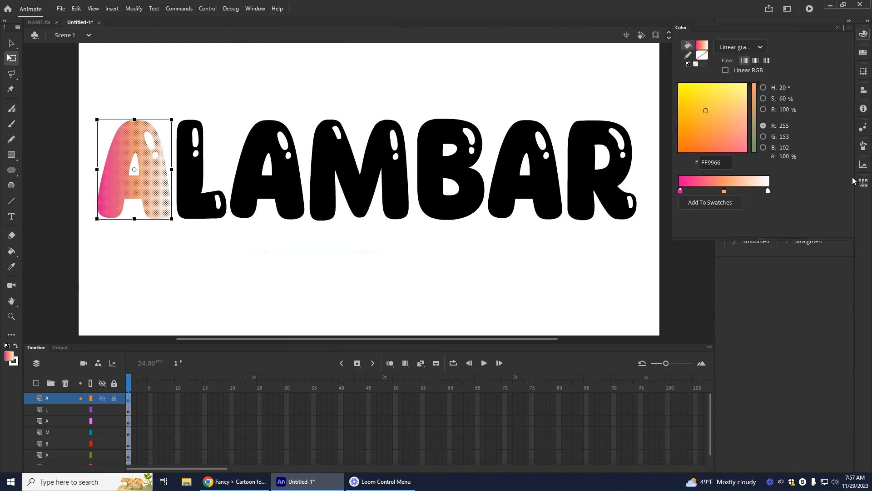
double_click(767, 191)
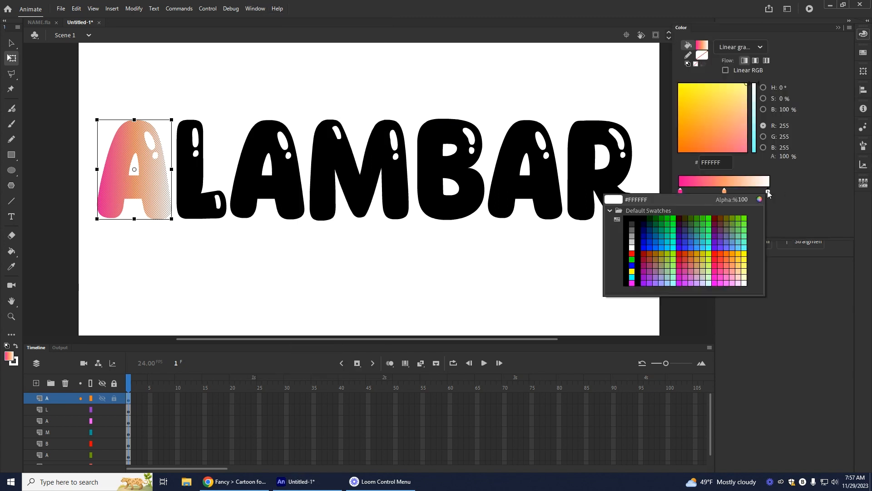
left_click(747, 252)
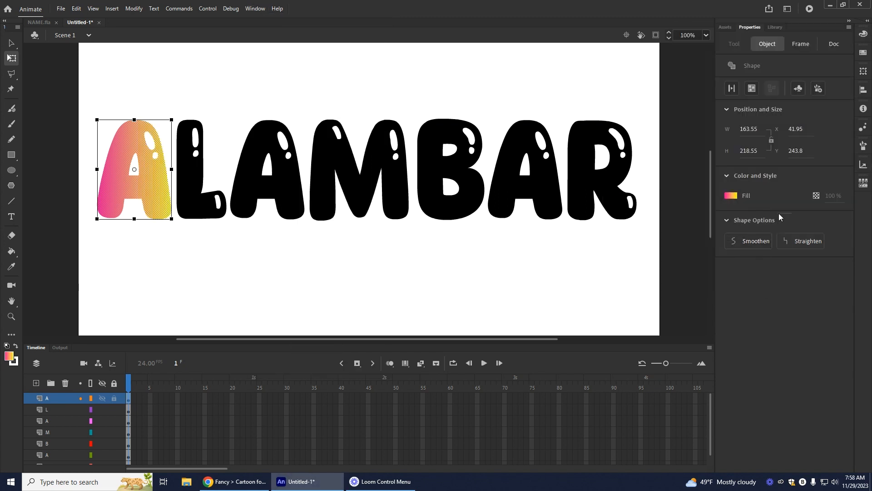
key("v")
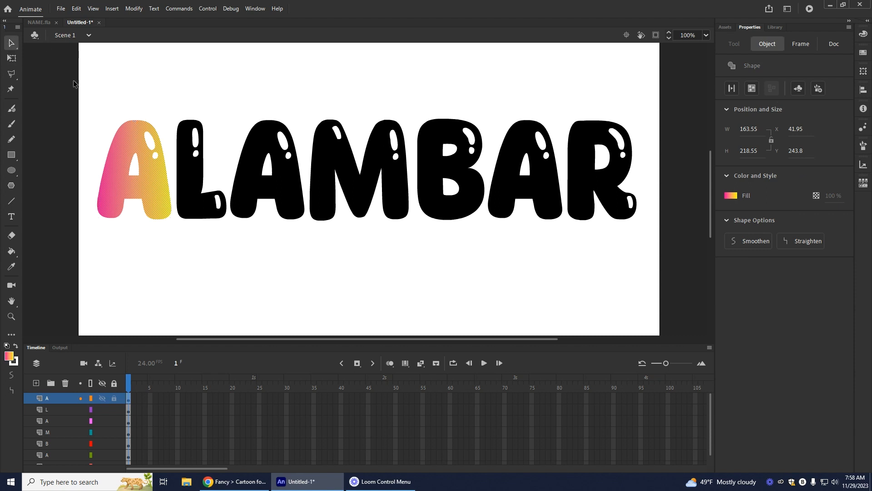
left_click(96, 132)
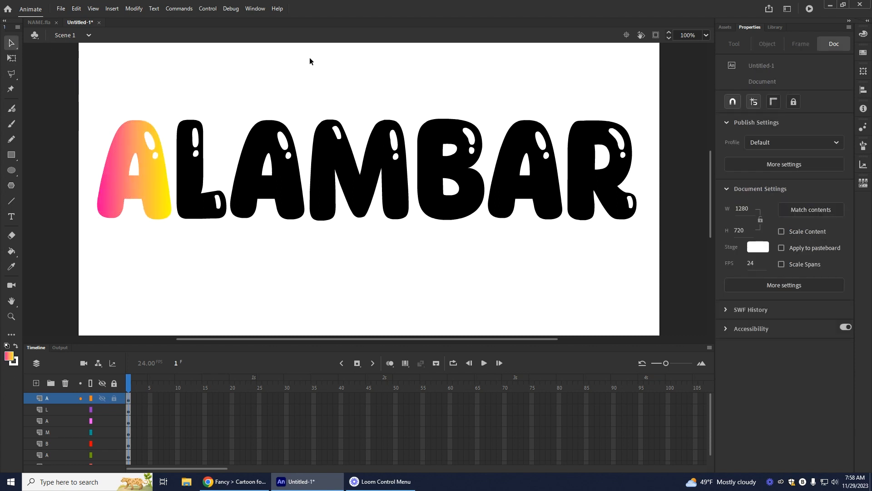
Save the first letter's pink, orange and yellow gradient to the swatches
key("alt+w")
left_click(147, 180)
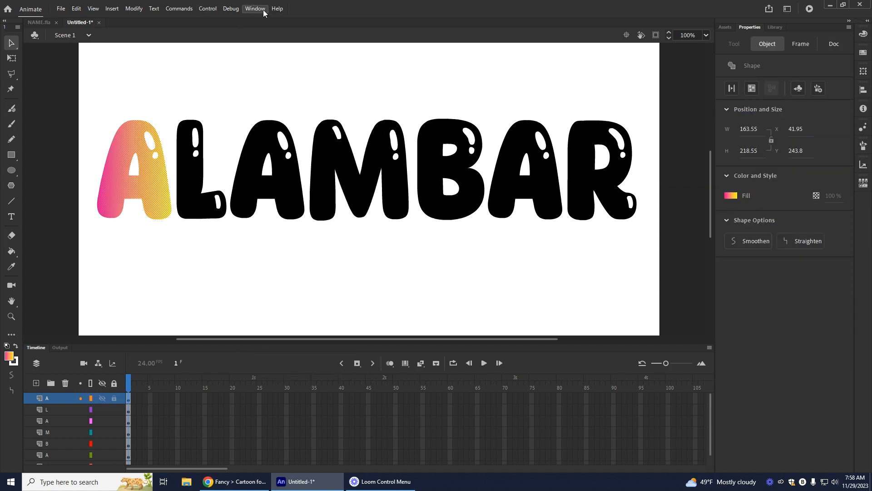
left_click(255, 8)
left_click(268, 251)
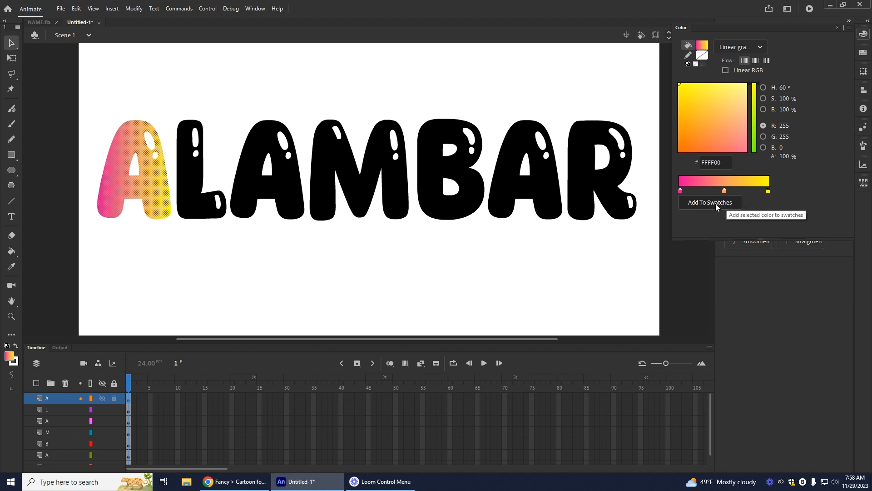
Fill the letter L and the third letter A with the saved pink-to-yellow gradient swatch
left_click(197, 180)
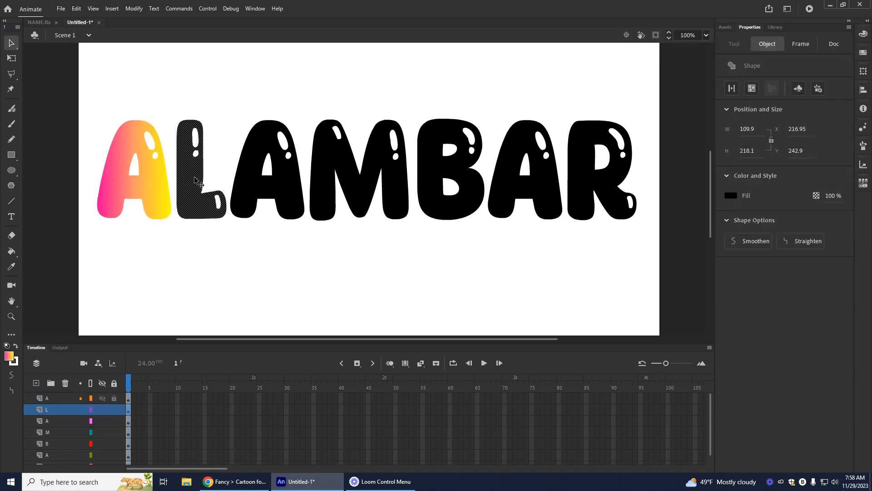
left_click(731, 196)
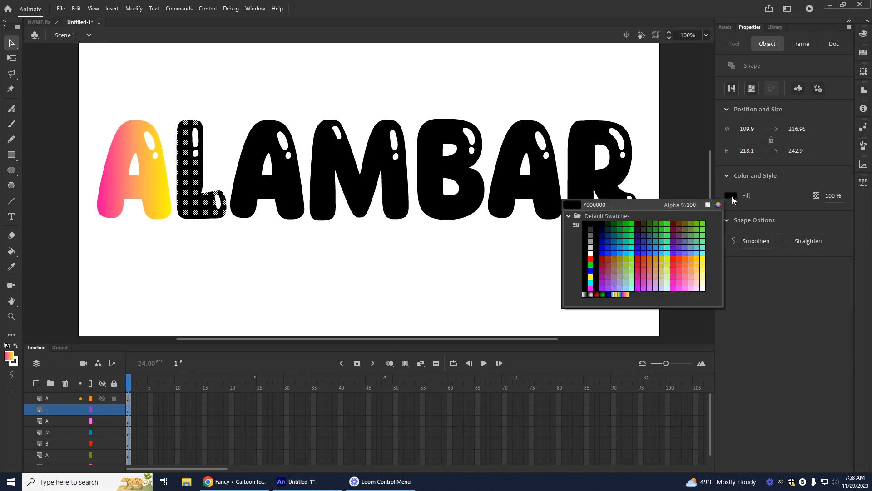
left_click(630, 292)
left_click(290, 207)
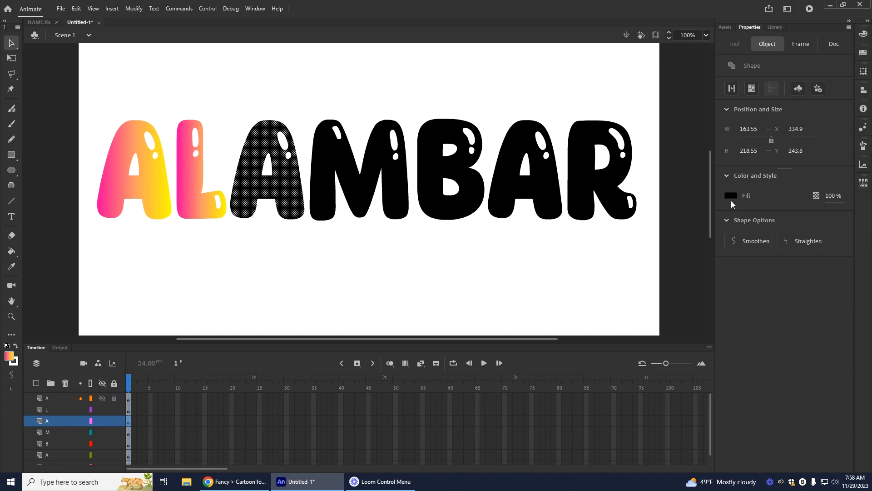
left_click(731, 195)
left_click(631, 292)
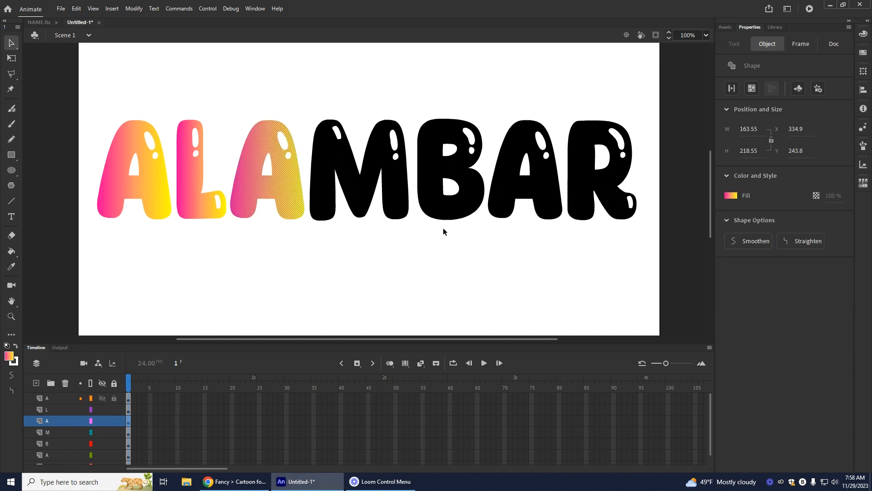
Fill the letters M and B with the saved pink-to-yellow gradient swatch
left_click(407, 213)
left_click(731, 196)
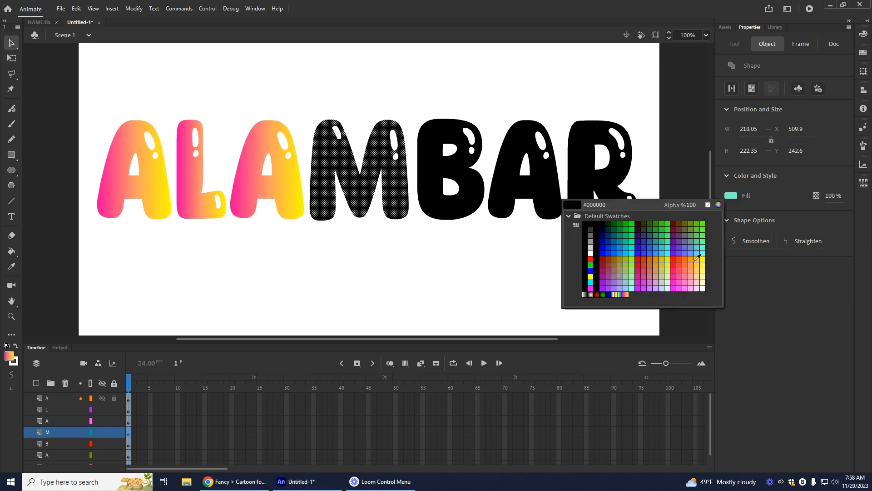
left_click(630, 291)
left_click(478, 203)
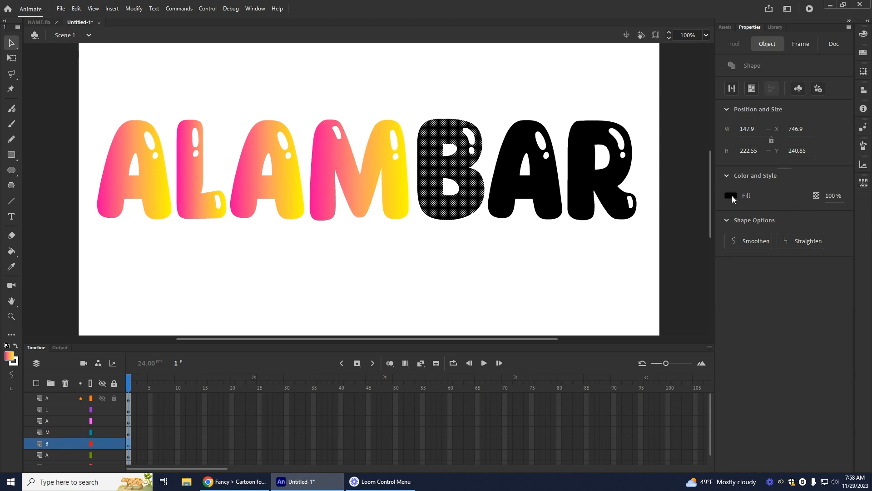
left_click(731, 196)
left_click(631, 291)
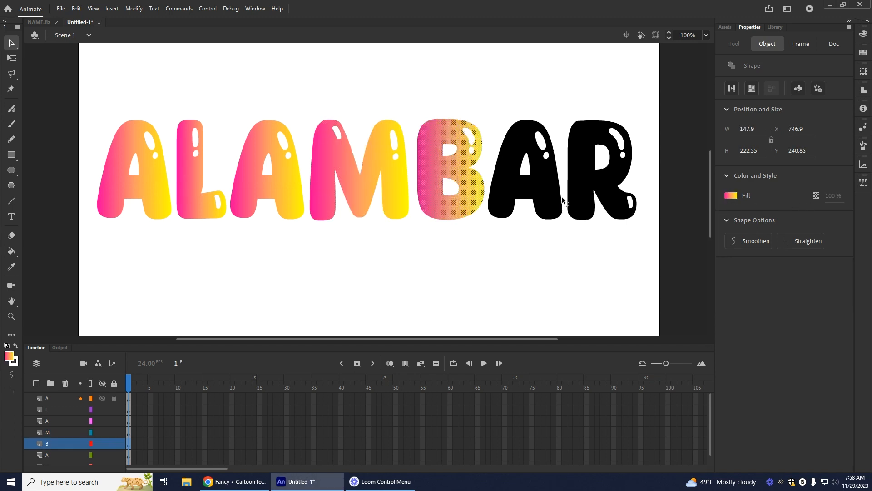
Fill the sixth letter A and the final R with the saved gradient swatch, then deselect
left_click(562, 198)
left_click(731, 196)
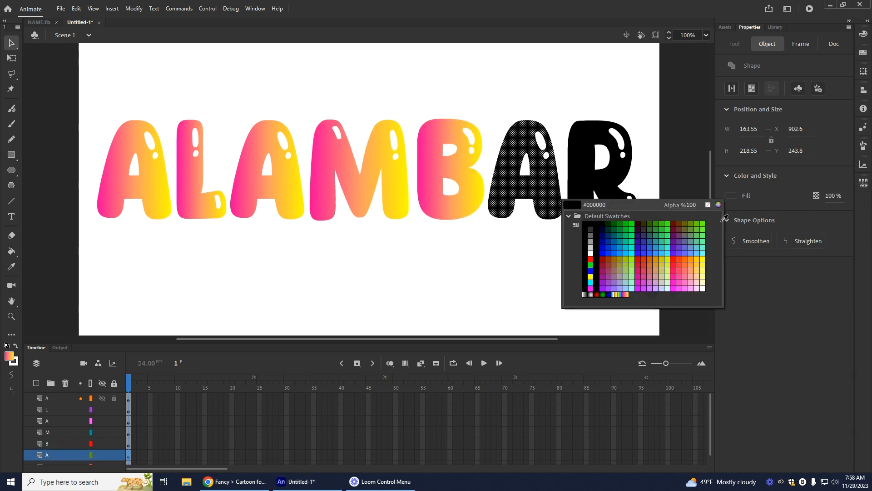
left_click(630, 292)
left_click(604, 181)
left_click(732, 195)
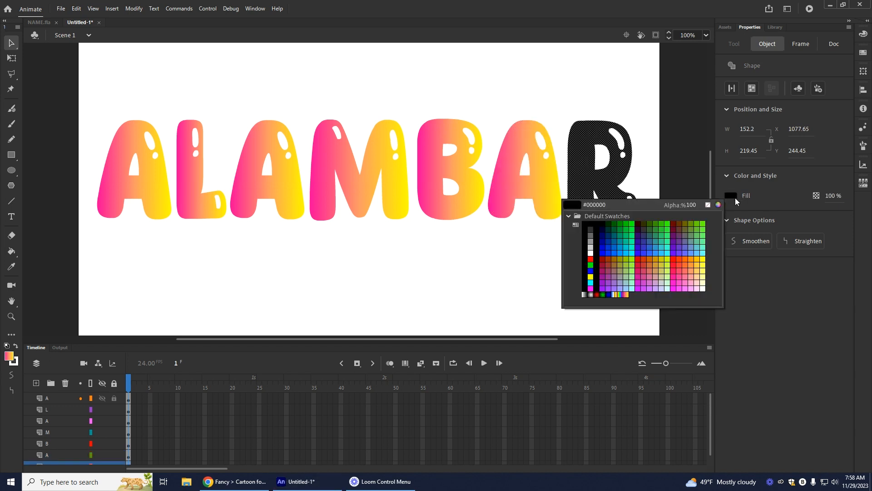
left_click(630, 293)
left_click(602, 290)
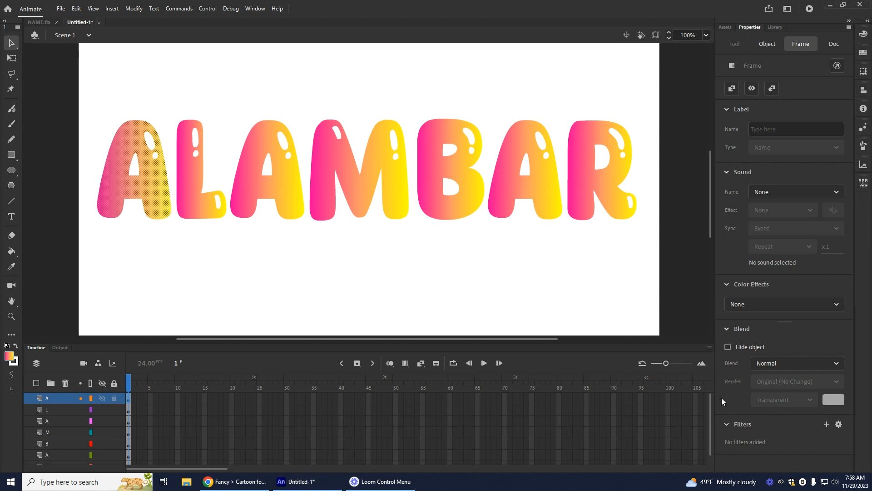
Add a Drop Shadow filter to the frame on the first letter's layer
left_click(727, 425)
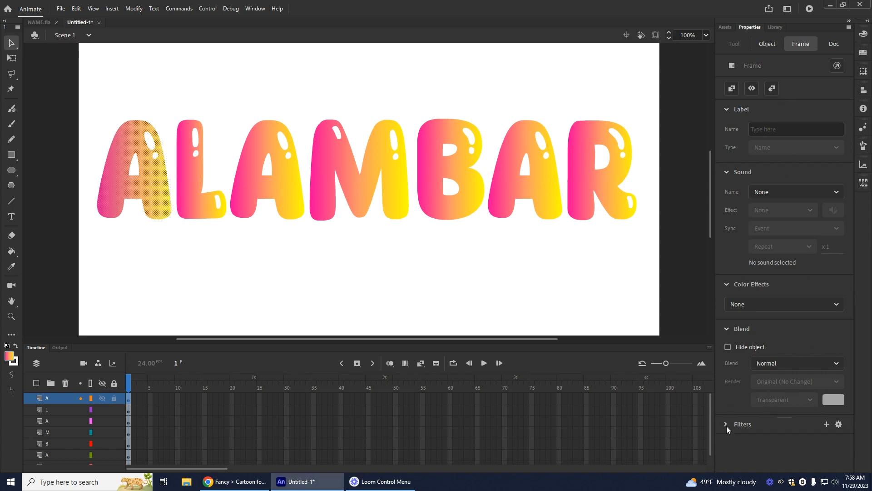
left_click(726, 424)
left_click(826, 424)
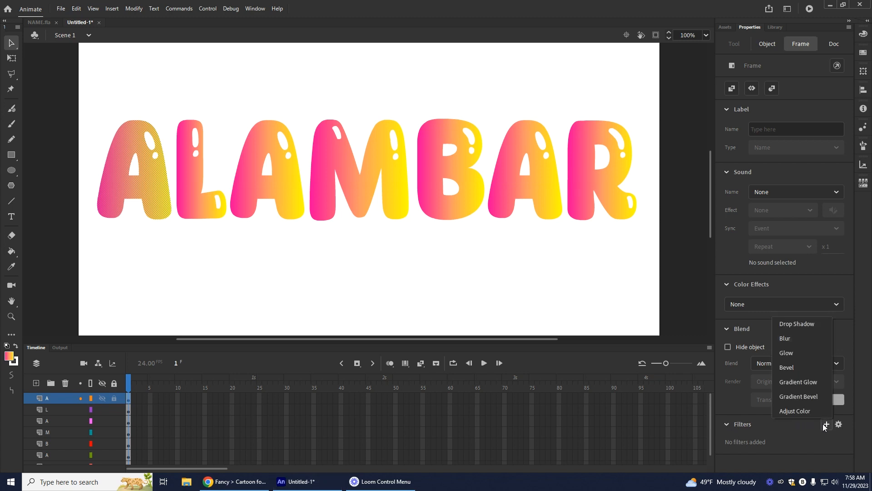
left_click(815, 323)
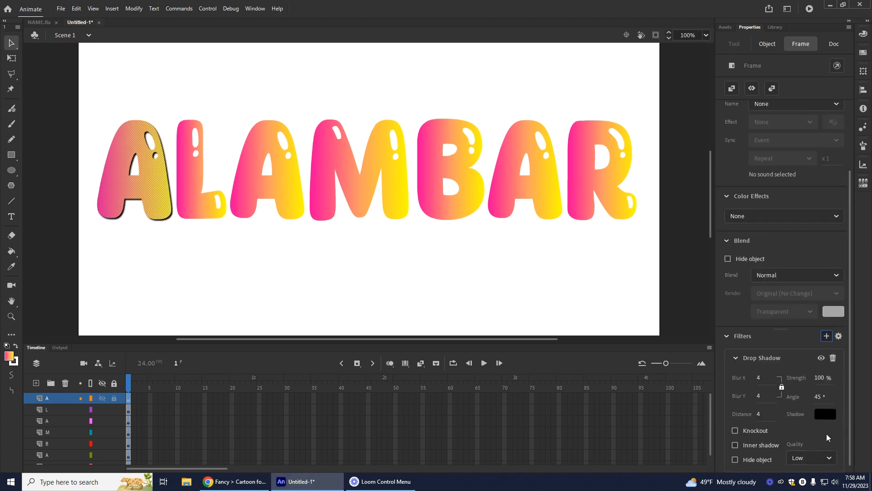
scroll(790, 384, "down", 1)
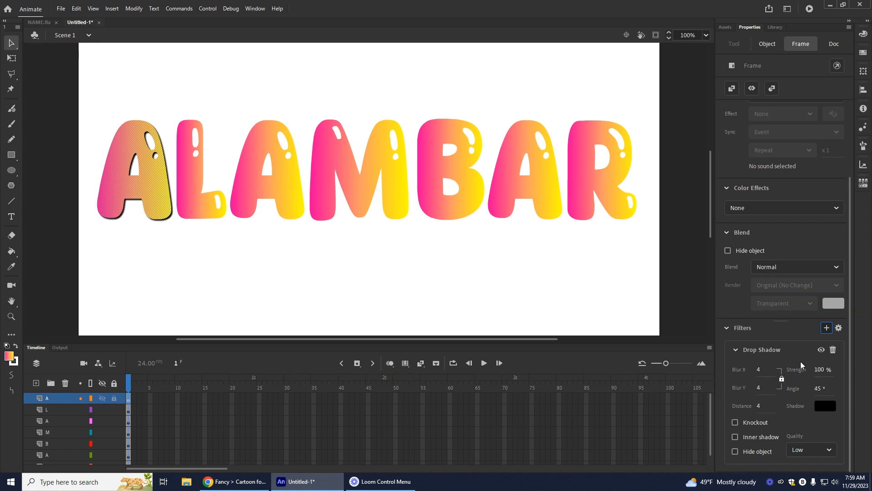
Add a Bevel filter to the first letter's frame and deselect the letter
scroll(801, 366, "up", 3)
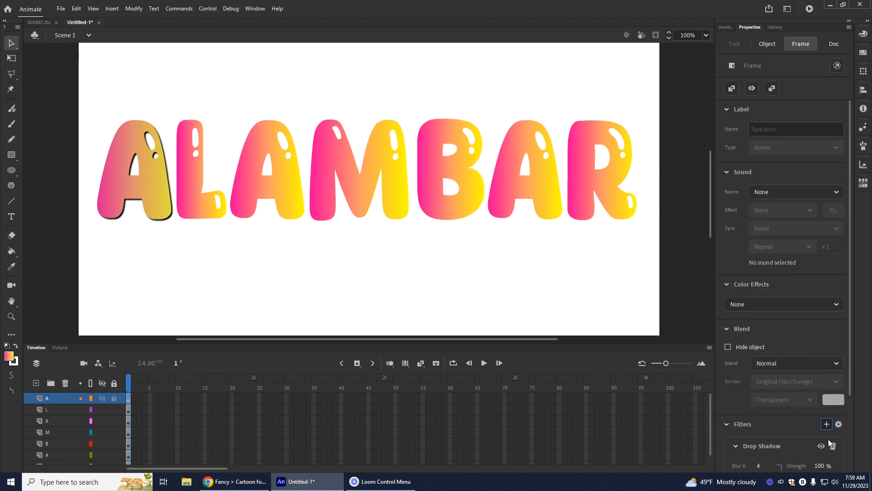
left_click(827, 424)
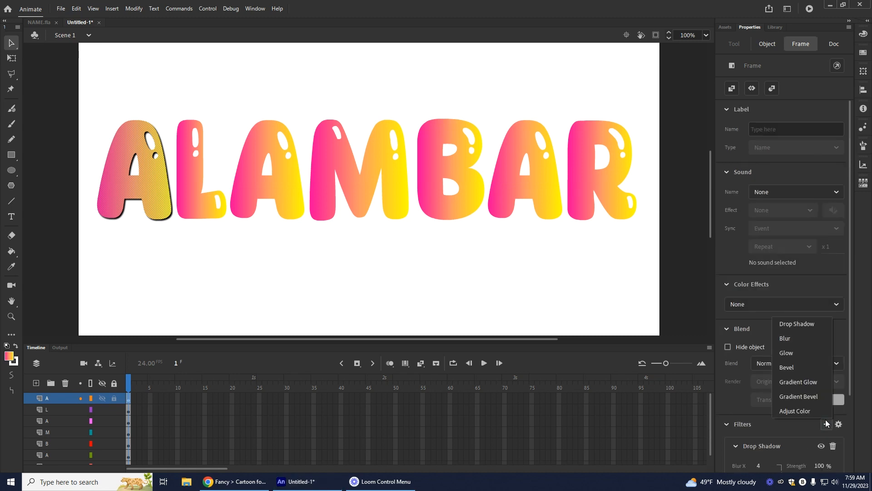
left_click(799, 366)
left_click(336, 293)
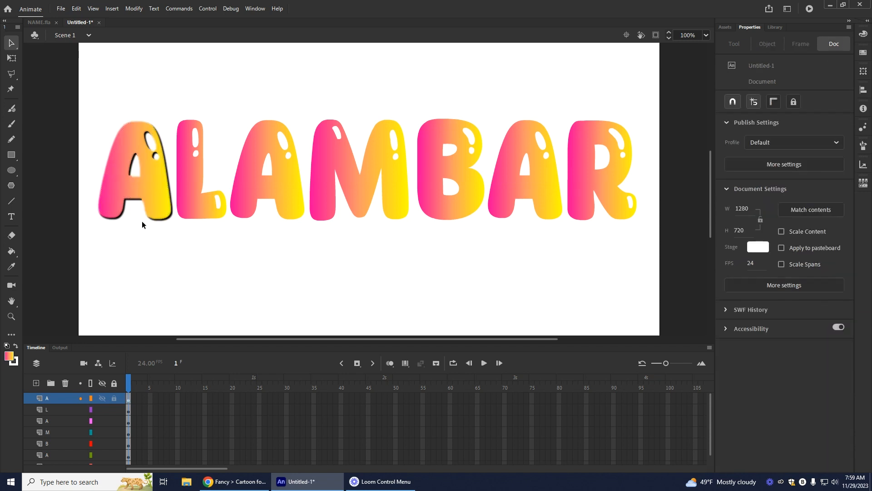
Turn off the Bevel filter on the first letter A's frame and deselect the letter
left_click(706, 35)
left_click(717, 149)
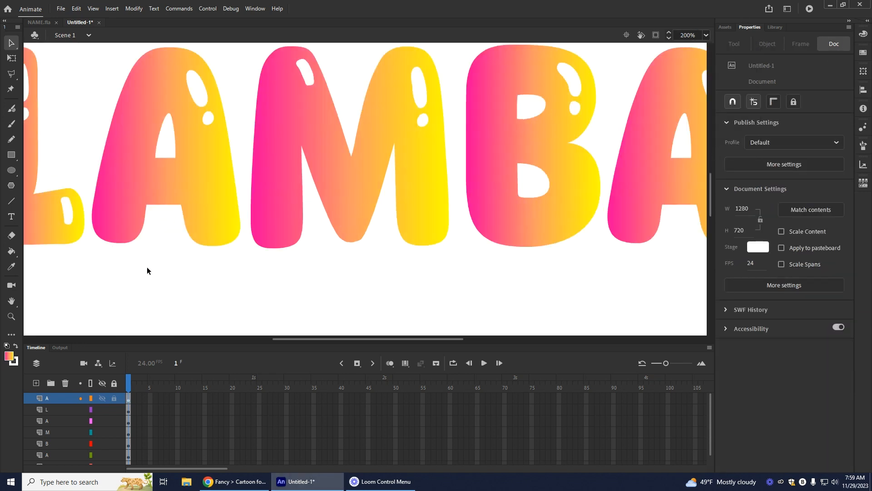
left_click_drag(131, 286, 415, 291)
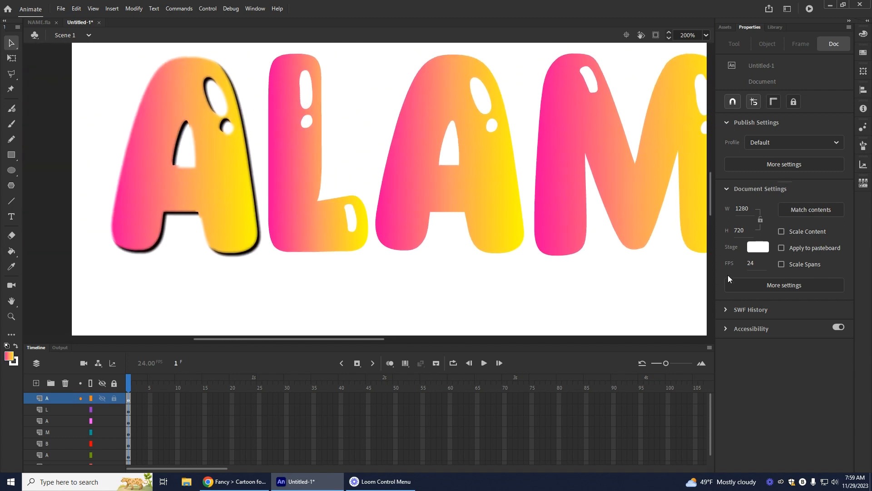
left_click(195, 157)
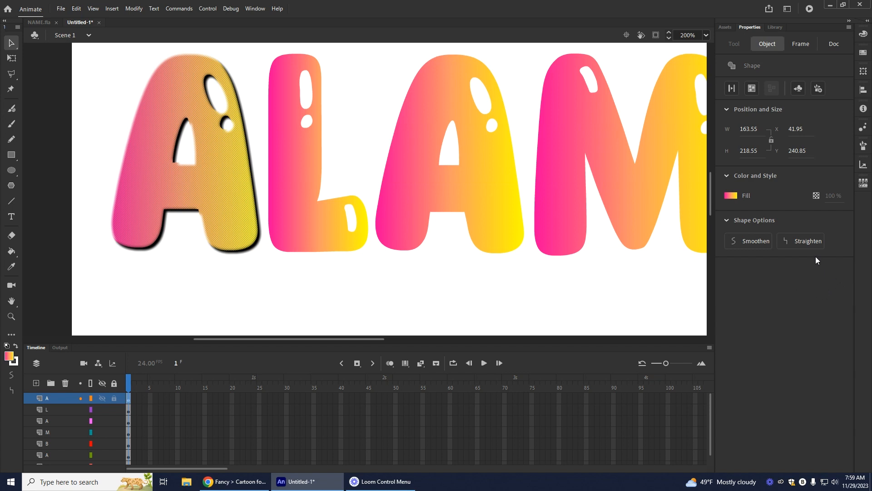
left_click(804, 46)
scroll(803, 279, "down", 5)
left_click(821, 350)
left_click(418, 300)
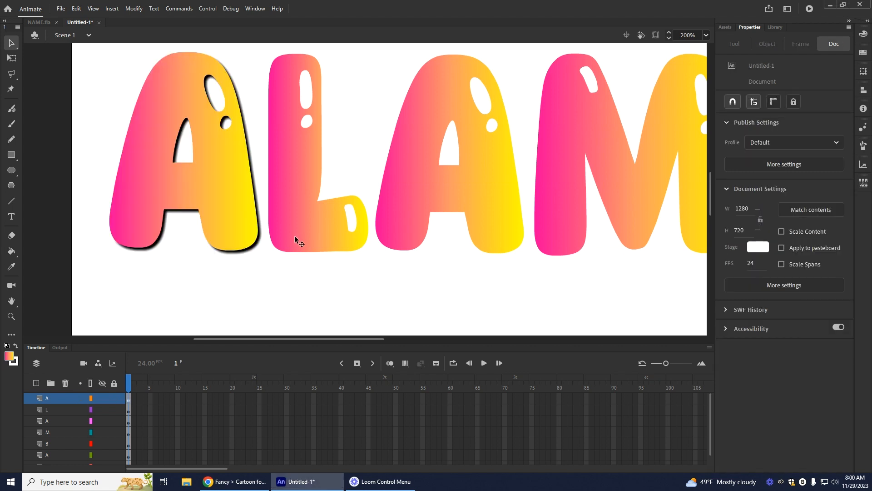
Add a Drop Shadow filter to the frames of the letter L and the third letter A
left_click(294, 235)
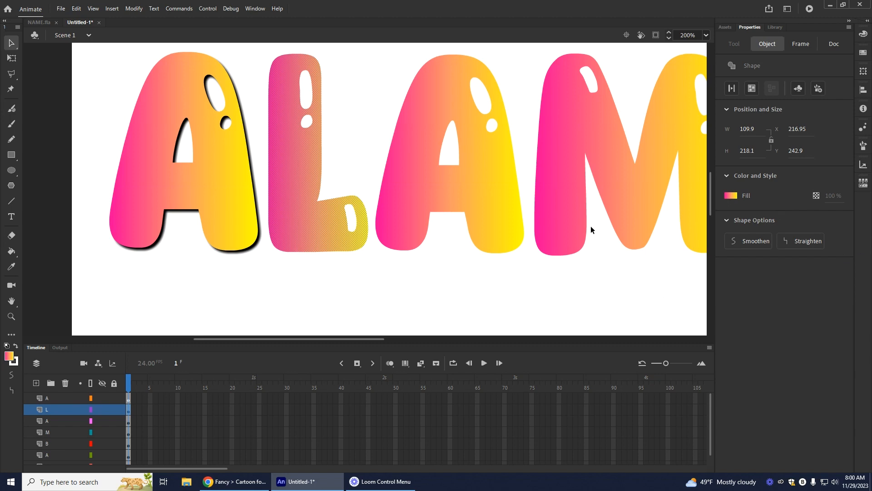
left_click(795, 46)
left_click(826, 425)
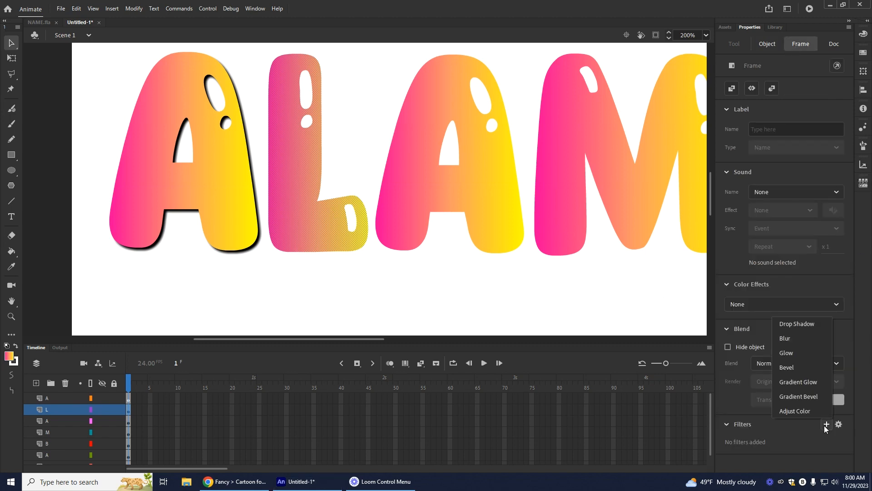
left_click(806, 328)
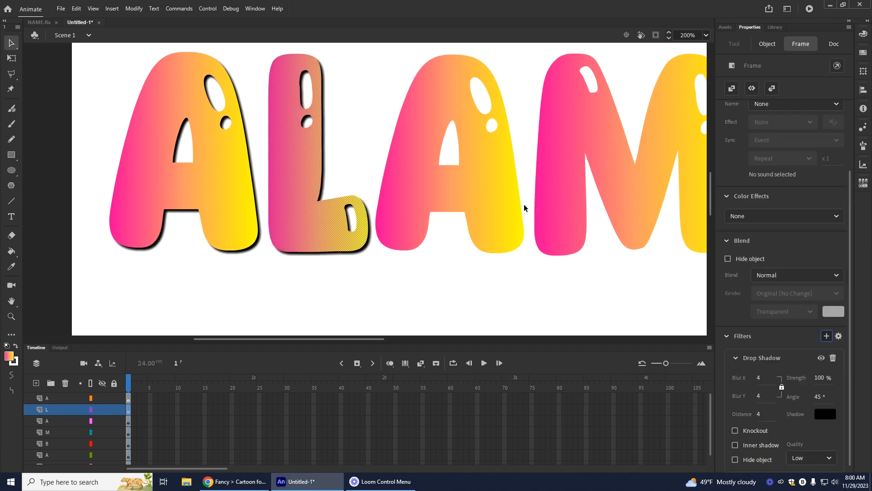
left_click(511, 227)
left_click(801, 44)
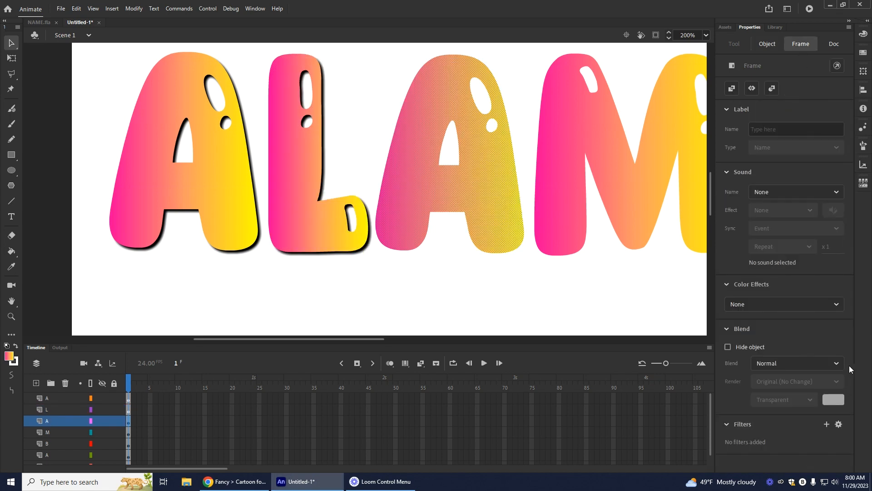
left_click(826, 424)
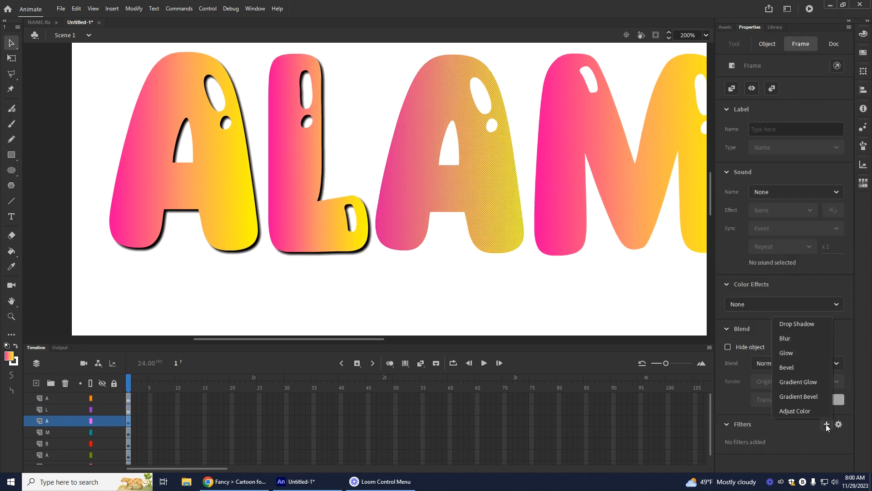
left_click(798, 329)
Add a Drop Shadow filter to the frame of the letter M
left_click(623, 202)
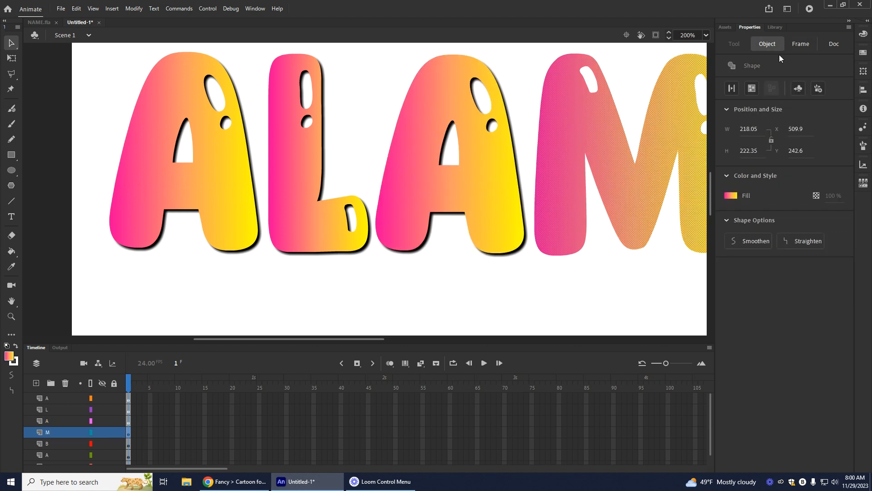
left_click(801, 46)
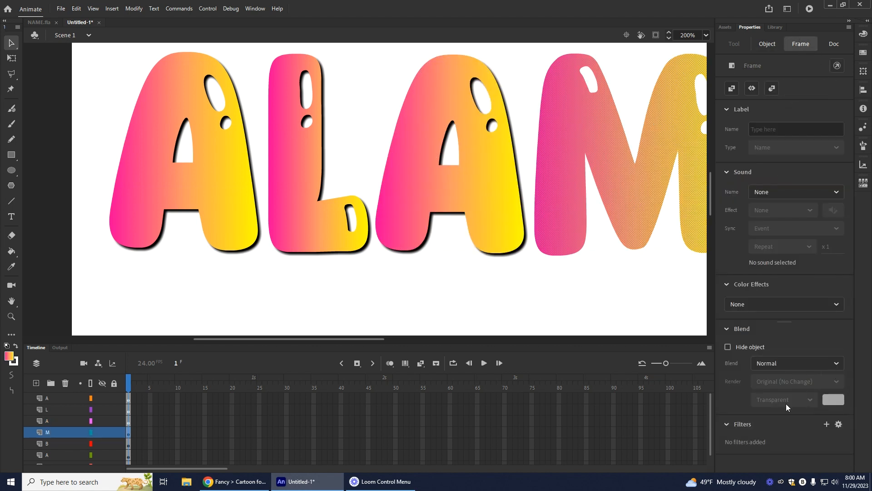
left_click(827, 425)
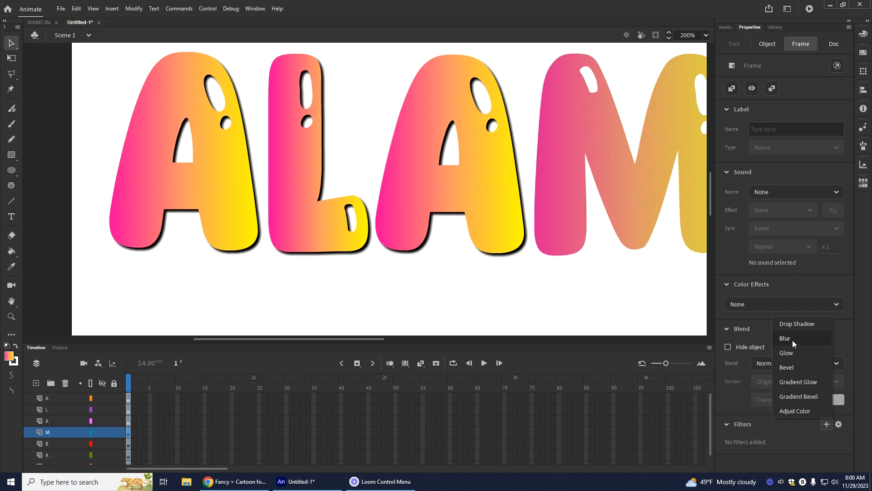
left_click(797, 323)
Set the letter B's frame blend mode to Multiply and add a Drop Shadow filter to it
left_click_drag(356, 343, 472, 343)
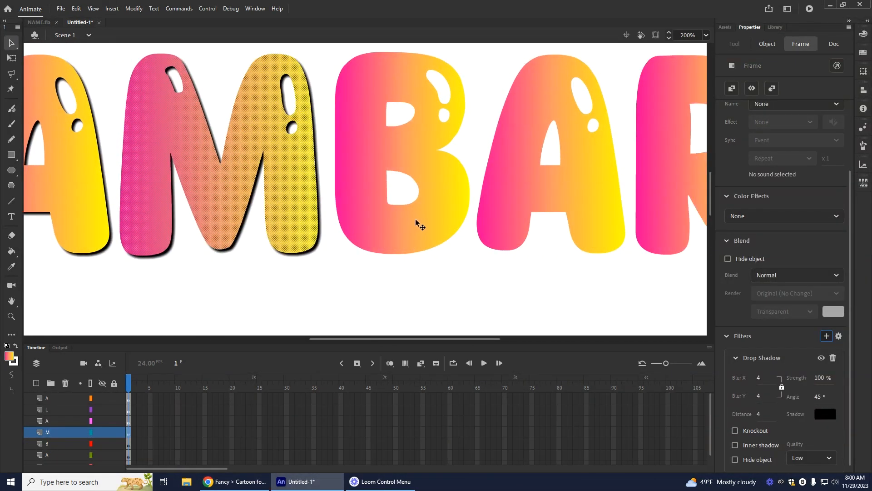
left_click(469, 227)
left_click(801, 44)
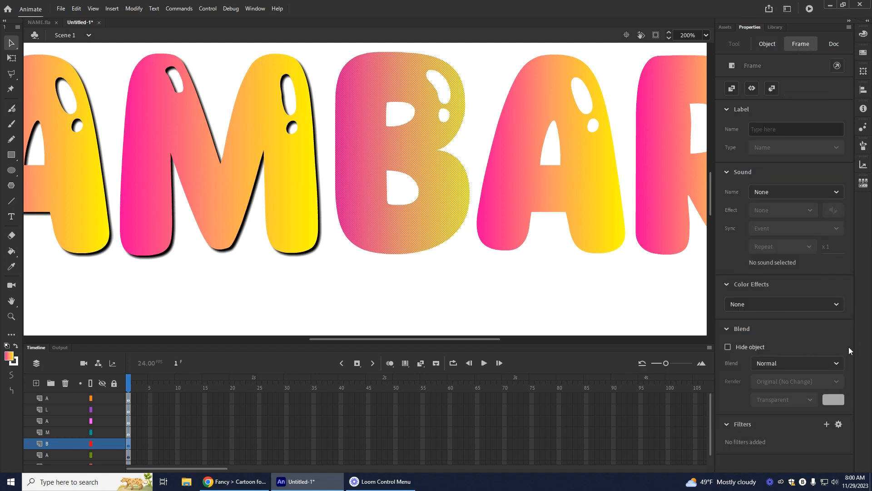
left_click(772, 363)
left_click(754, 419)
left_click(826, 424)
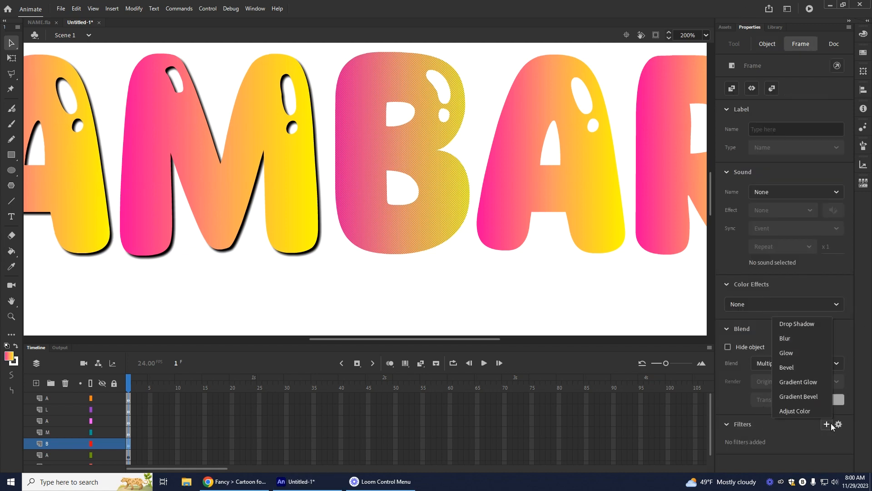
left_click(791, 324)
Add a Drop Shadow filter to the frame of the sixth letter A
left_click(582, 214)
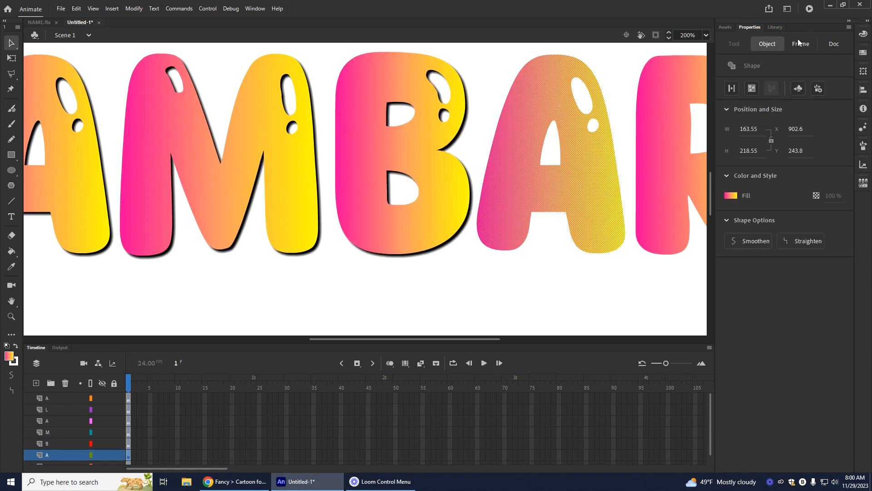
left_click(797, 45)
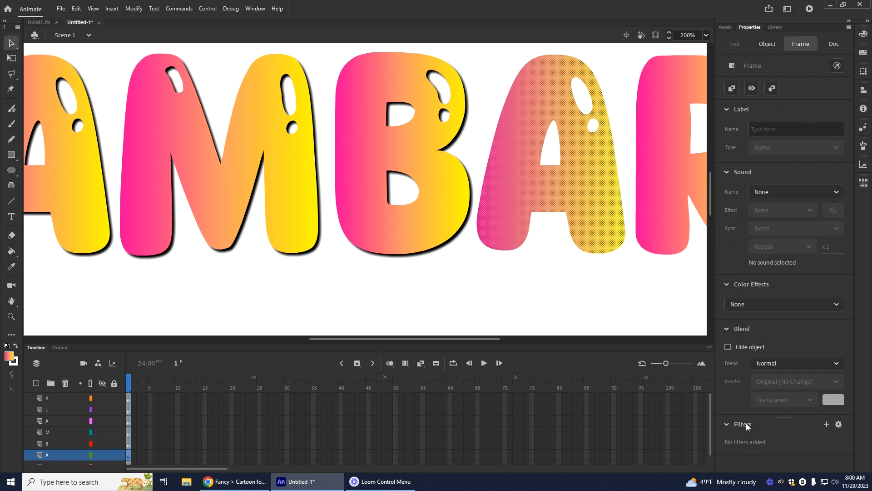
left_click(827, 424)
left_click(791, 324)
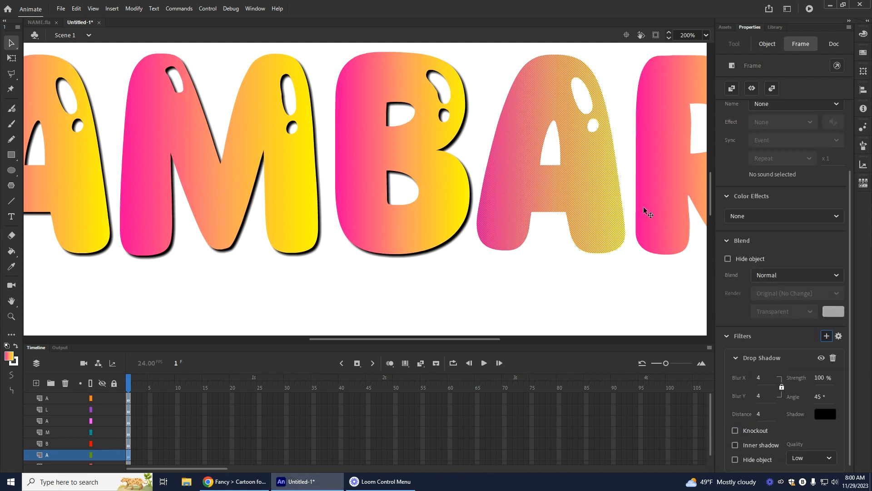
Add a Drop Shadow filter to the frame of the final letter R
left_click(605, 205)
left_click(664, 177)
left_click_drag(461, 337, 522, 337)
left_click(805, 44)
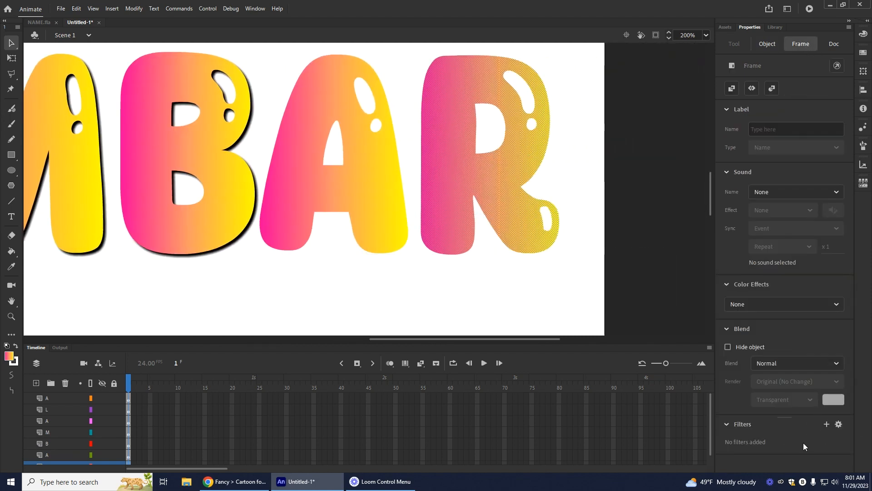
left_click(732, 424)
left_click(827, 424)
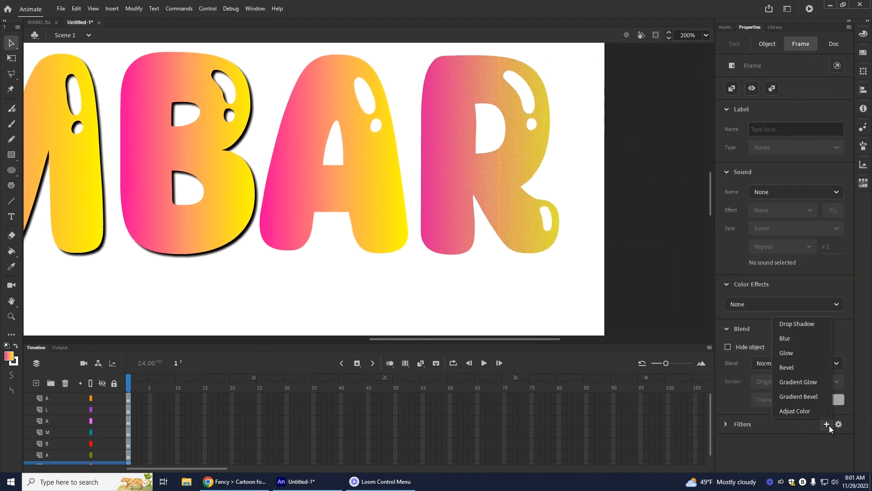
left_click(800, 324)
Check the filters applied to the sixth letter A's frame and deselect the letter
left_click(352, 189)
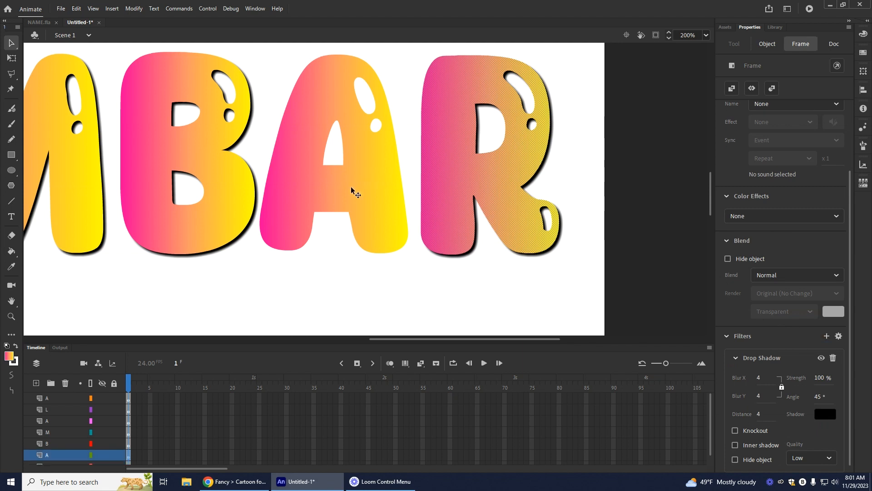
left_click(796, 48)
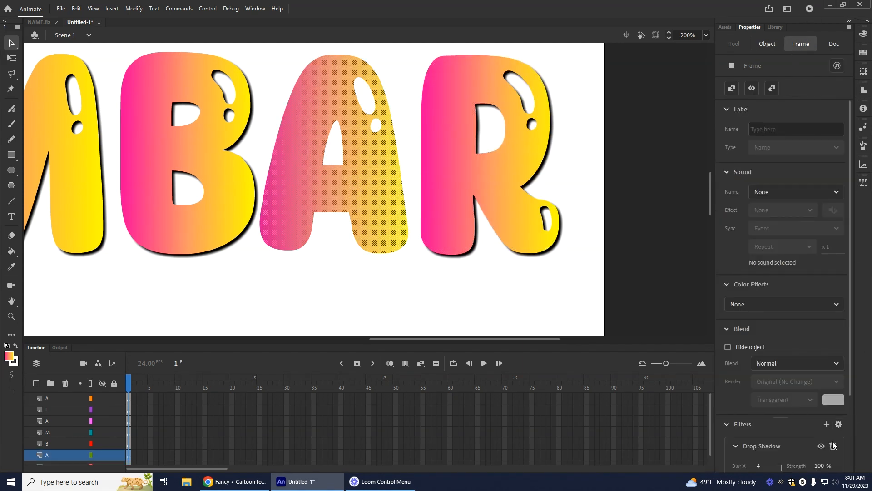
left_click(827, 424)
scroll(765, 325, "down", 3)
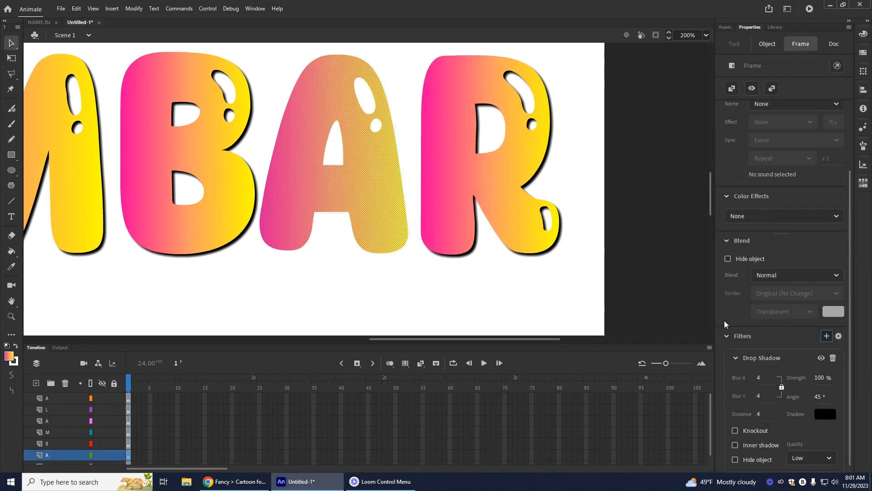
left_click(519, 308)
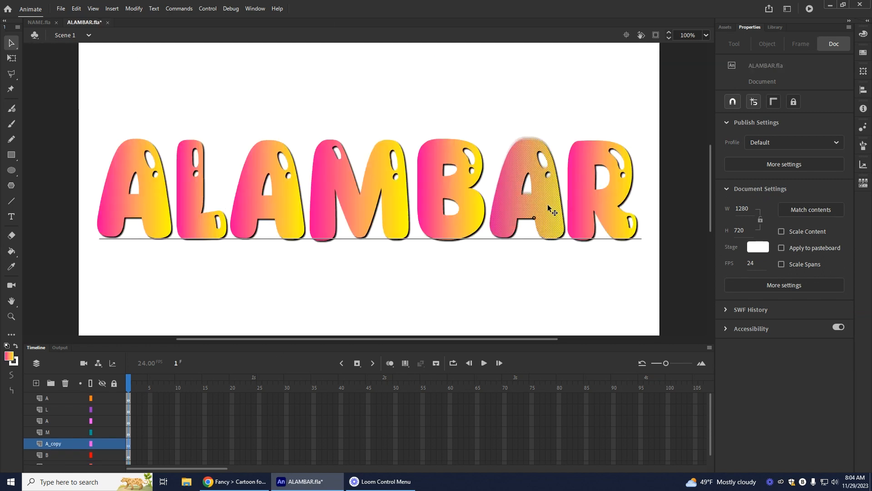
Show the rulers and place a horizontal guide just below the bottom edge of the letters
left_click(531, 195)
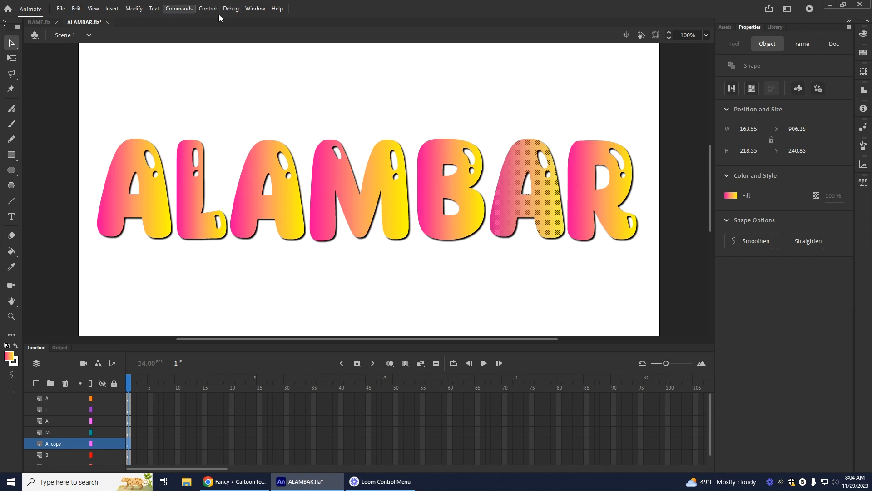
left_click(101, 12)
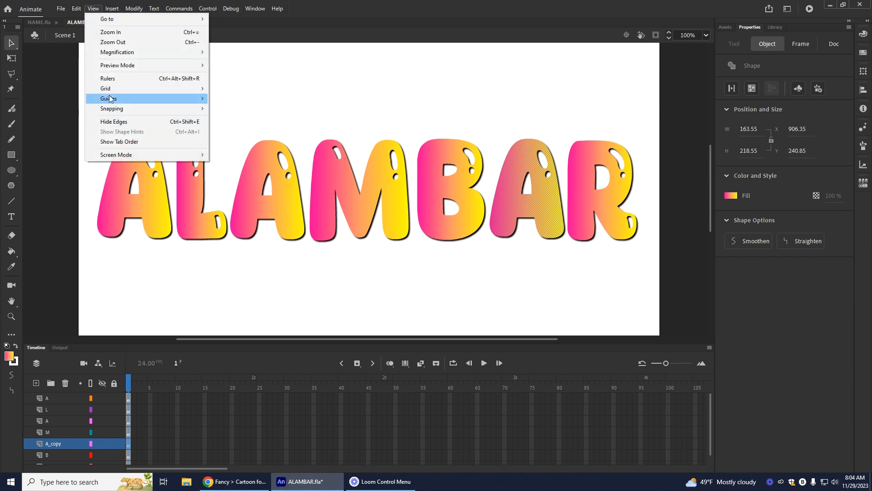
left_click(175, 79)
left_click_drag(339, 47, 350, 249)
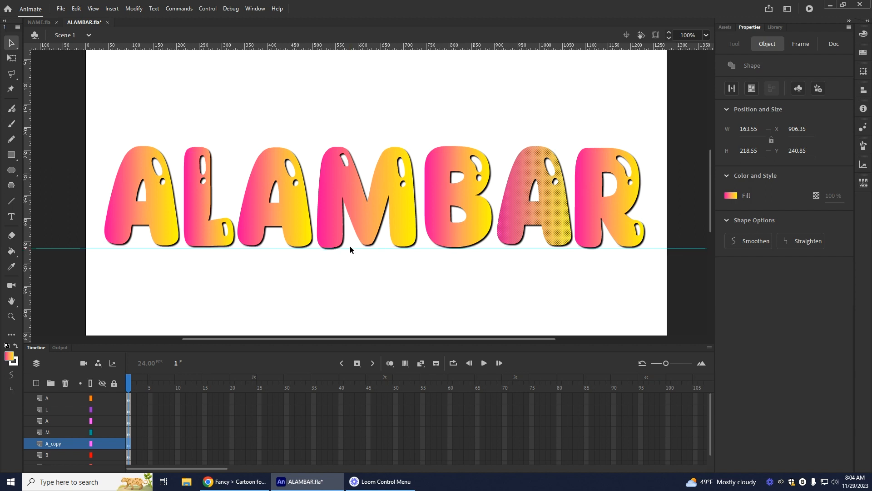
Reposition the sixth letter A at X 901.35, Y 244.85 to line it up with the other letters along the guide
left_click_drag(560, 227, 557, 229)
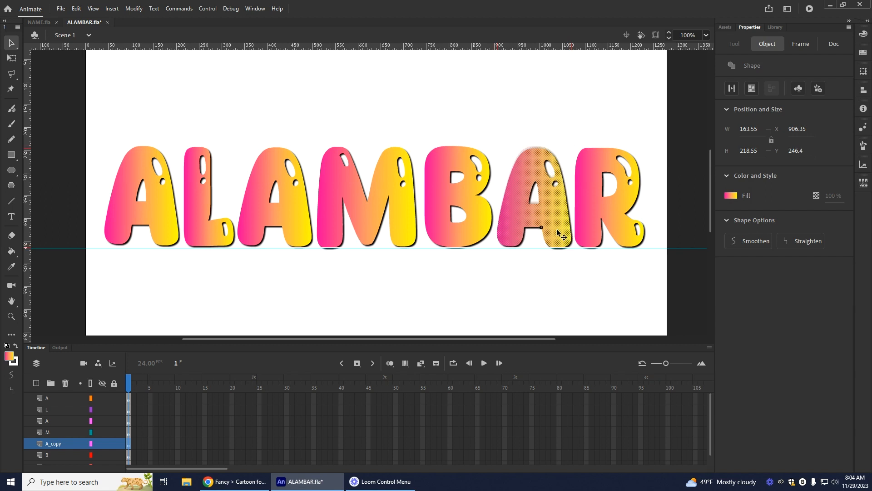
key("ctrl+z")
left_click(706, 36)
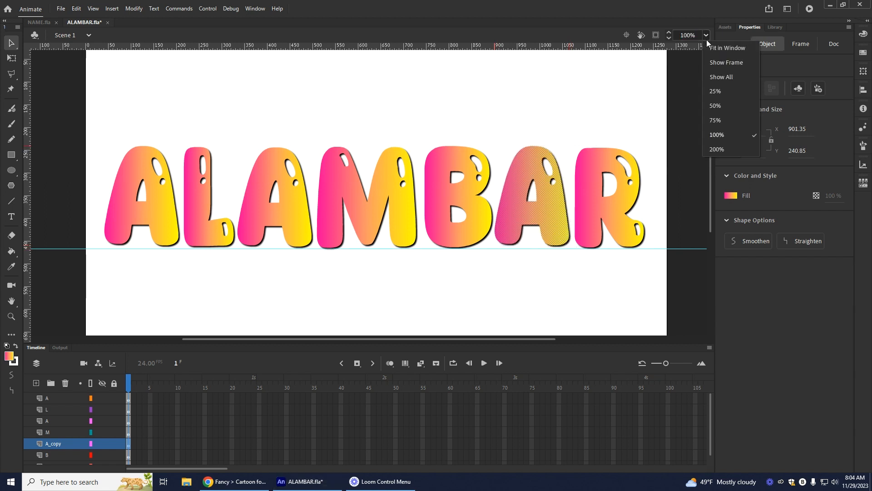
left_click(722, 148)
left_click_drag(434, 267, 435, 271)
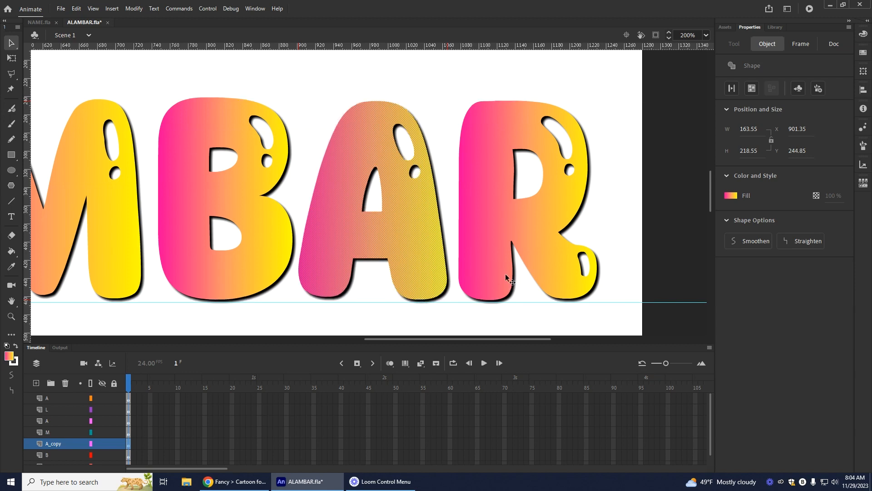
Check the letters' bottom edges against the horizontal guide and remove the guide
scroll(436, 340, "left", 5)
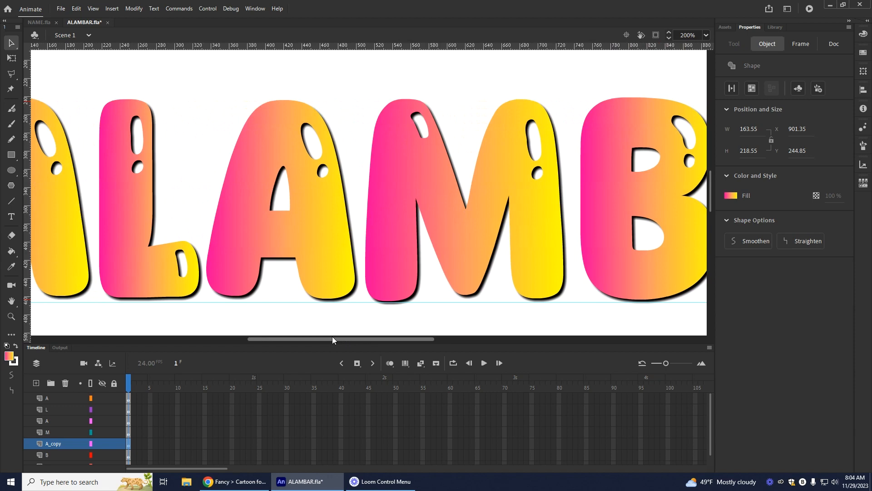
left_click_drag(355, 341, 334, 341)
left_click_drag(340, 302, 340, 302)
left_click(188, 284)
left_click_drag(368, 340, 451, 340)
left_click_drag(670, 293, 669, 291)
left_click_drag(525, 302, 522, 47)
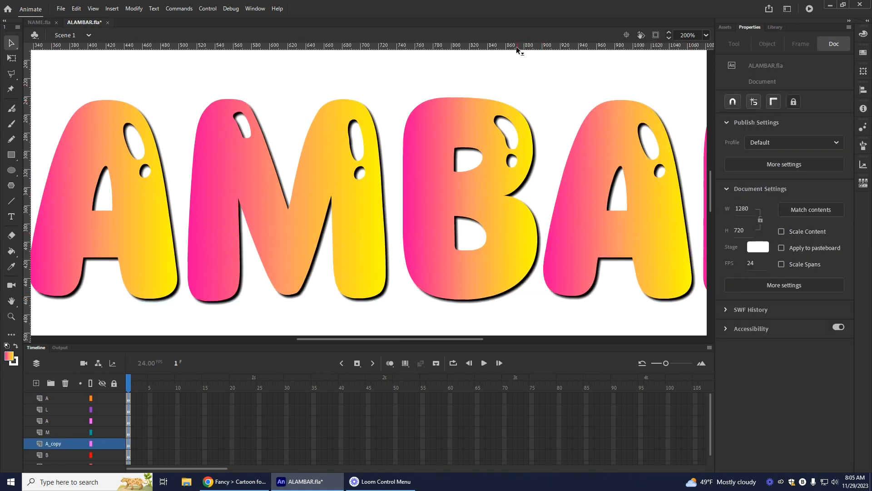
Fit the stage in view and move all seven letters above the stage to X 41.95, Y -269.95
left_click(706, 35)
left_click(726, 42)
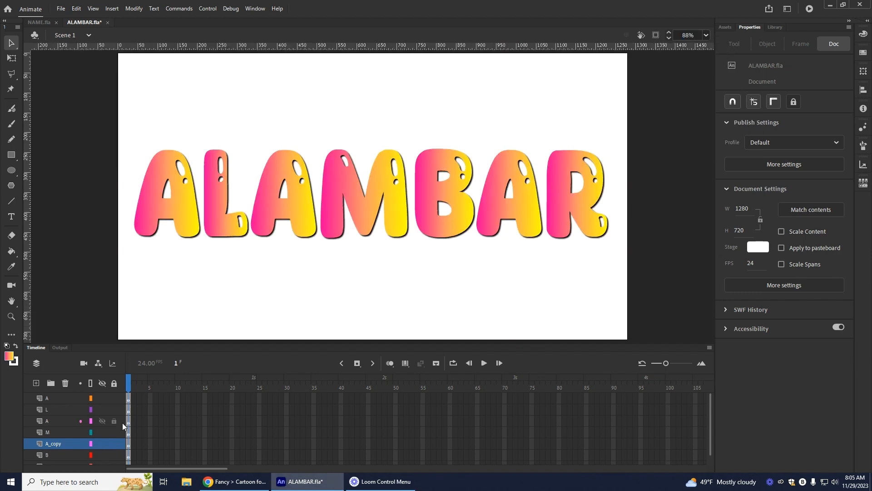
left_click_drag(127, 103, 675, 320)
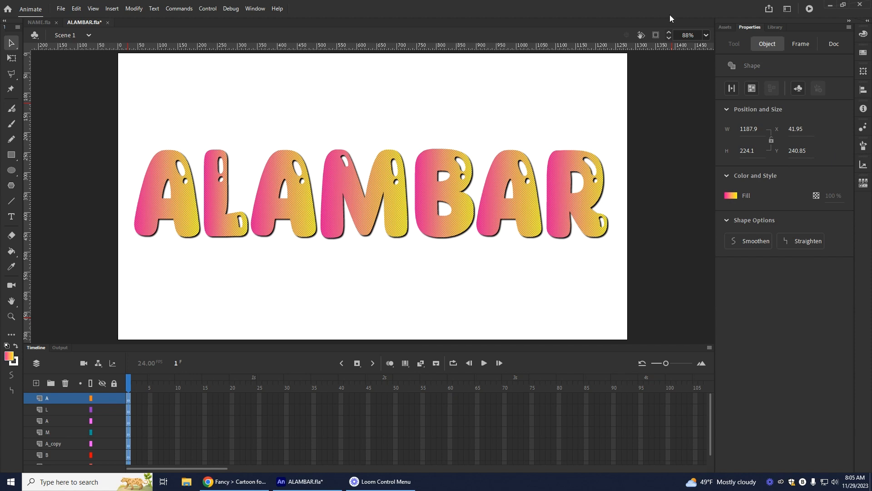
left_click(669, 37)
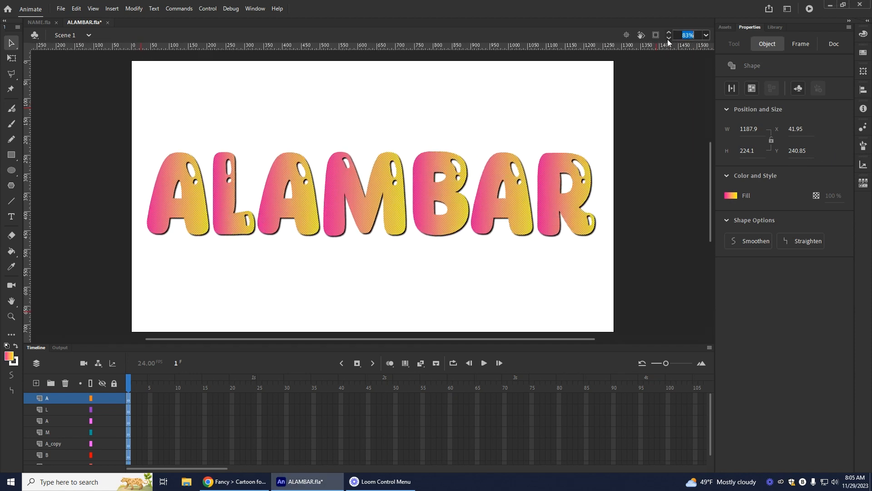
scroll(655, 173, "up", 2)
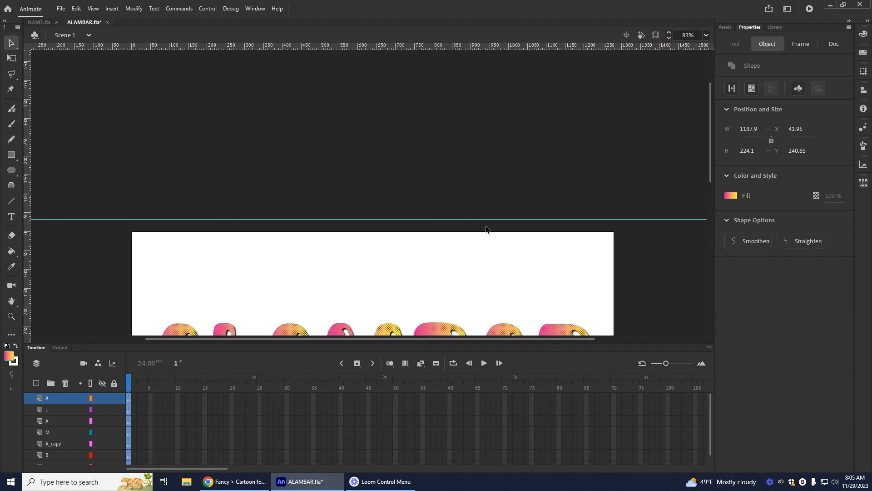
scroll(484, 230, "down", 1)
left_click_drag(390, 266, 385, 86)
left_click_drag(407, 135, 410, 46)
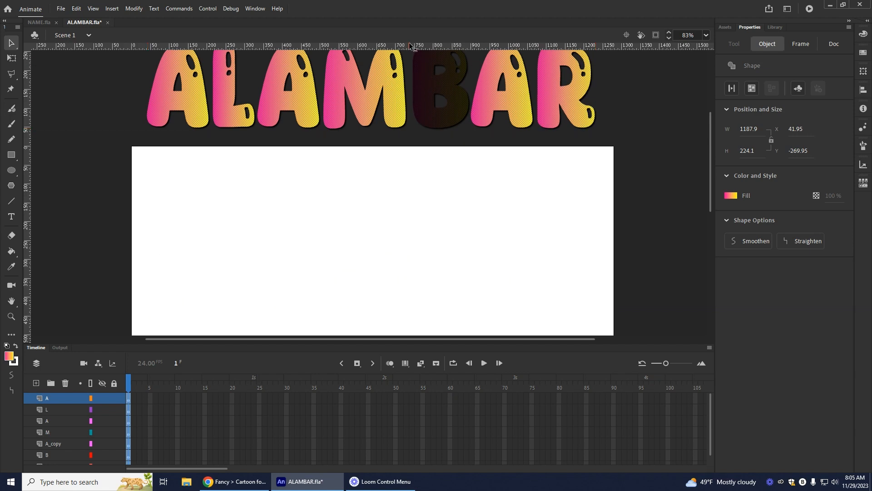
scroll(623, 188, "up", 2)
left_click(152, 249)
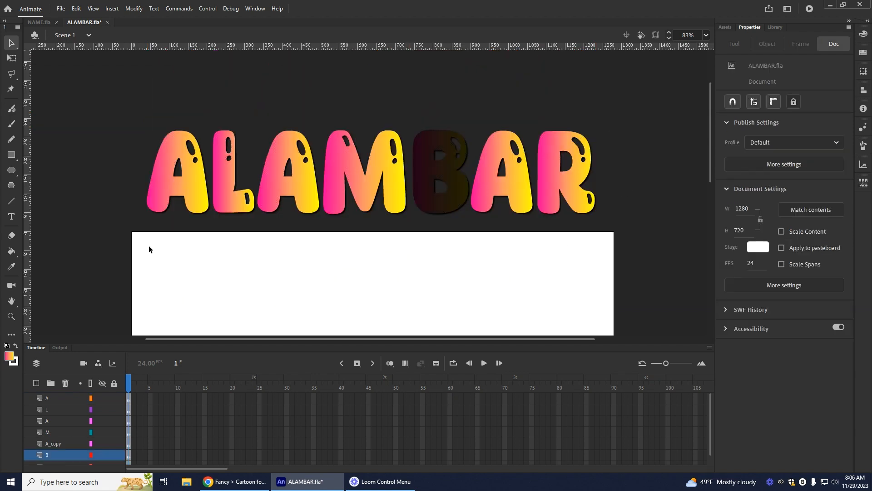
scroll(174, 246, "down", 4)
scroll(174, 247, "up", 4)
left_click_drag(123, 99, 627, 225)
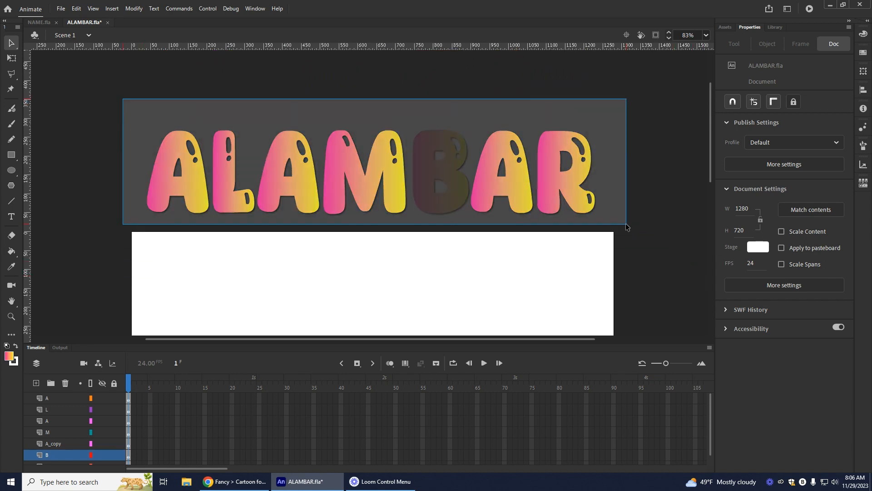
left_click_drag(627, 227, 627, 226)
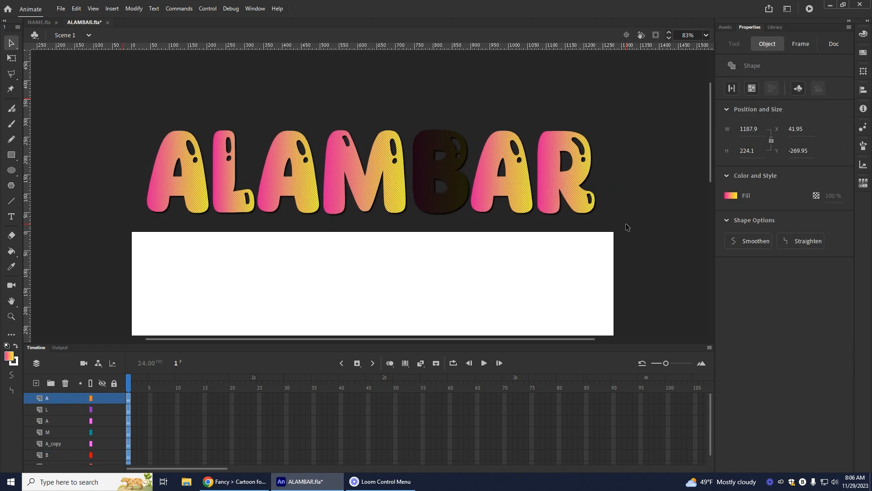
left_click(68, 256)
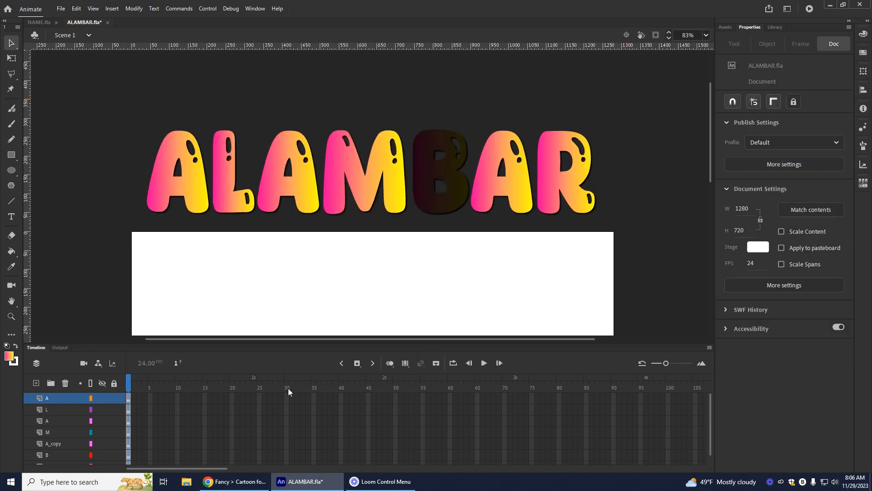
Insert keyframes at frame 10 on all seven letter layers
left_click(179, 400)
left_click_drag(666, 363, 670, 363)
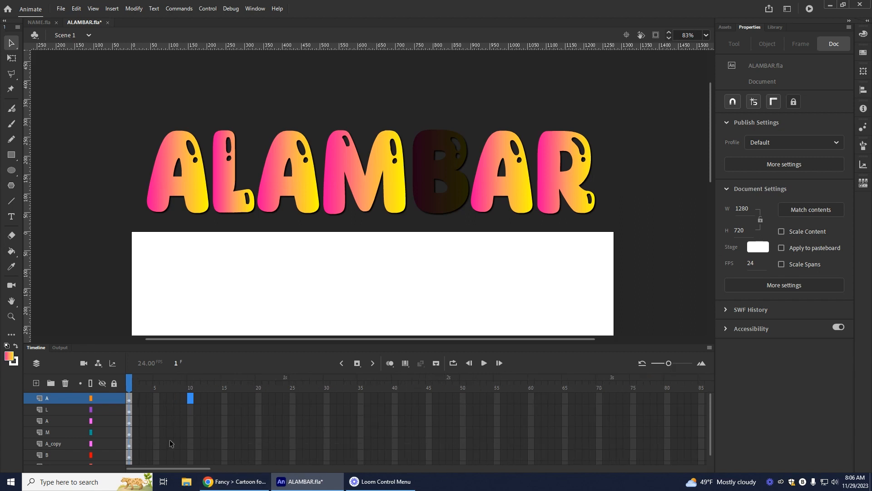
scroll(170, 442, "down", 1)
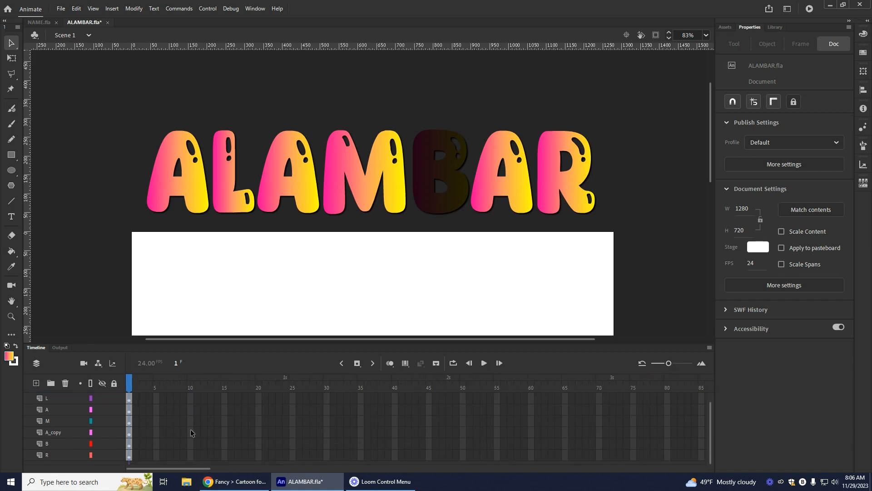
left_click(190, 456, "shift")
scroll(190, 454, "up", 1)
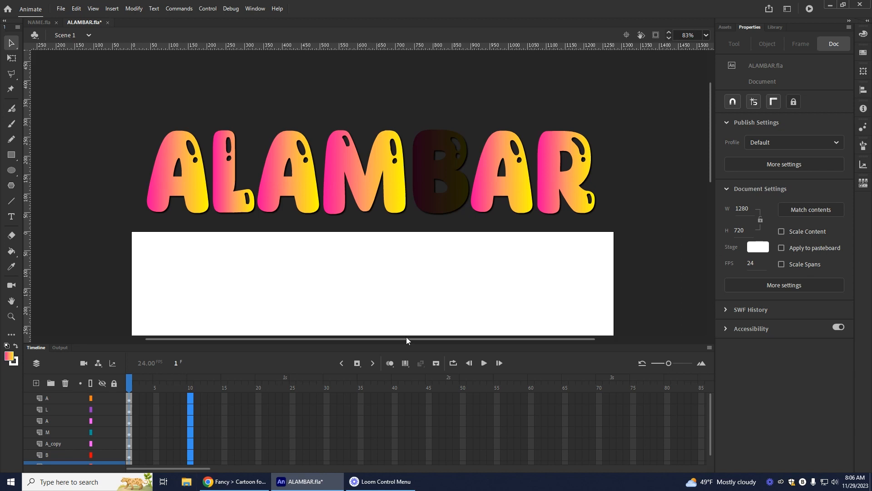
left_click(359, 364)
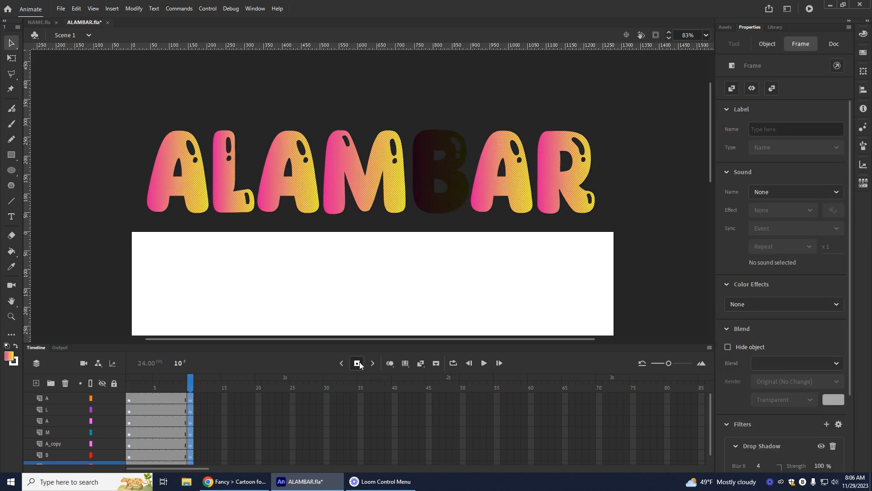
Select all the letters at frame 10 and place a horizontal guide across the lower part of the stage at about 580 px
left_click(376, 214)
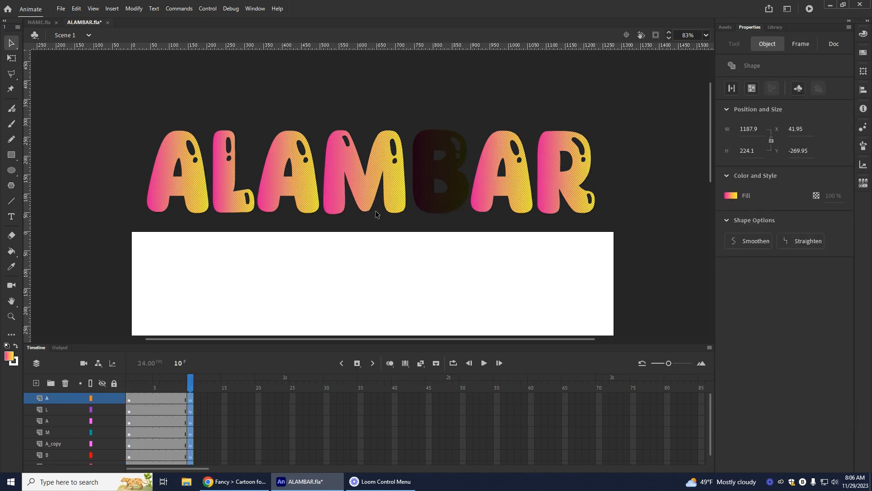
scroll(375, 212, "down", 3)
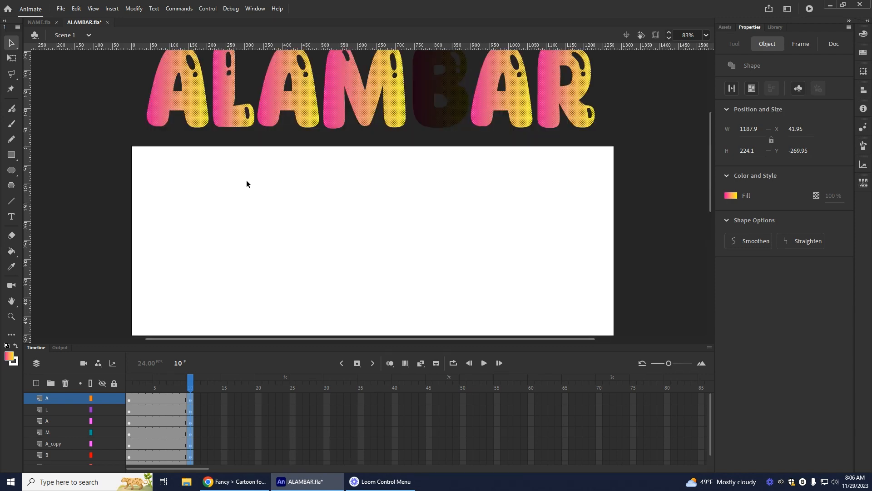
scroll(247, 185, "up", 6)
left_click_drag(104, 184, 705, 336)
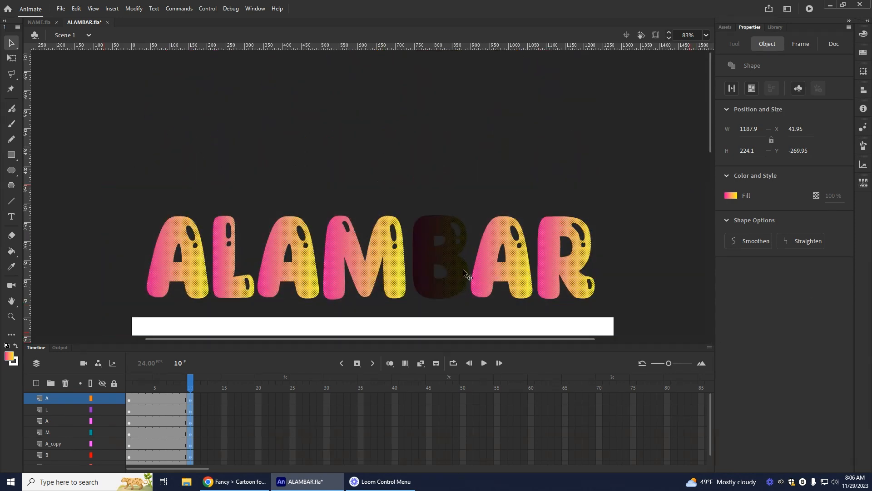
scroll(463, 268, "down", 6)
scroll(379, 100, "down", 3)
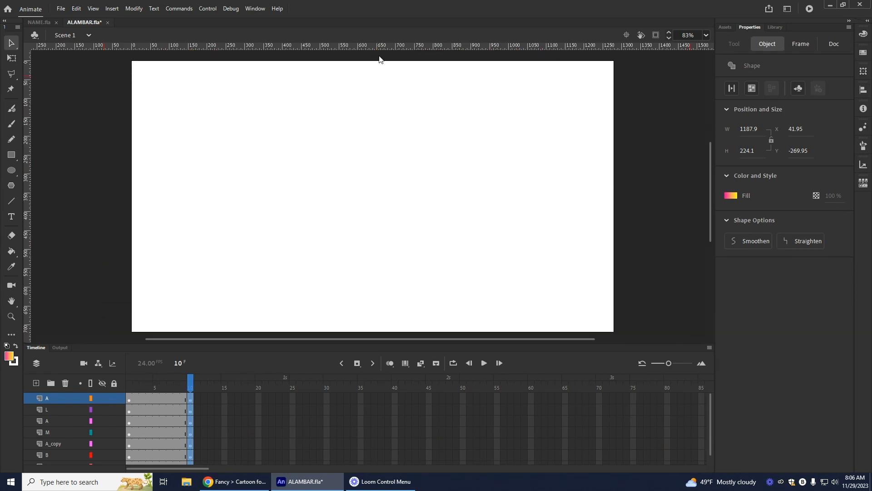
left_click_drag(383, 47, 380, 279)
Move all the letters at frame 10 down onto the guide at X 54, Y 357.7
scroll(389, 110, "up", 3)
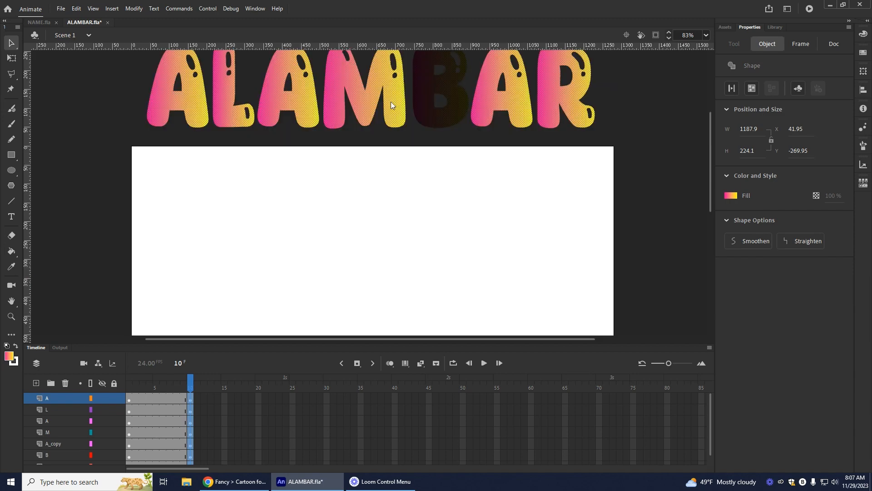
left_click_drag(392, 198, 395, 251)
scroll(394, 241, "down", 6)
left_click_drag(399, 90, 398, 163)
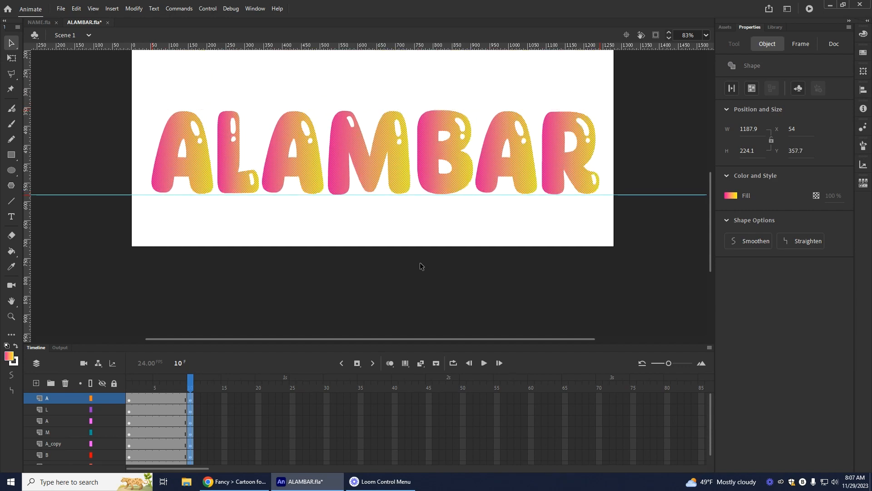
scroll(424, 295, "up", 3)
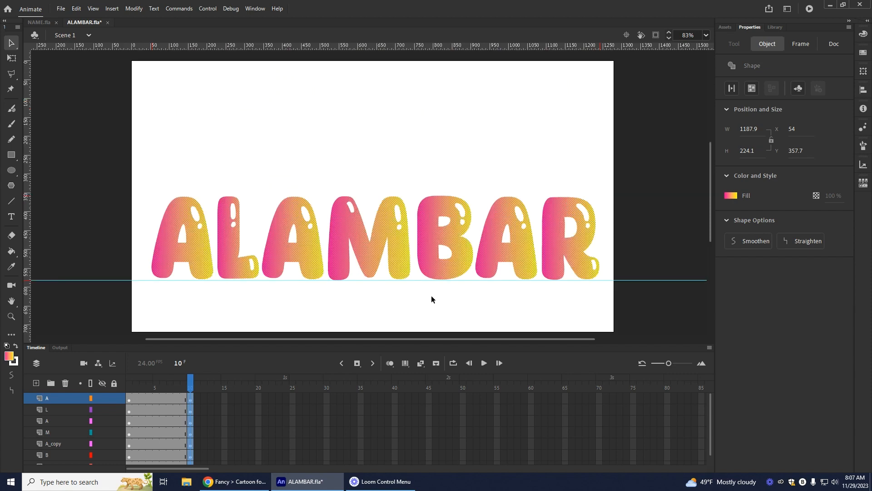
scroll(440, 294, "down", 3)
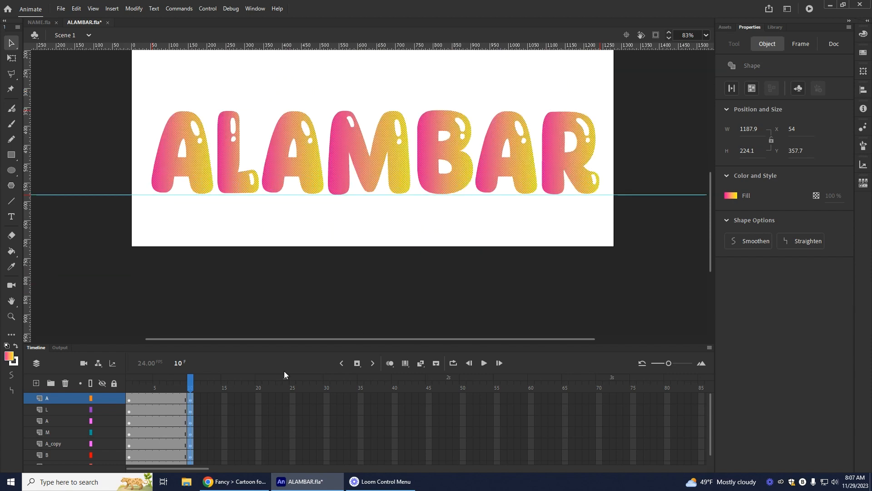
Insert keyframes at frame 15 on all seven letter layers
left_click(224, 398)
left_click_drag(226, 398, 224, 456)
left_click(357, 363)
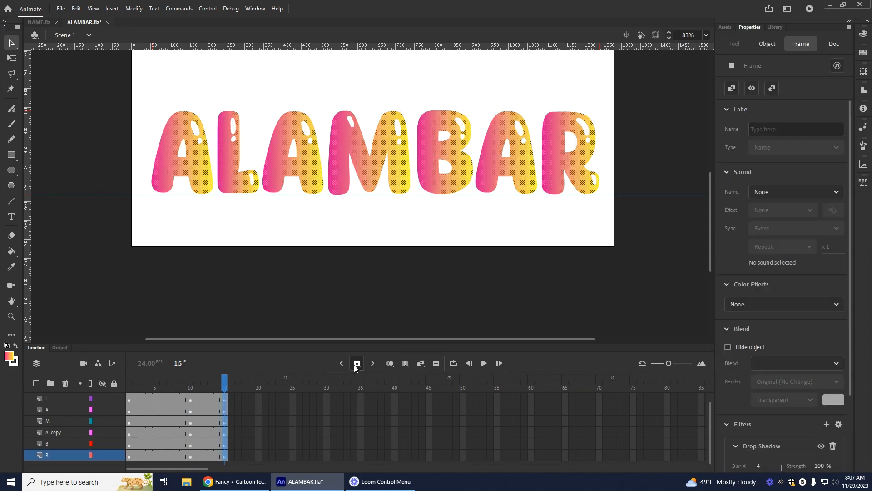
scroll(372, 304, "up", 3)
scroll(373, 304, "down", 3)
scroll(372, 304, "up", 3)
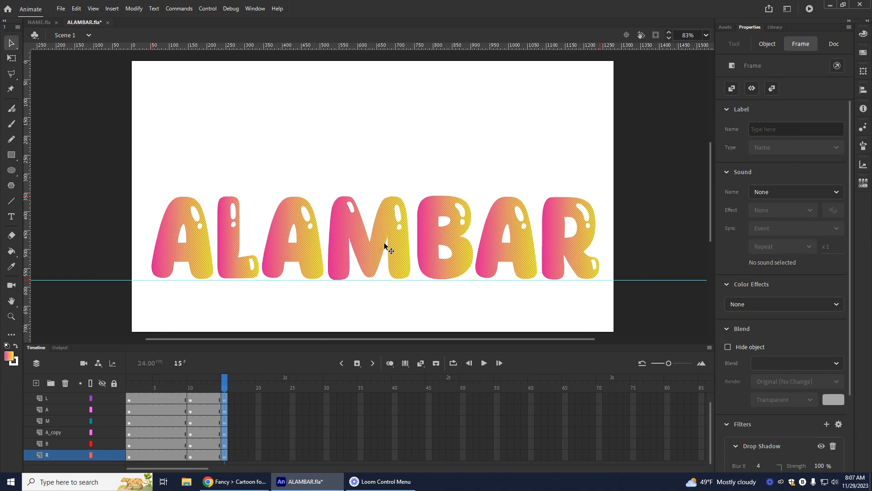
At frame 10, lower the horizontal guide to about 625 px and move all the letters down to rest on it
left_click(192, 457)
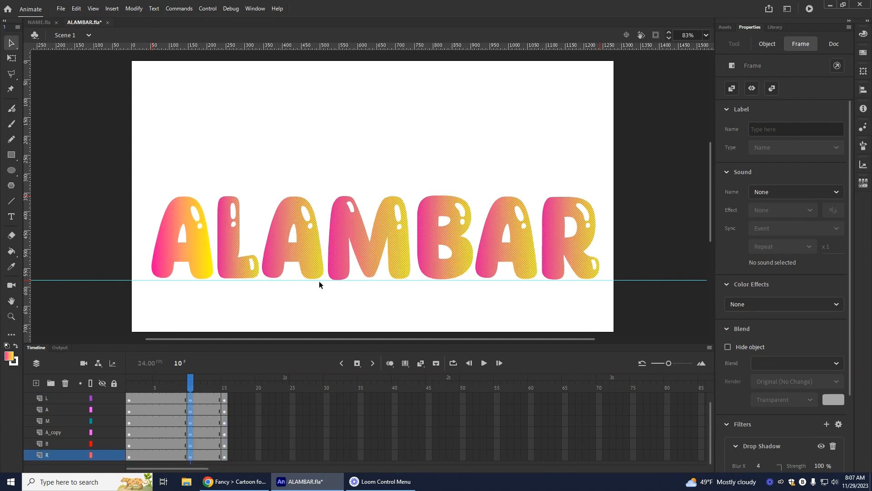
left_click_drag(322, 280, 320, 295)
left_click_drag(372, 253, 371, 259)
key("ctrl+z")
left_click_drag(136, 176, 627, 265)
left_click_drag(137, 168, 604, 283)
left_click_drag(427, 242, 432, 259)
At frame 15, move all the letters up toward the middle of the stage to X 41.95, Y 252.85
left_click(224, 408)
scroll(224, 408, "down", 1)
left_click(225, 456, "shift")
left_click_drag(382, 243, 387, 213)
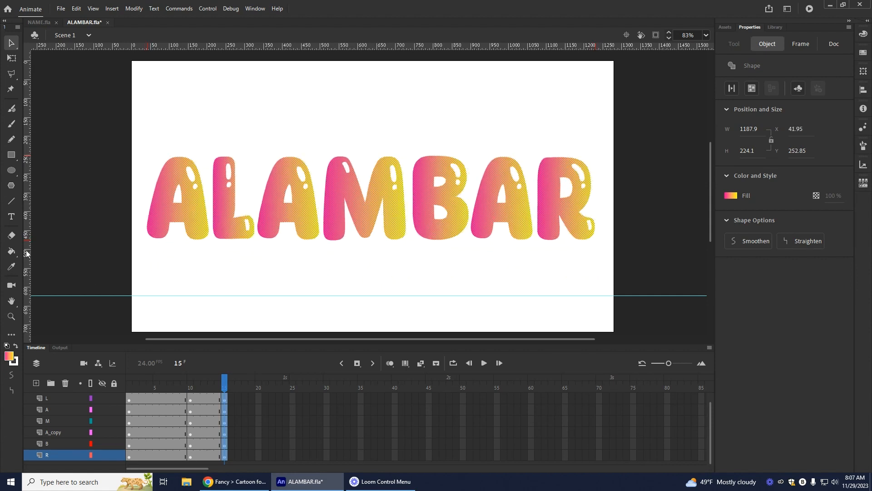
left_click(127, 137)
Shift the frame 15 keyframes of all letter layers to frame 25 and compare the letters' positions at frames 10 and 25
scroll(222, 411, "up", 1)
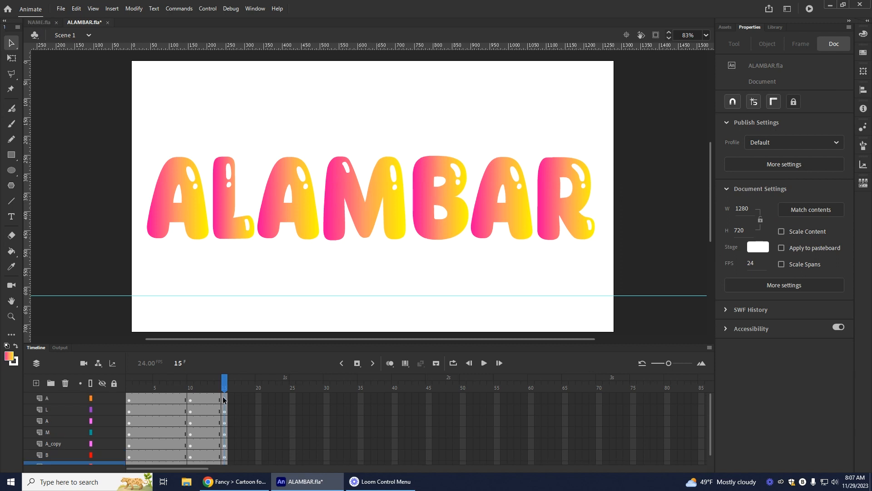
left_click(224, 400)
scroll(230, 453, "down", 1)
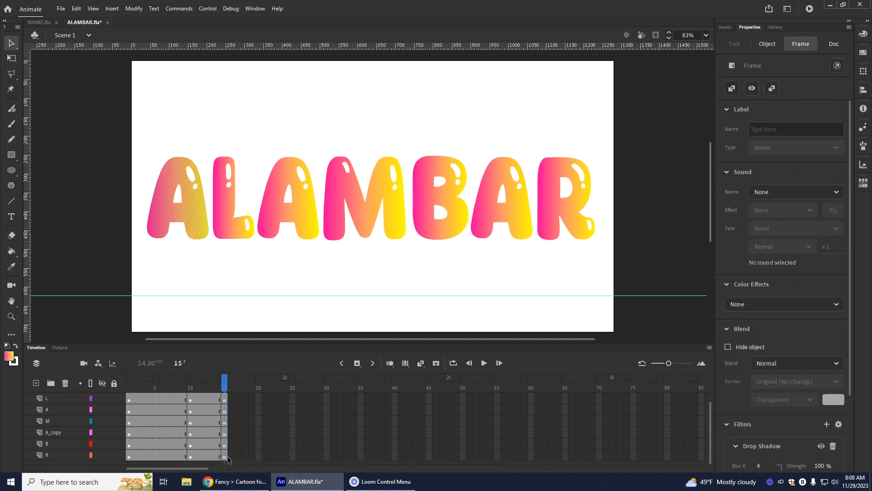
left_click(226, 456, "shift")
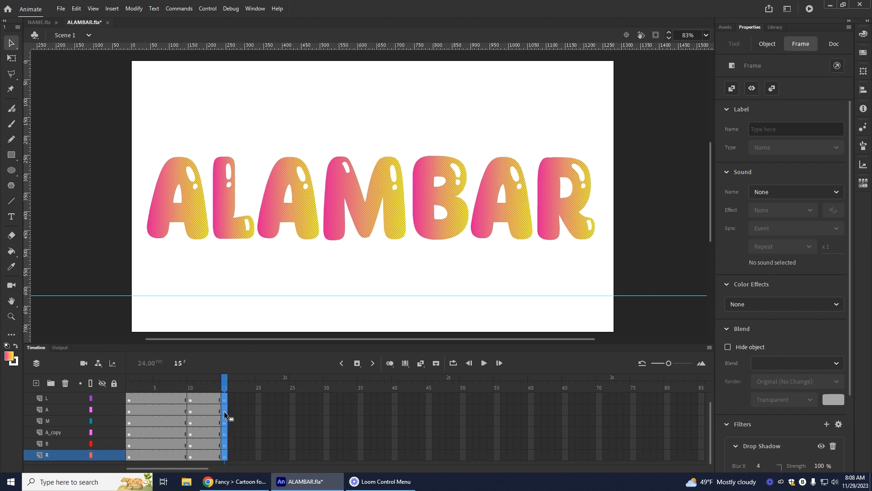
left_click_drag(225, 411, 190, 404)
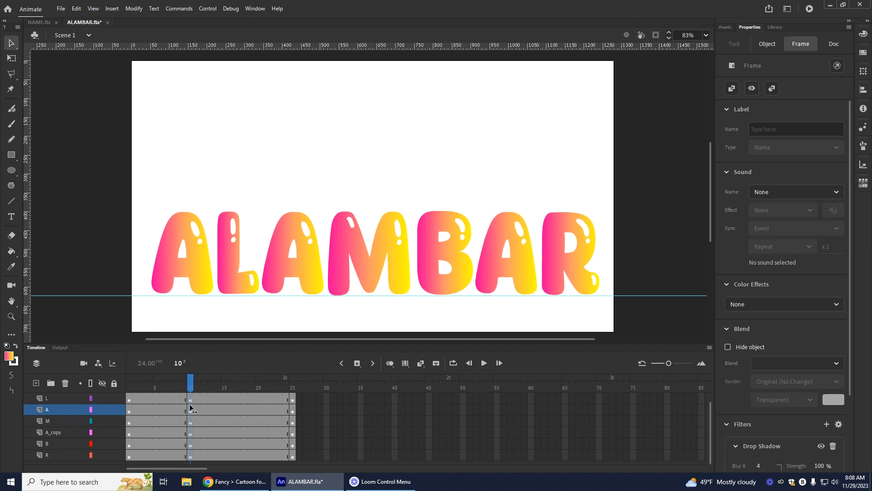
left_click_drag(191, 410, 293, 412)
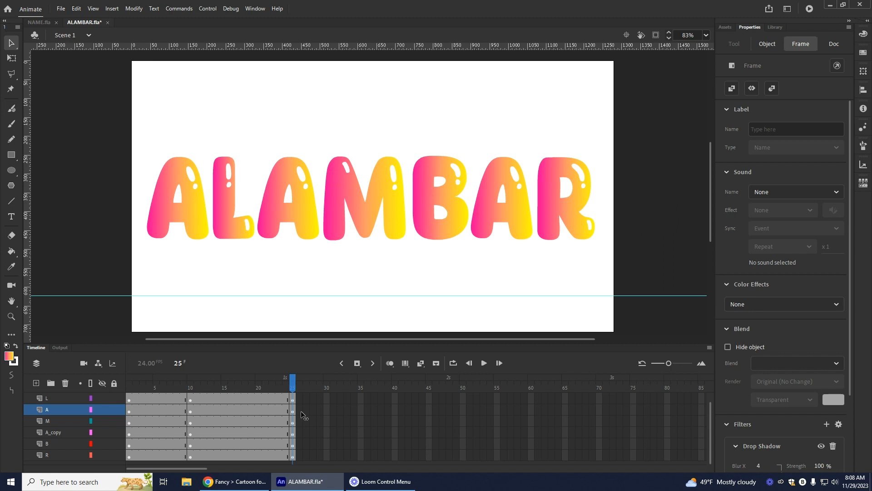
left_click(294, 314)
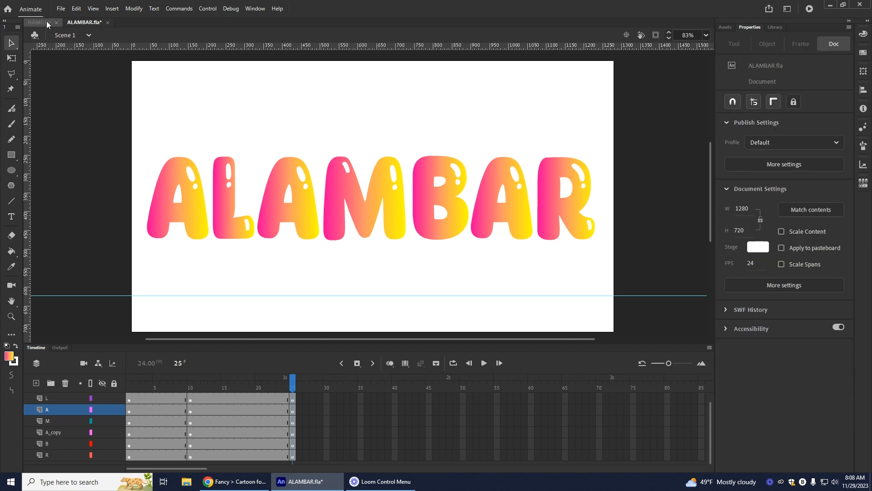
Insert keyframes at frame 40 on all seven letter layers and move all the letters down to rest on the horizontal guide
scroll(460, 379, "up", 1)
left_click(397, 398)
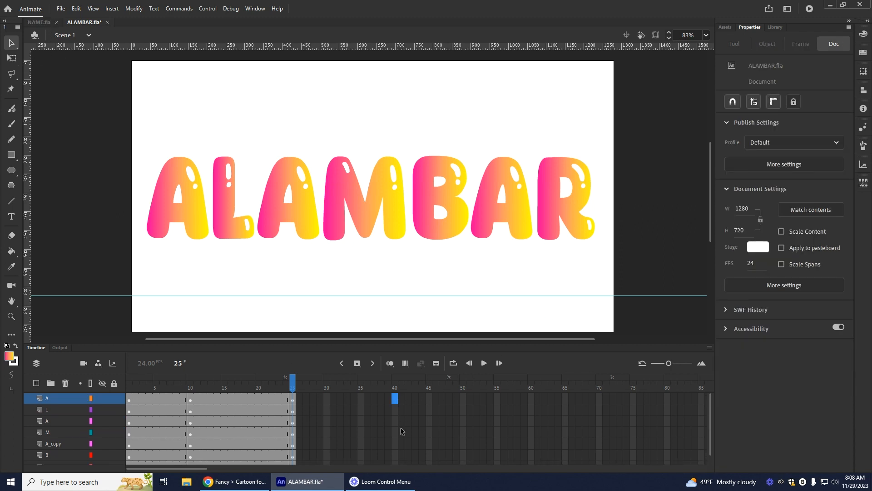
scroll(398, 449, "down", 1)
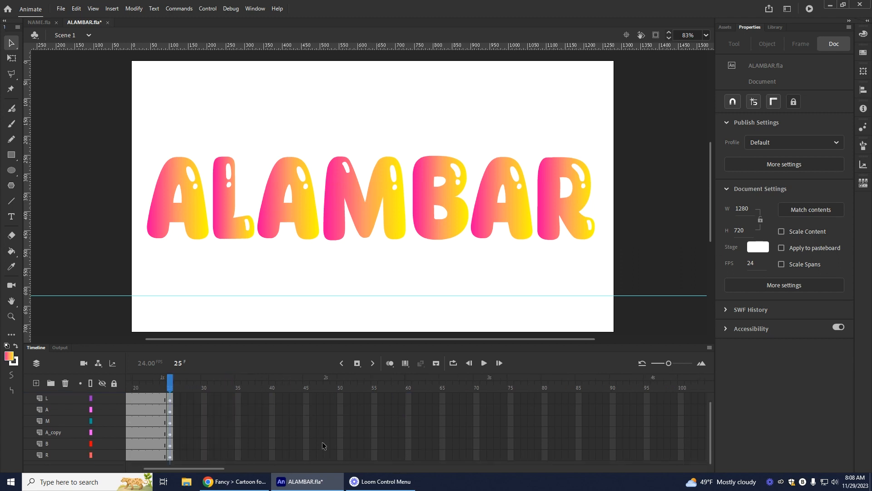
left_click_drag(192, 470, 178, 469)
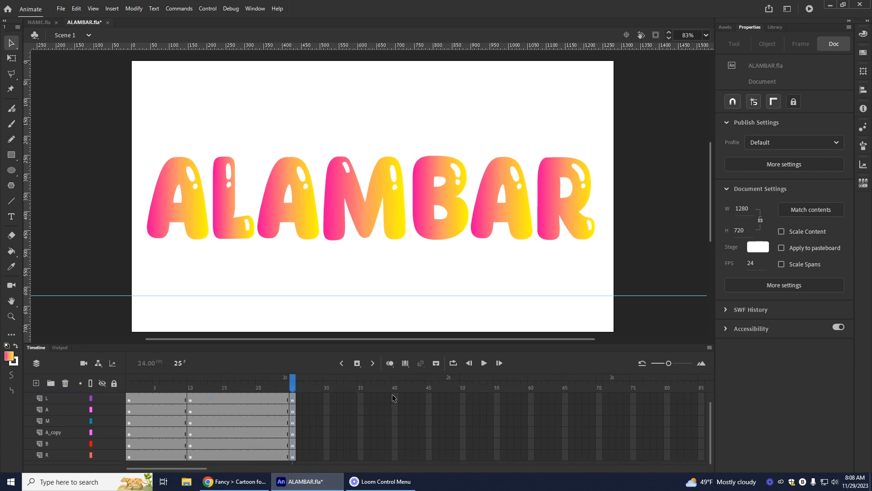
left_click(394, 398)
scroll(392, 438, "up", 1)
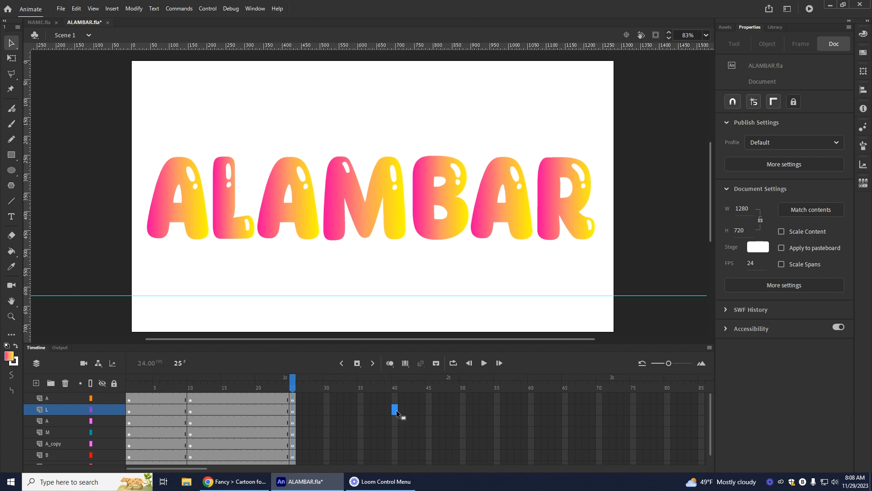
left_click(394, 399)
scroll(393, 440, "down", 1)
left_click(394, 455, "shift")
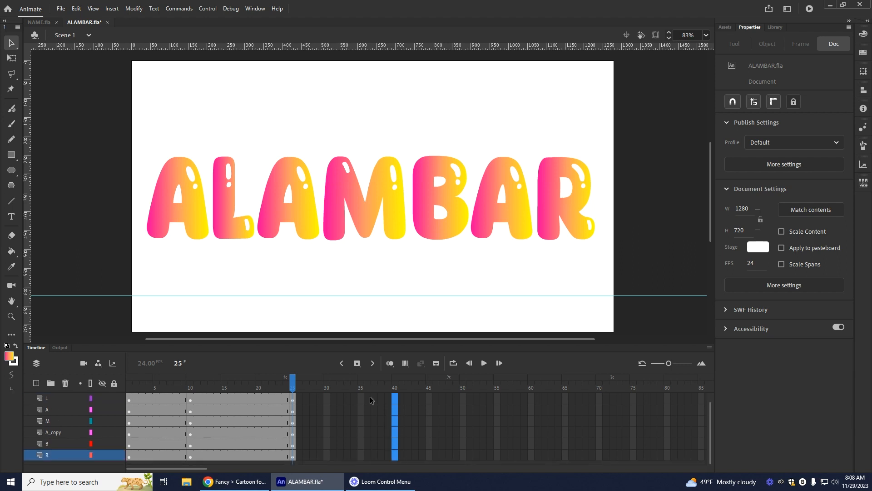
left_click(357, 363)
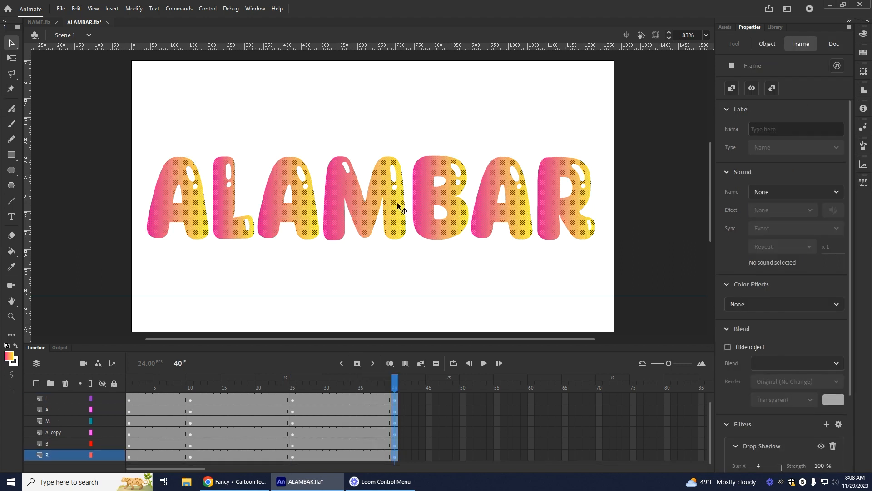
left_click_drag(123, 121, 640, 221)
left_click_drag(456, 206, 470, 265)
Insert keyframes at frame 45 on all seven letter layers
left_click(429, 397)
left_click(430, 456, "shift")
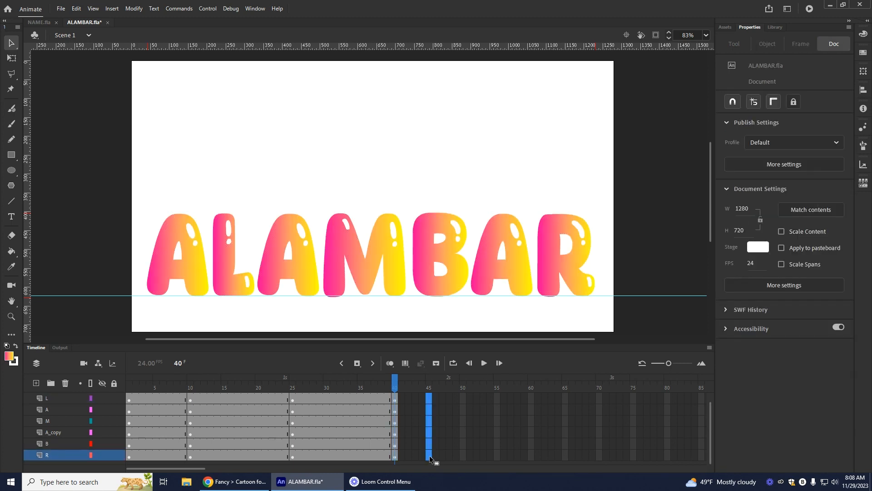
scroll(430, 452, "up", 1)
left_click(428, 400)
scroll(440, 439, "down", 1)
left_click_drag(432, 456, 430, 399)
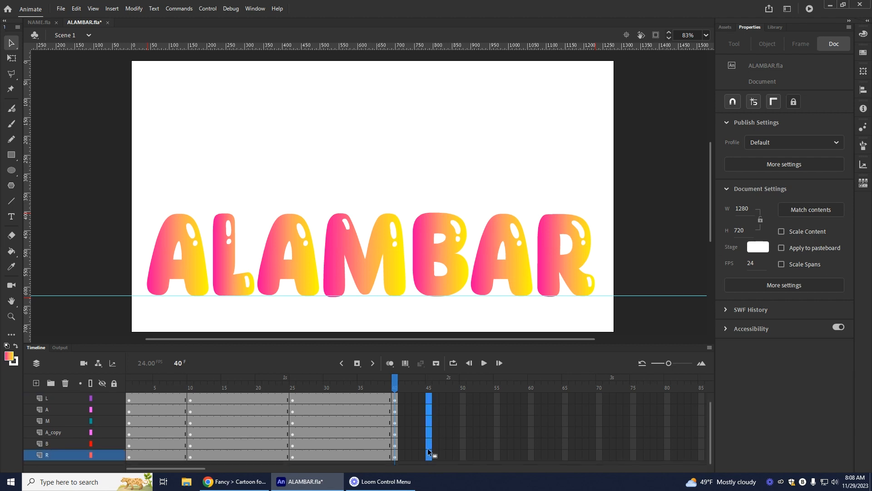
left_click(356, 363)
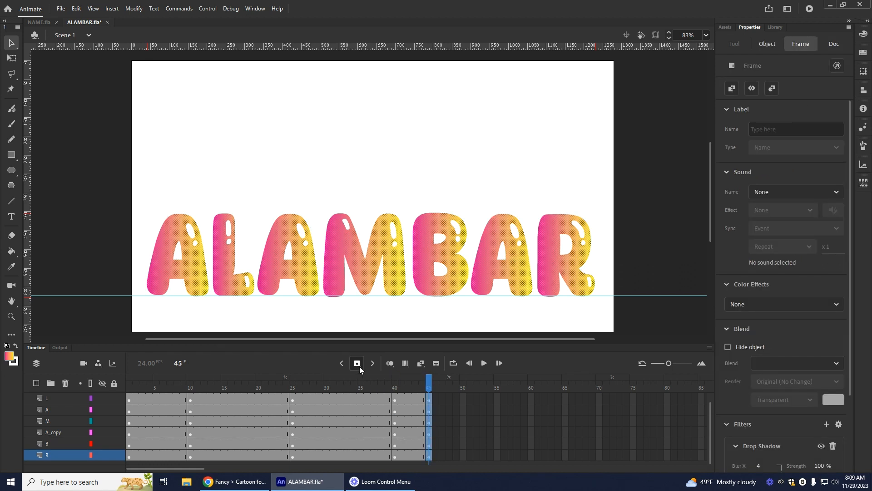
Create classic tweens across all the keyframe spans from frame 1 to 45 on every letter layer and play the animation from the start
left_click(165, 399)
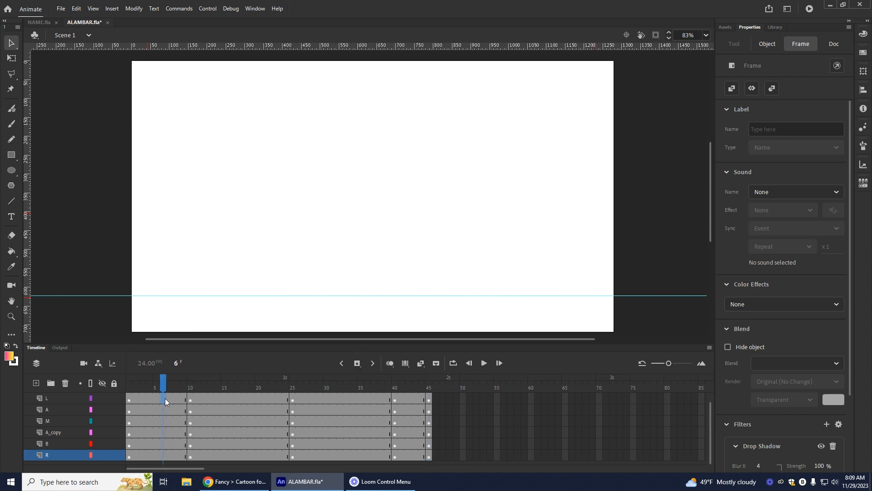
left_click(410, 455, "shift")
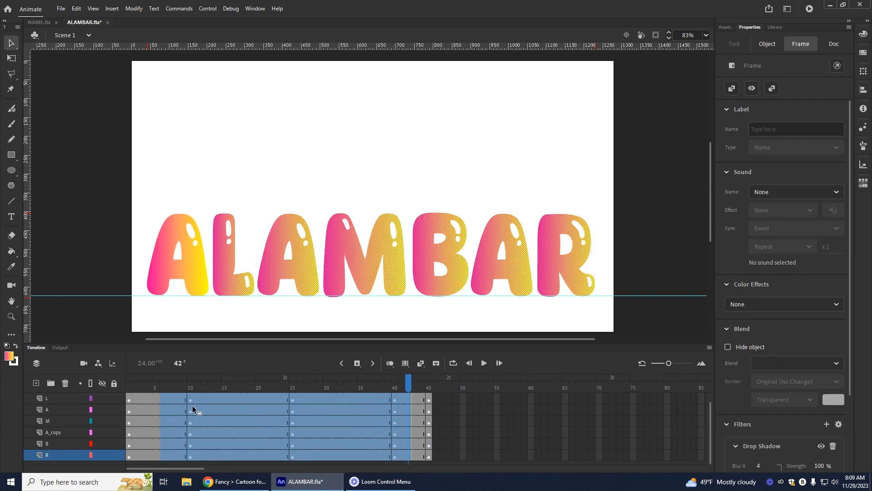
left_click(172, 397)
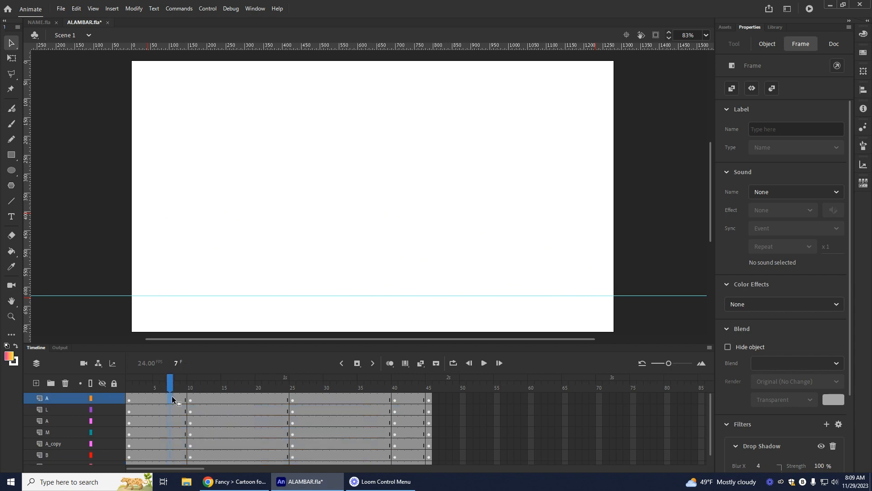
left_click(420, 454, "shift")
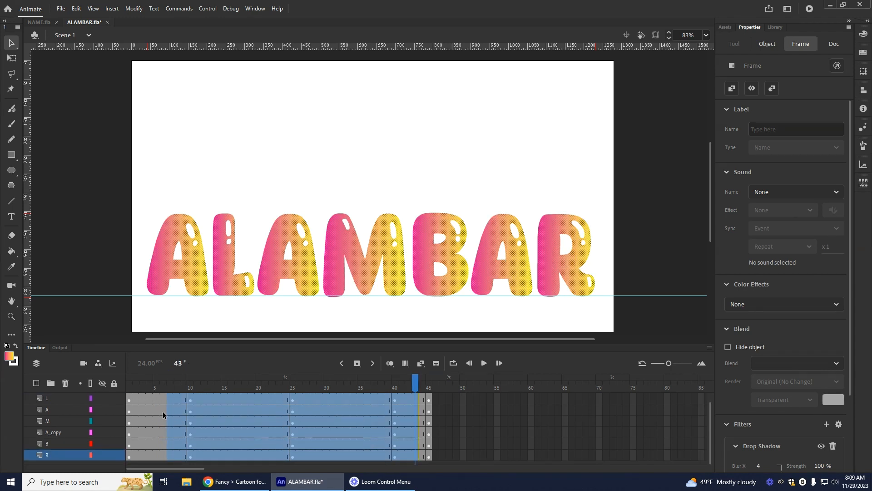
right_click(324, 413)
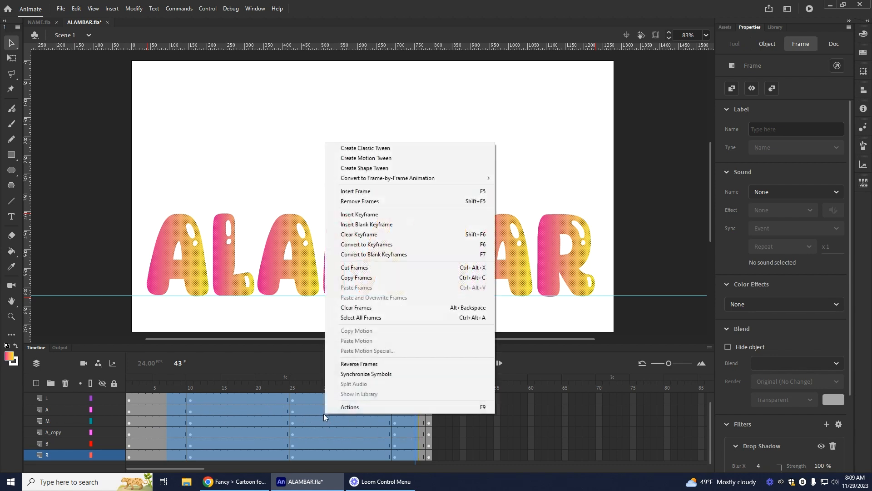
left_click(375, 148)
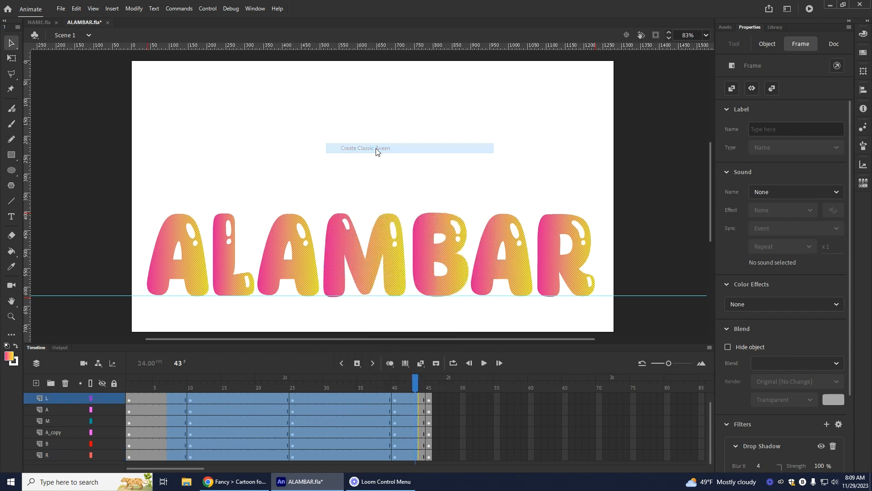
left_click_drag(416, 385, 44, 391)
left_click(483, 364)
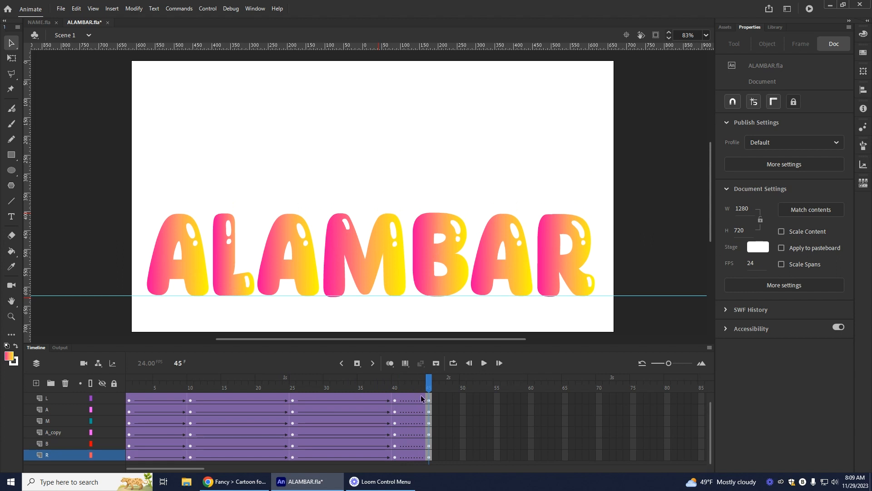
At frame 25, tilt the first A slightly counterclockwise and enlarge it to about 231 px wide by 328 px high
left_click_drag(431, 388, 292, 402)
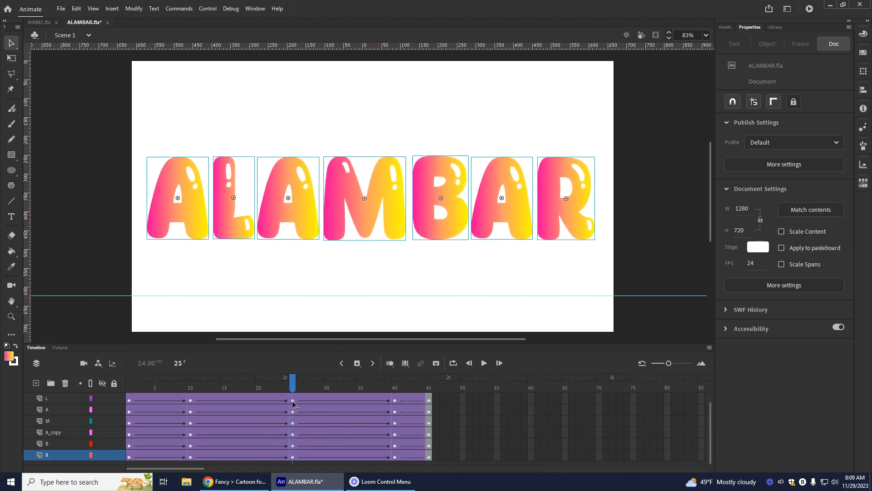
left_click(292, 402)
scroll(300, 421, "up", 1)
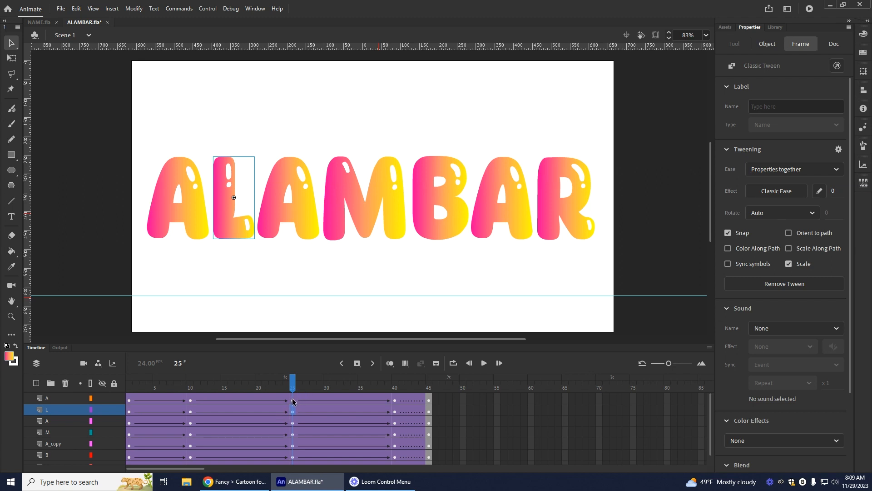
left_click(293, 400)
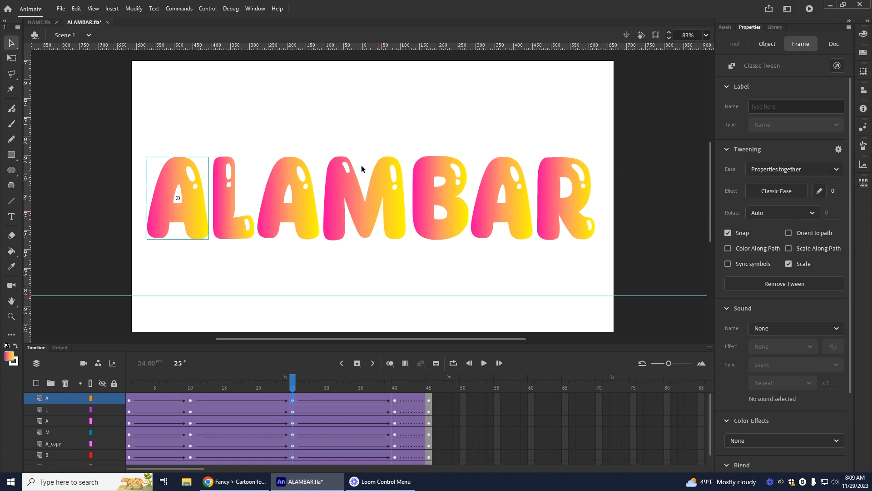
left_click(15, 61)
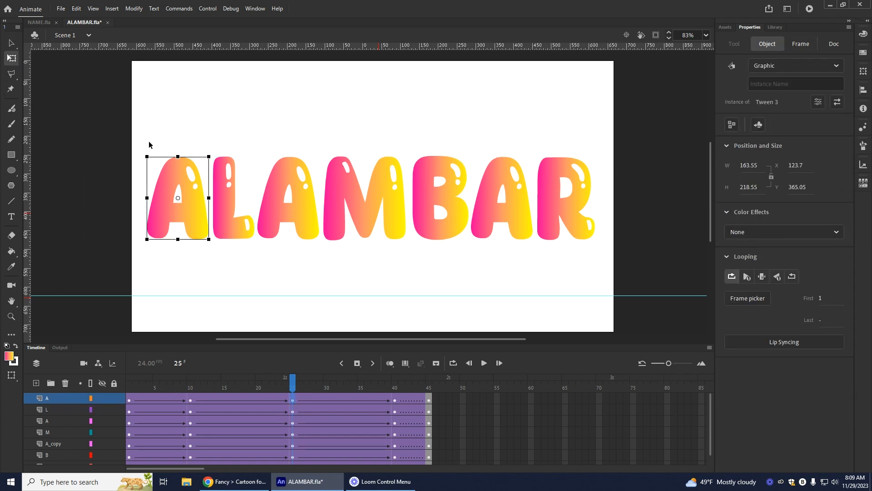
left_click_drag(142, 153, 136, 161)
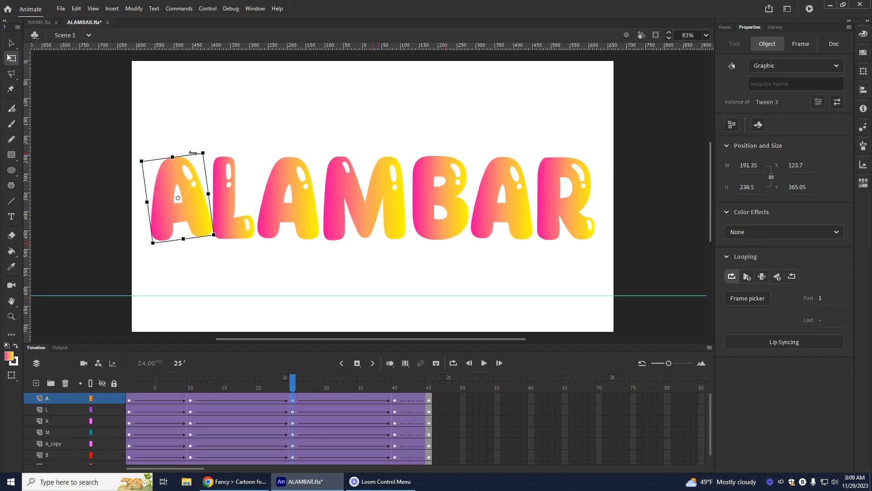
left_click_drag(203, 154, 170, 145)
mouse_move(142, 204)
left_mouse_down()
mouse_move(133, 204)
mouse_move(142, 203)
left_mouse_up()
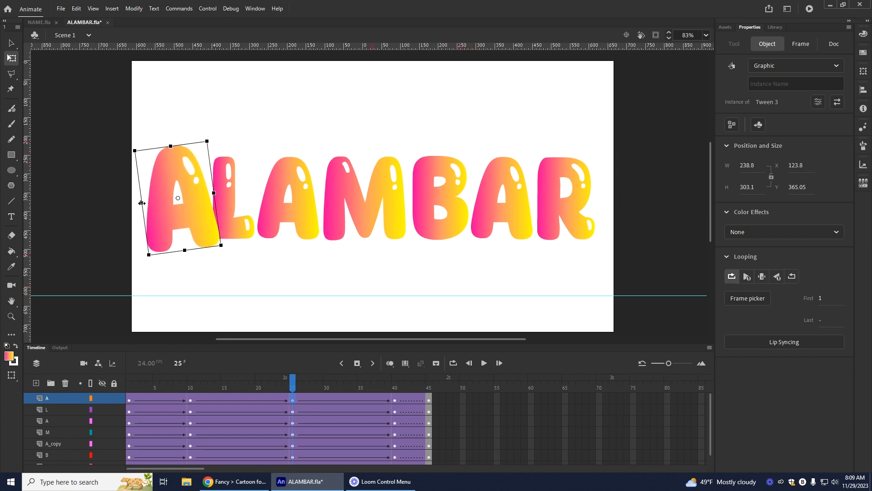
mouse_move(135, 150)
left_mouse_down()
mouse_move(126, 145)
mouse_move(134, 150)
left_mouse_up()
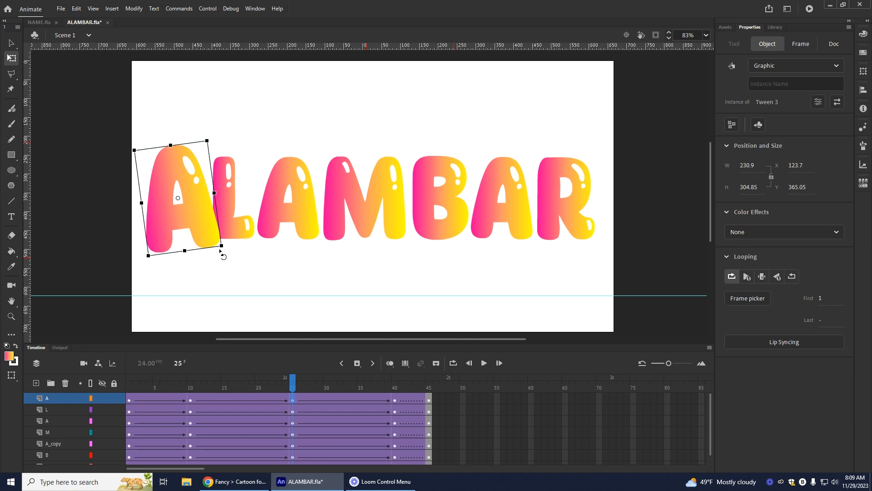
left_click_drag(223, 245, 222, 250)
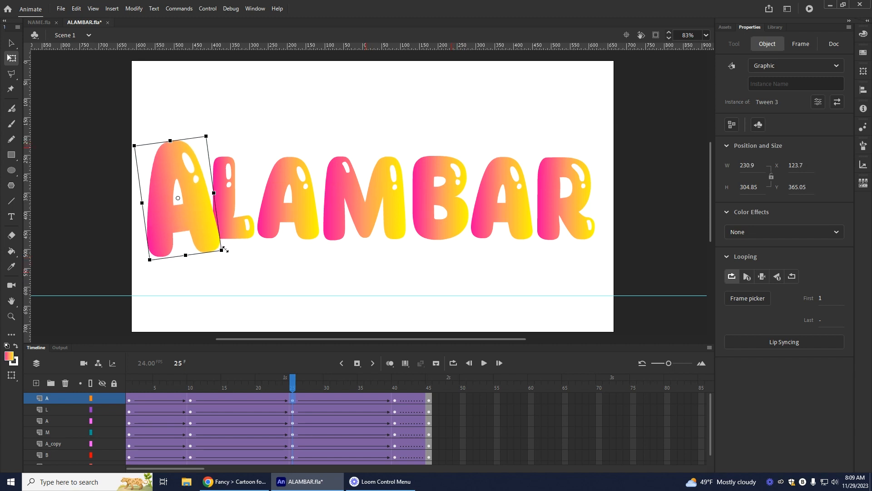
Examine how the letters are scaled and tilted at frame 25 in NAME.fla and return to ALAMBAR.fla
left_click(43, 22)
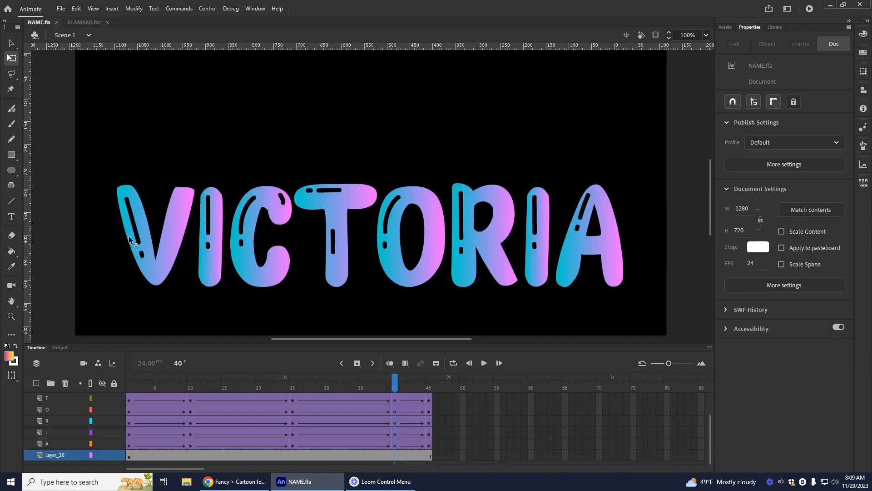
left_click(293, 398)
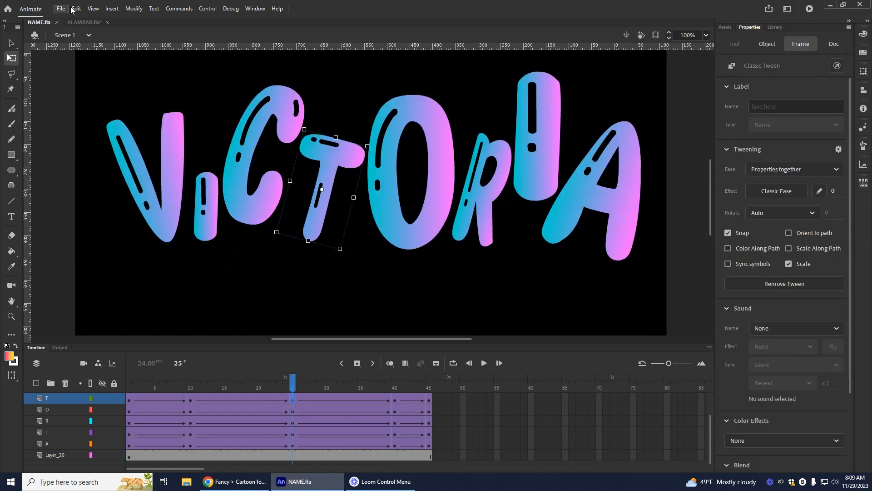
left_click(87, 23)
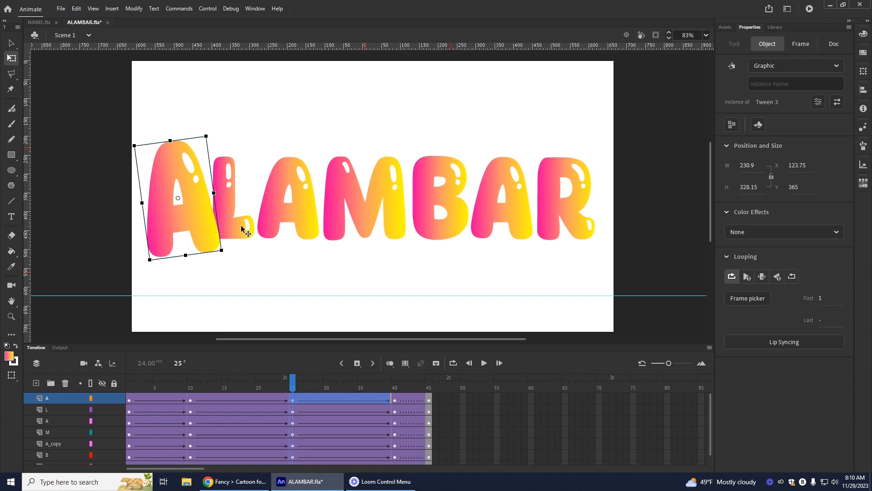
At frame 25, shrink the L and tilt it clockwise, and stretch the second A vertically to about 305 px high
left_click(242, 225)
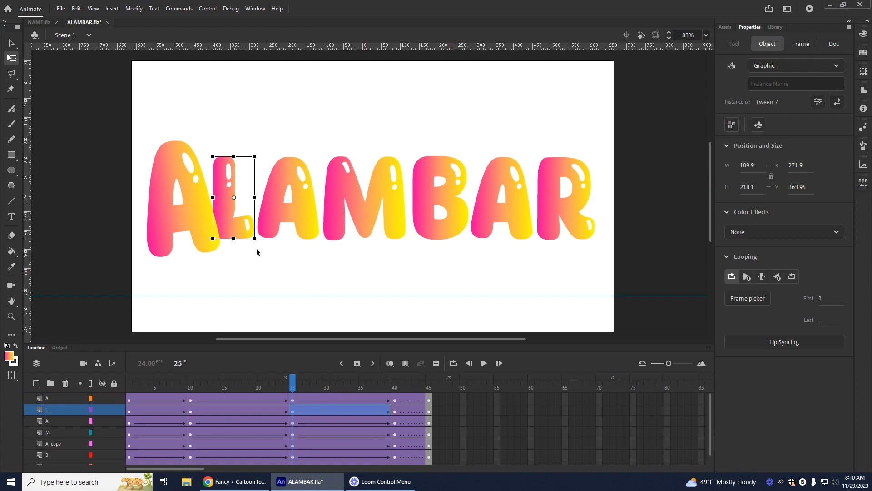
left_click(292, 412)
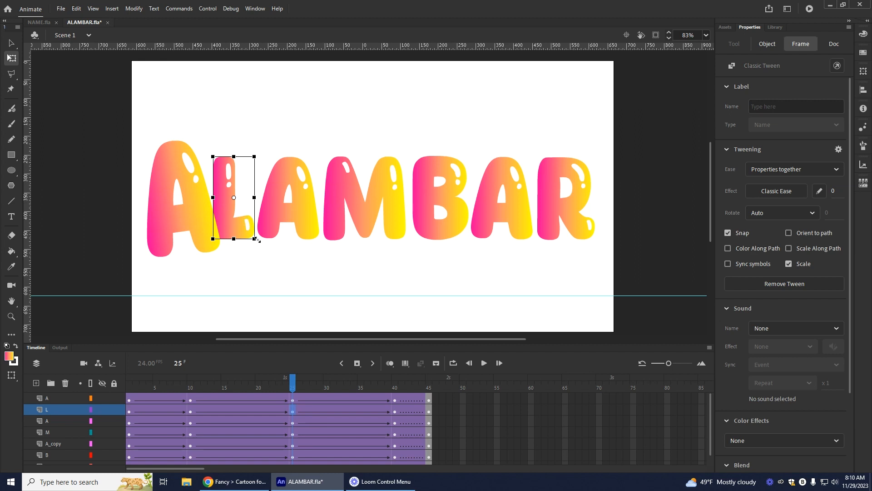
left_click_drag(253, 238, 239, 224)
left_click(306, 223)
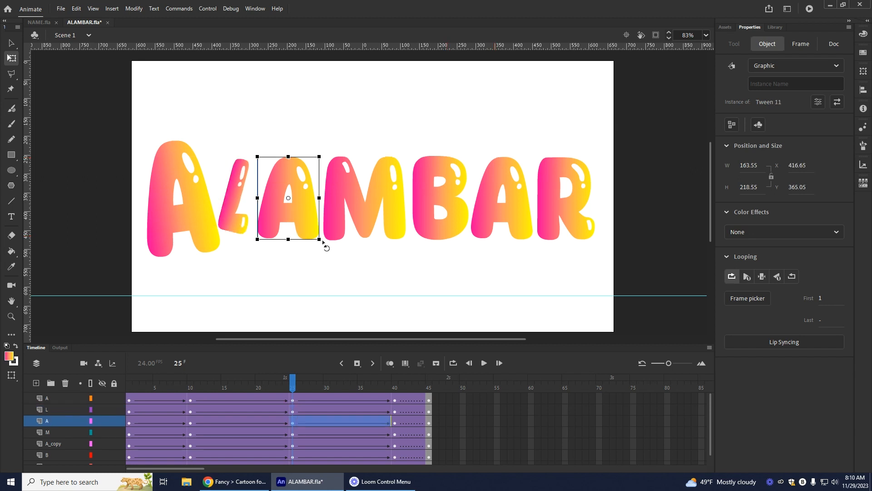
left_click_drag(318, 240, 319, 246)
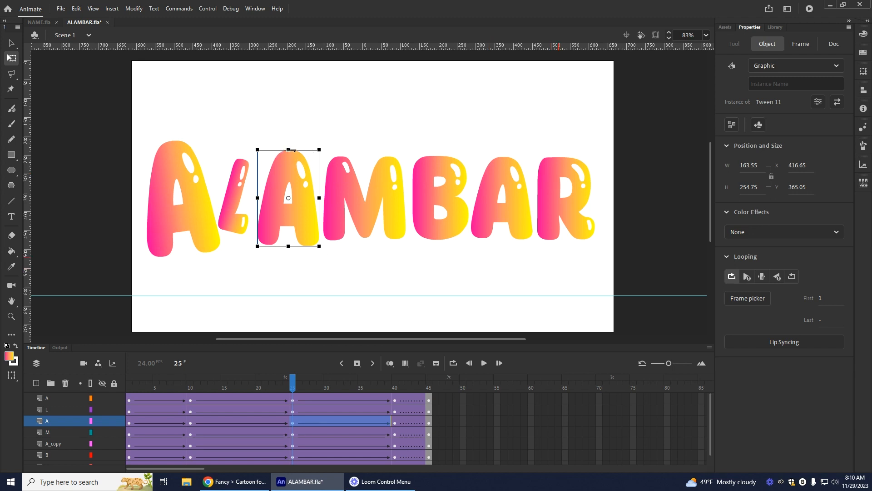
left_click_drag(287, 147, 287, 136)
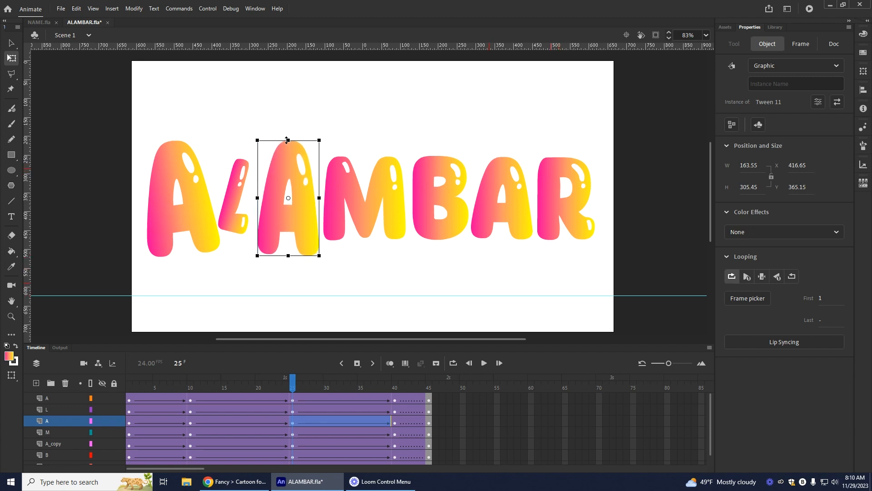
At frame 25, shrink the M slightly and tilt it about 15° counterclockwise, and enlarge the B with a slight clockwise tilt
left_click(396, 197)
left_click_drag(403, 246, 411, 225)
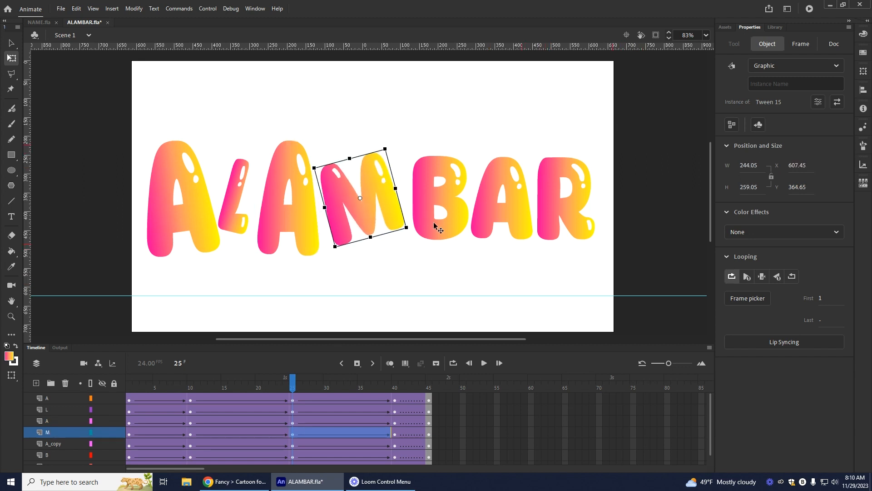
left_click(443, 229)
left_click_drag(465, 240, 476, 252)
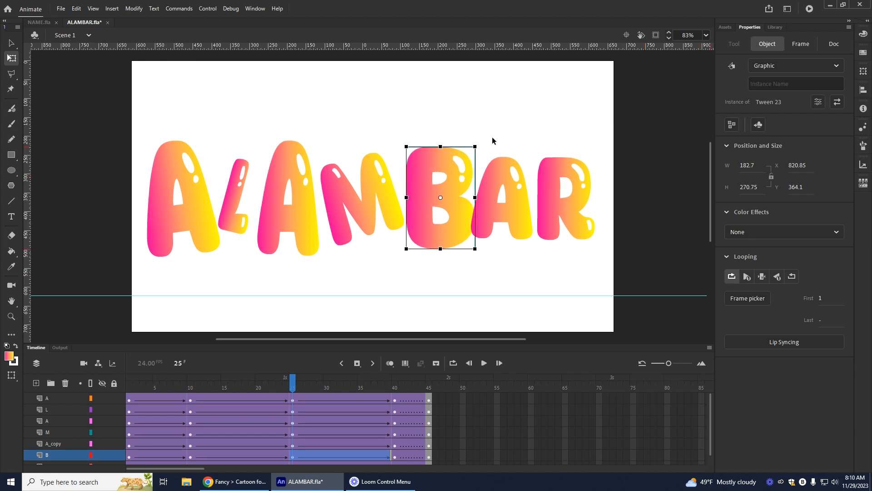
left_click_drag(478, 144, 449, 138)
At frame 25, shrink the third A with a slight counterclockwise tilt and rotate the R clockwise by about 22°
left_click(524, 233)
mouse_move(534, 241)
left_mouse_down()
mouse_move(524, 234)
mouse_move(542, 242)
left_mouse_up()
left_click(573, 211)
left_click_drag(602, 248, 586, 257)
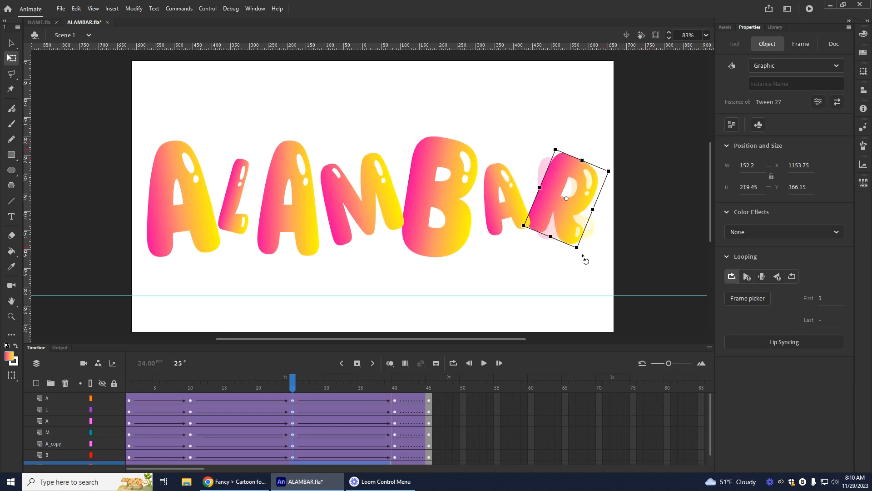
At frame 25, enlarge the R to about 253 × 320 px, shift it down and right, and adjust the spacing of the M and B
left_click_drag(608, 169, 614, 161)
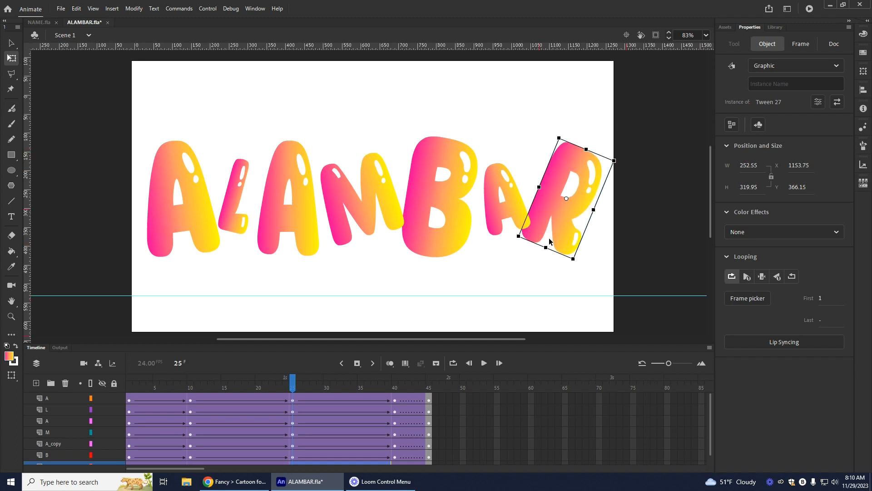
left_click_drag(540, 231, 546, 237)
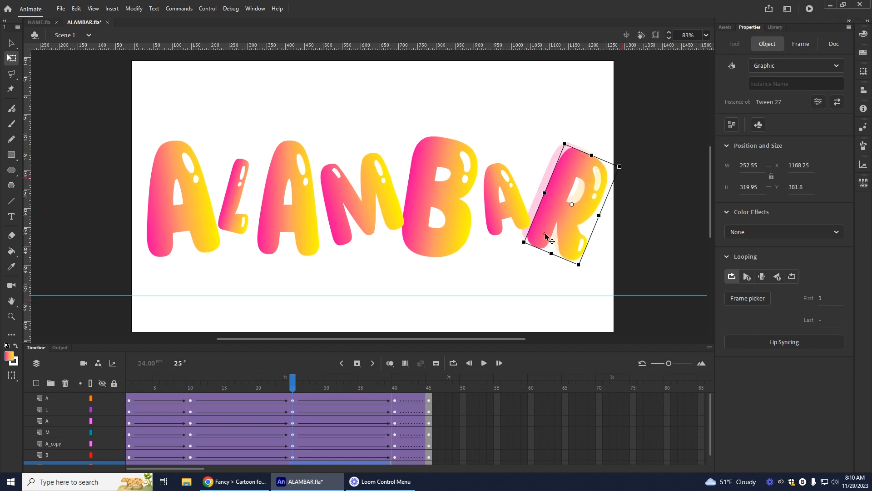
left_click(374, 201)
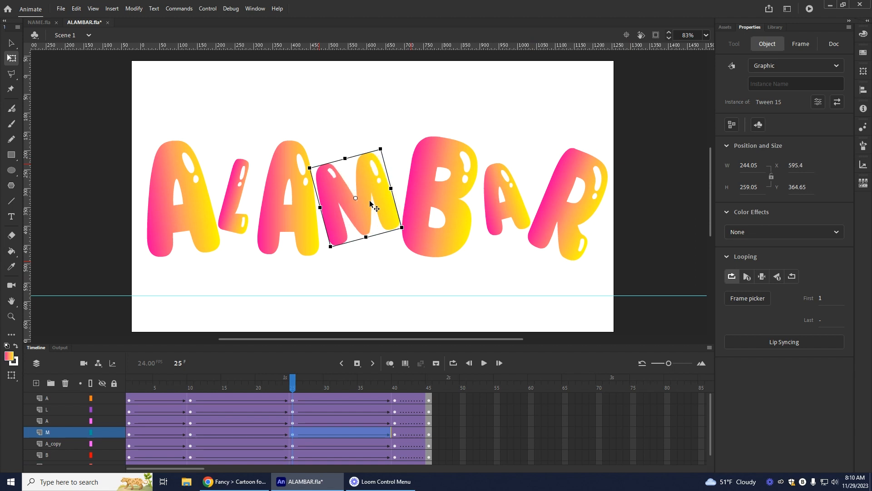
left_click(447, 229)
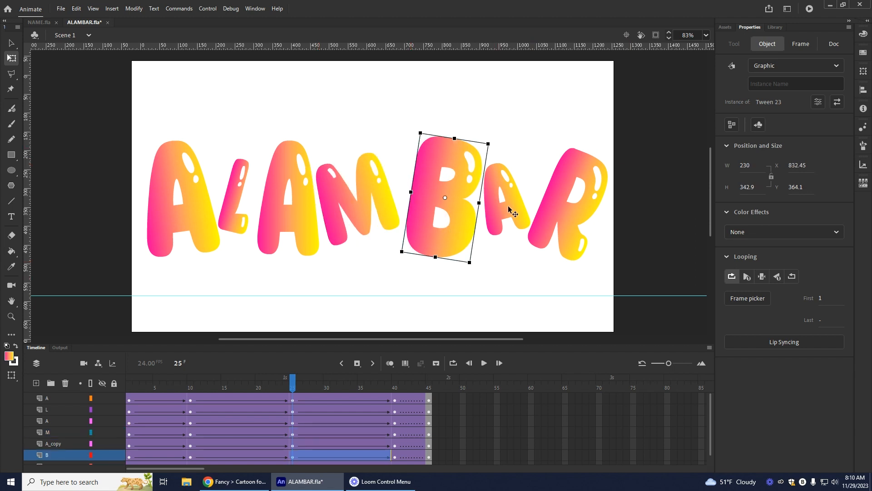
left_click(509, 203)
left_click(360, 203)
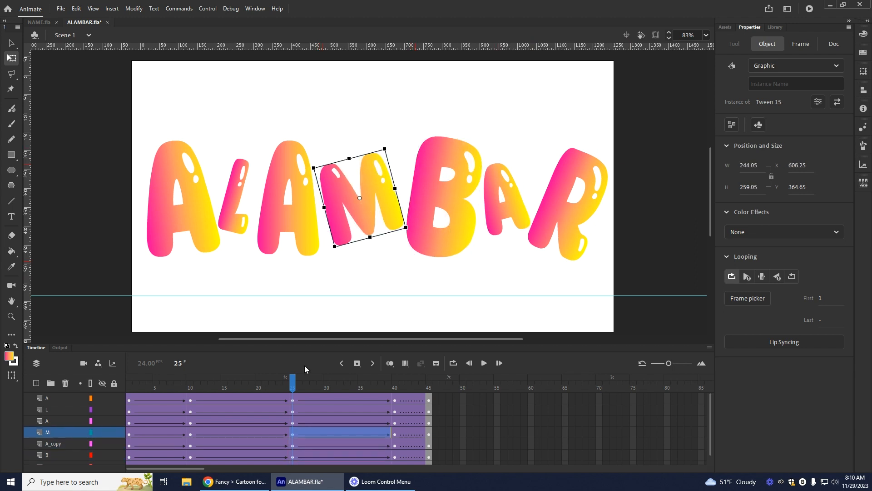
Play the animation on the timeline, and test the movie to check the letters' bounce
key("Return")
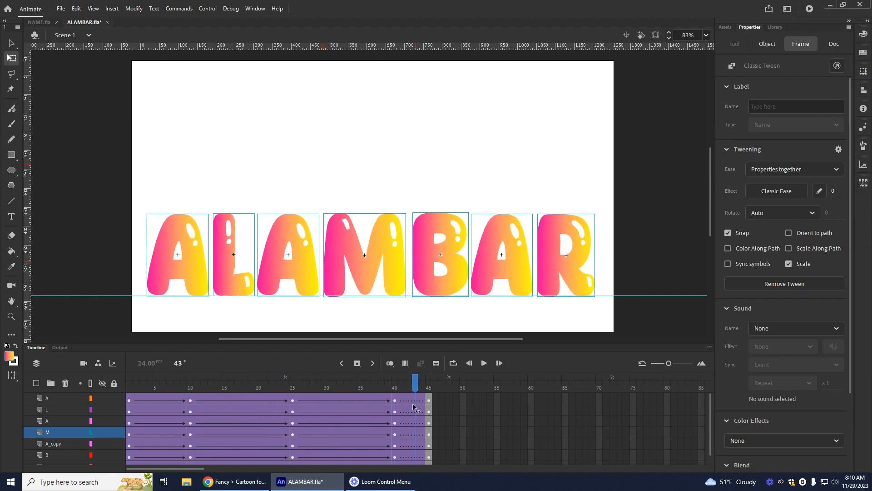
left_click(810, 8)
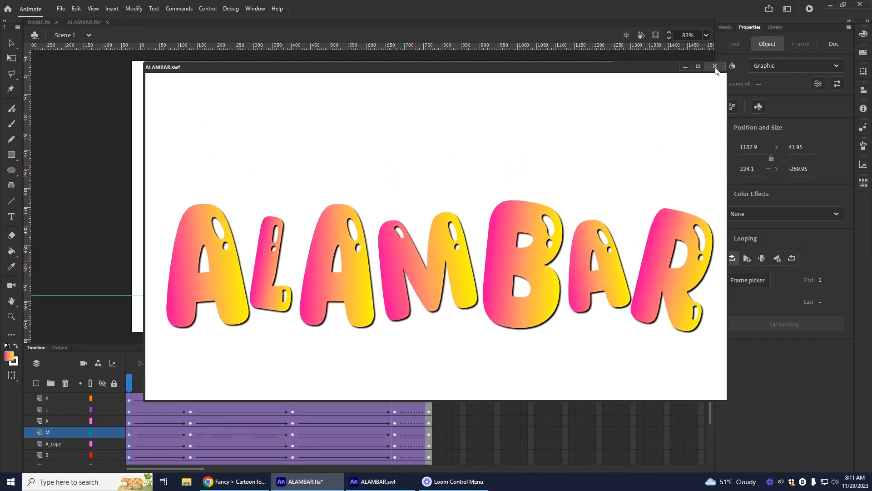
left_click(714, 67)
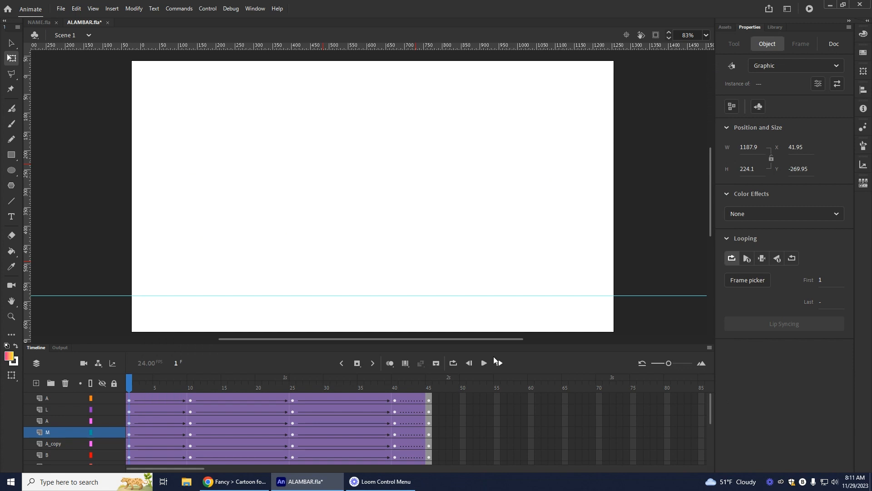
Add a new layer and move it below the R layer at the very bottom of the layer stack
left_click(295, 397)
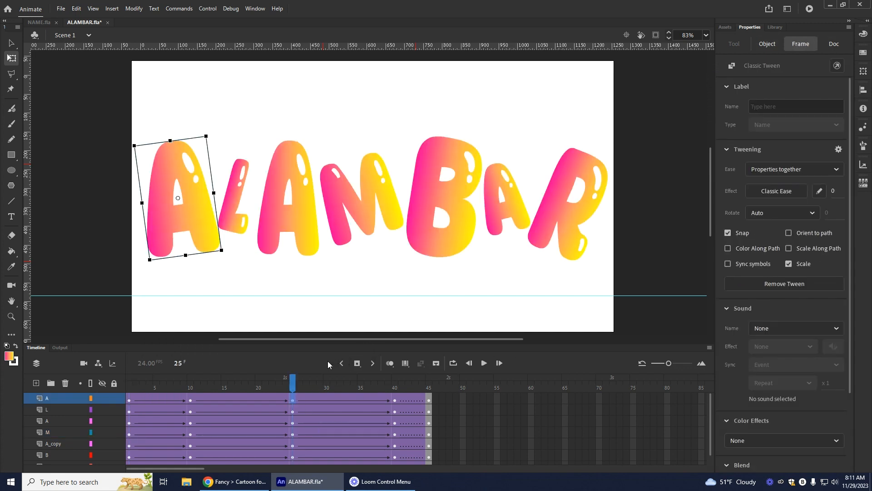
scroll(118, 464, "down", 1)
left_click(54, 455)
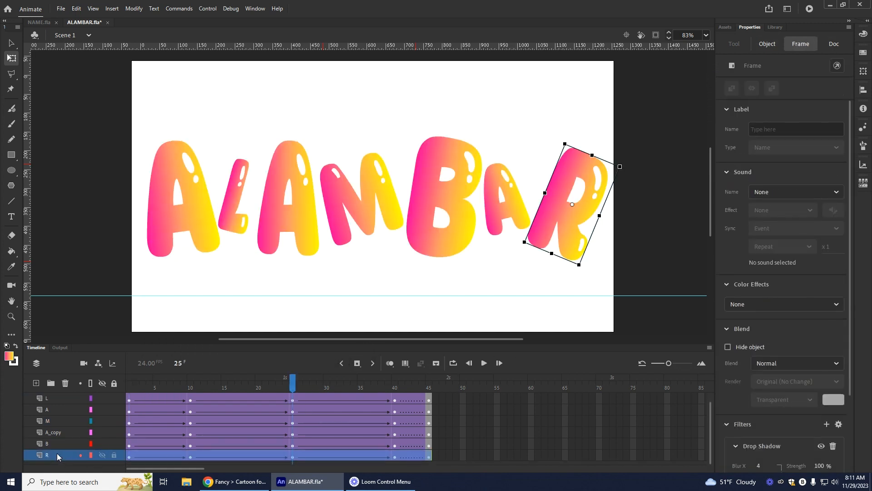
left_click(37, 386)
scroll(65, 448, "down", 1)
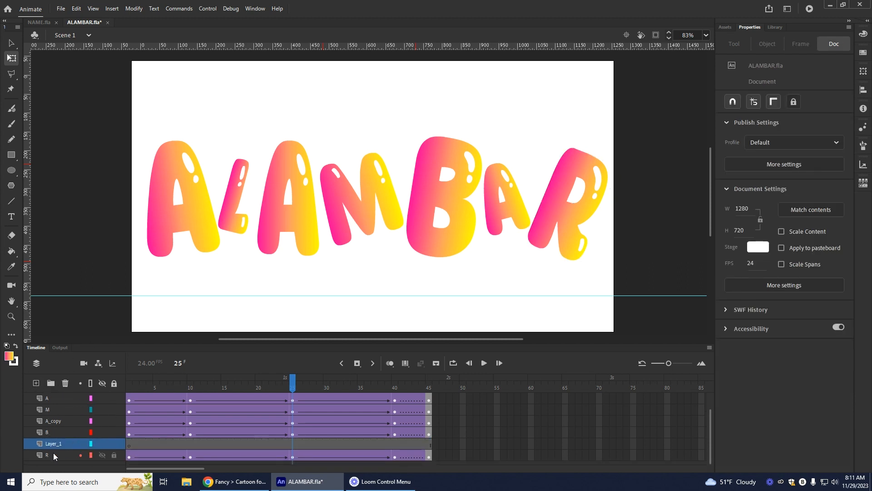
left_click(45, 454)
left_click_drag(49, 443, 50, 462)
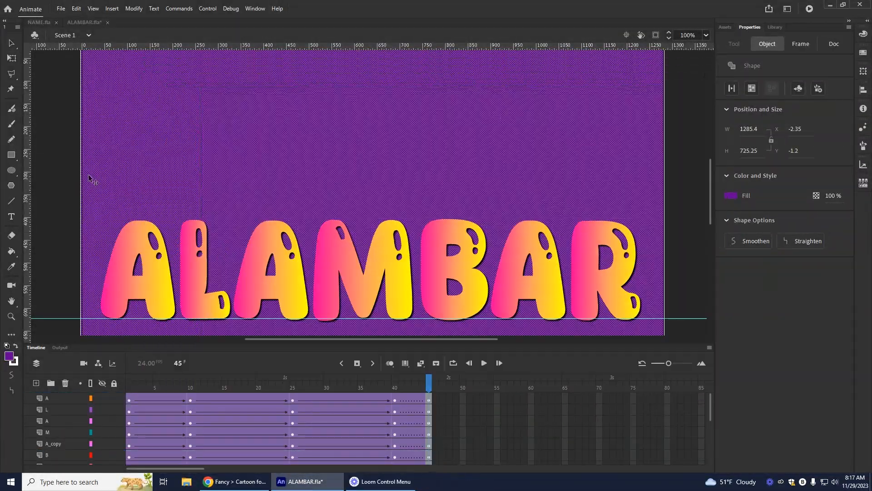
Deselect the purple background shape and remove the horizontal guide beneath the letters
left_click(85, 157)
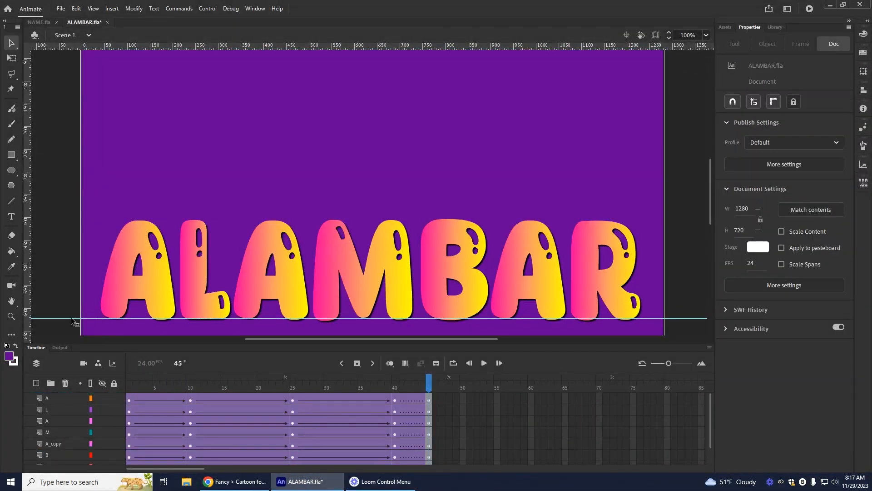
left_click_drag(72, 309, 77, 42)
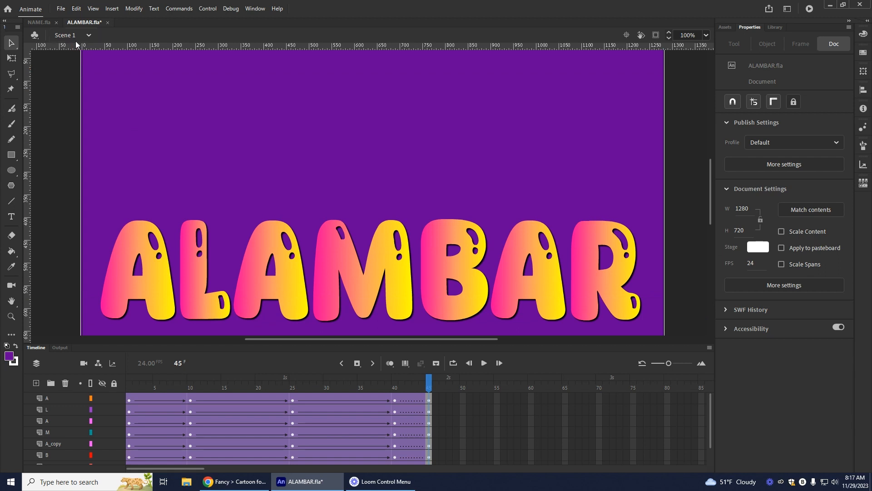
Export the animation as an animated GIF, saved as ALAMBAR.gif in the Downloads folder
left_click(61, 10)
mouse_move(109, 152)
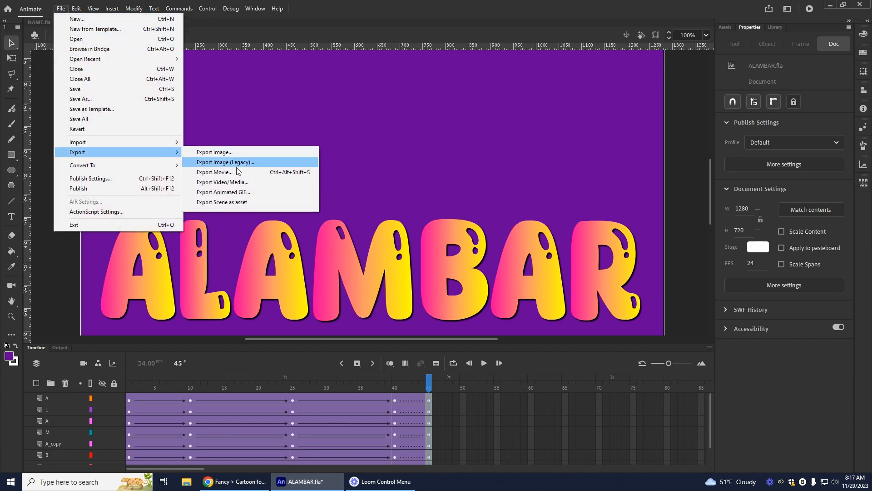
left_click(233, 192)
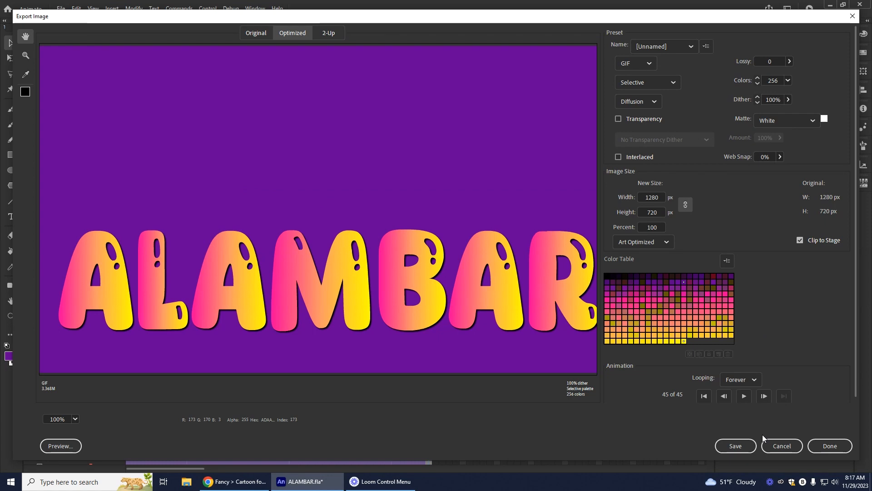
left_click(735, 446)
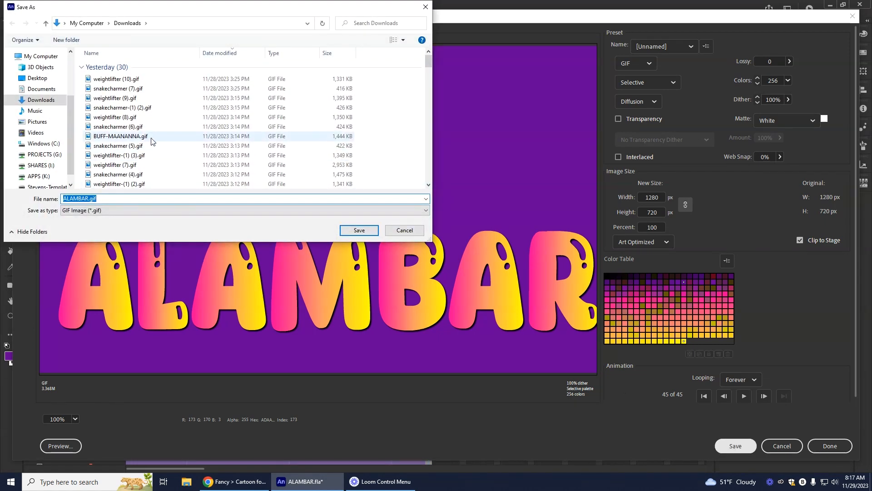
left_click(359, 230)
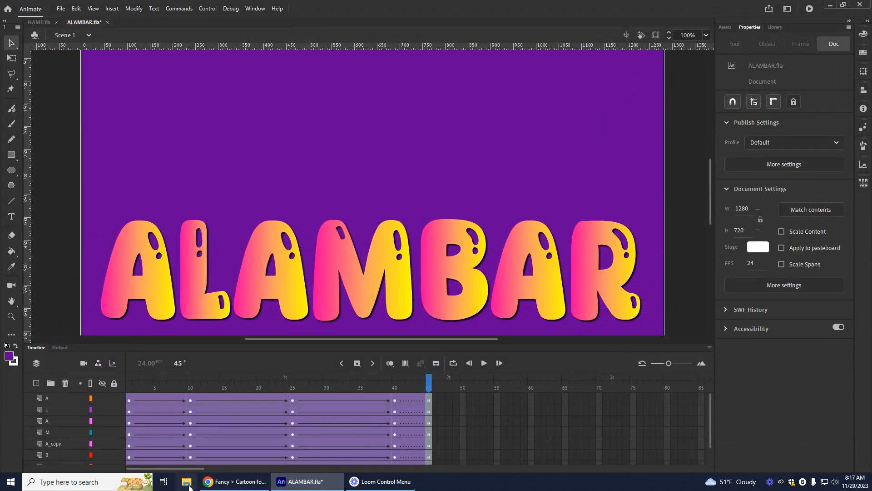
Open the exported ALAMBAR.gif from File Explorer to check its playback, and return to the Animate document
left_click(186, 482)
double_click(292, 248)
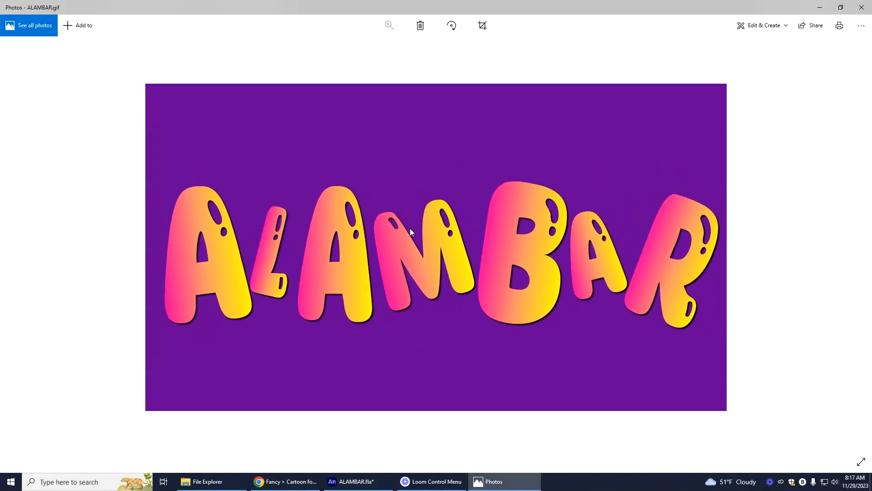
left_click(863, 9)
left_click(681, 66)
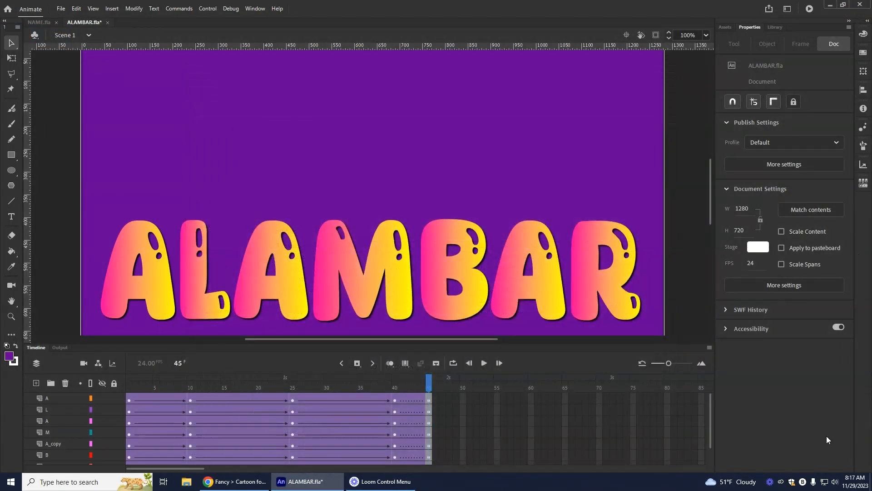